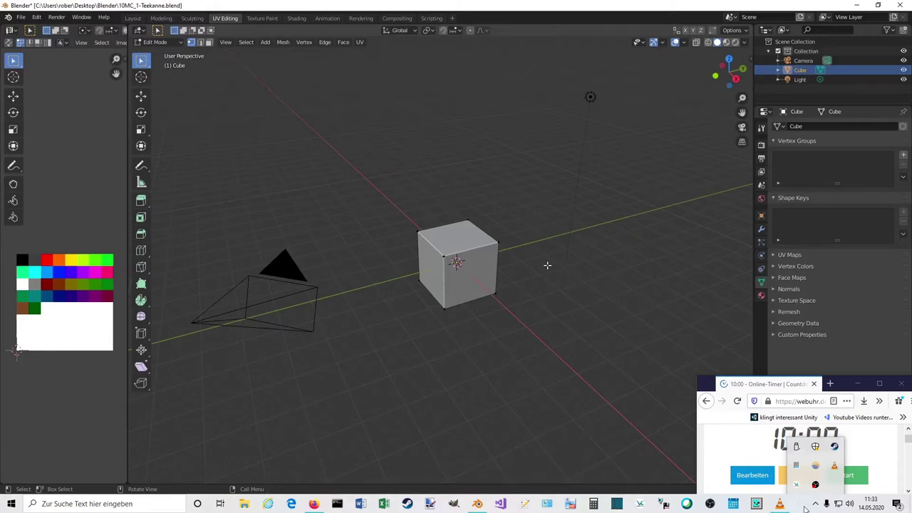
click(815, 504)
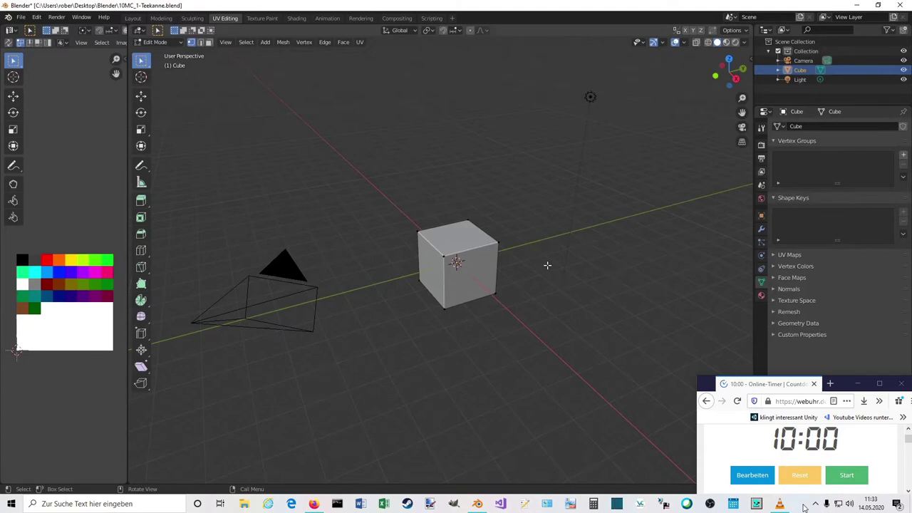
key(alt+Tab)
key(alt+Tab)
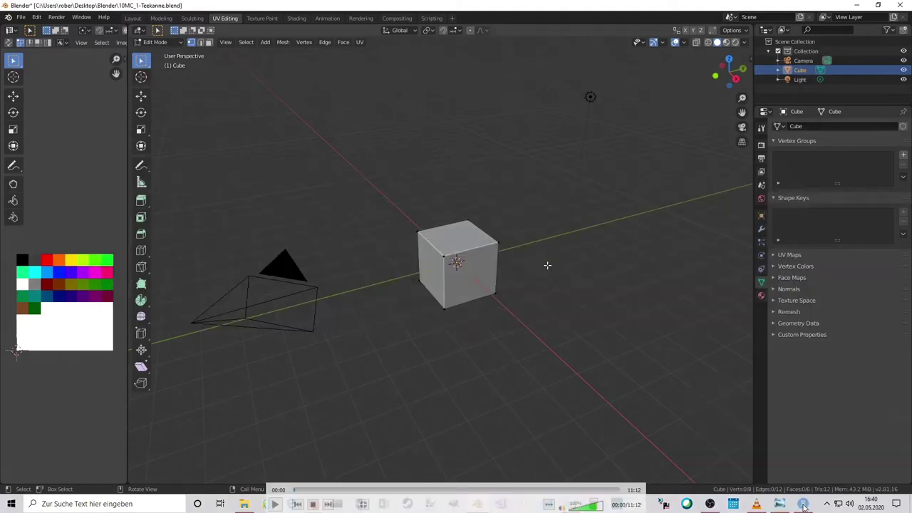
key(alt+Tab)
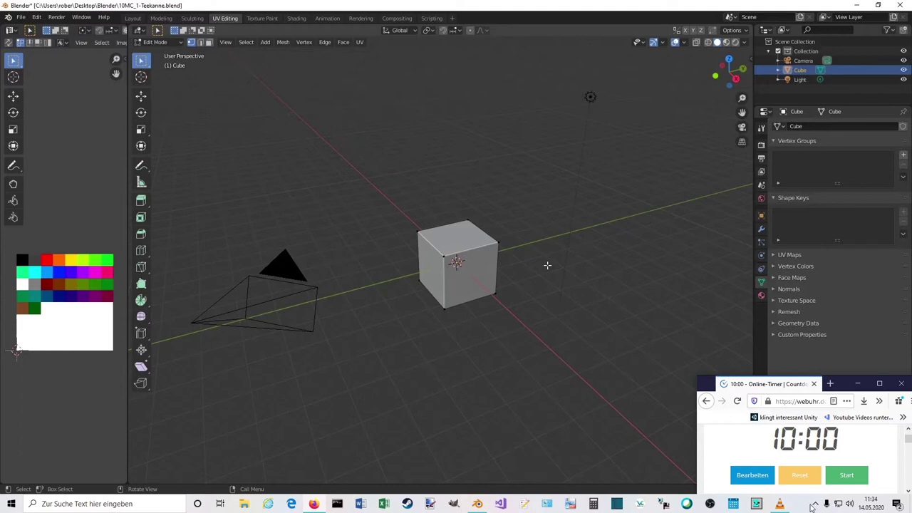
click(814, 504)
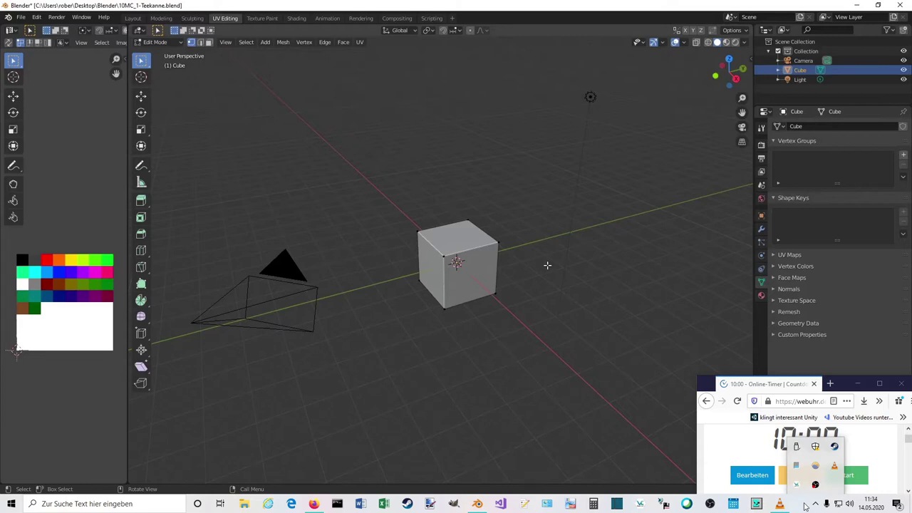
click(812, 506)
key(alt+Tab)
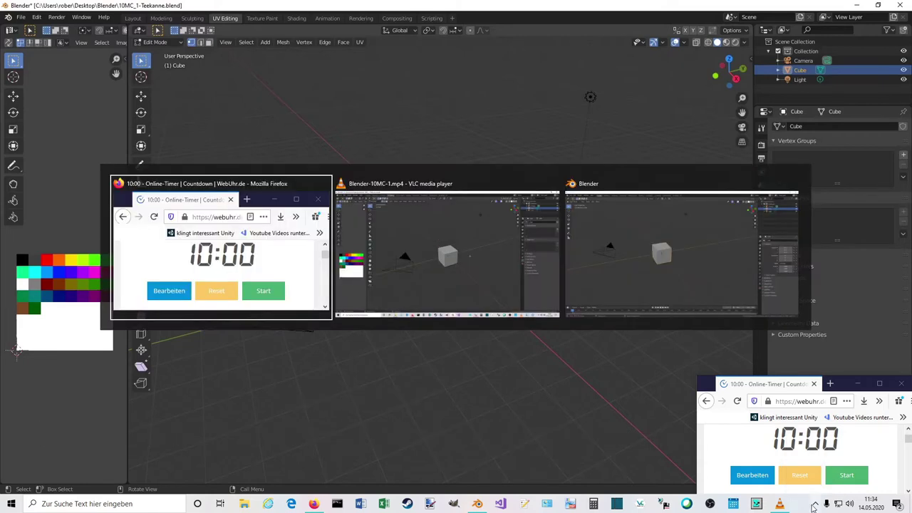
key(alt+Tab)
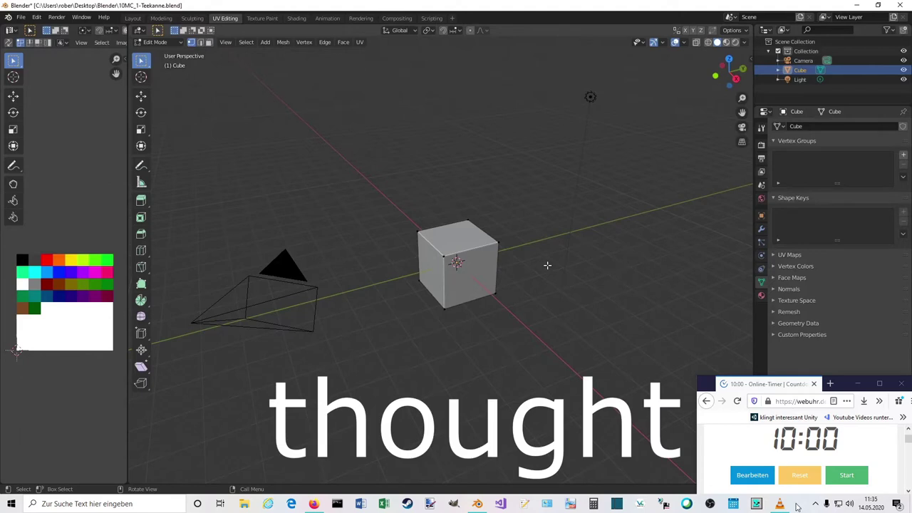
click(814, 504)
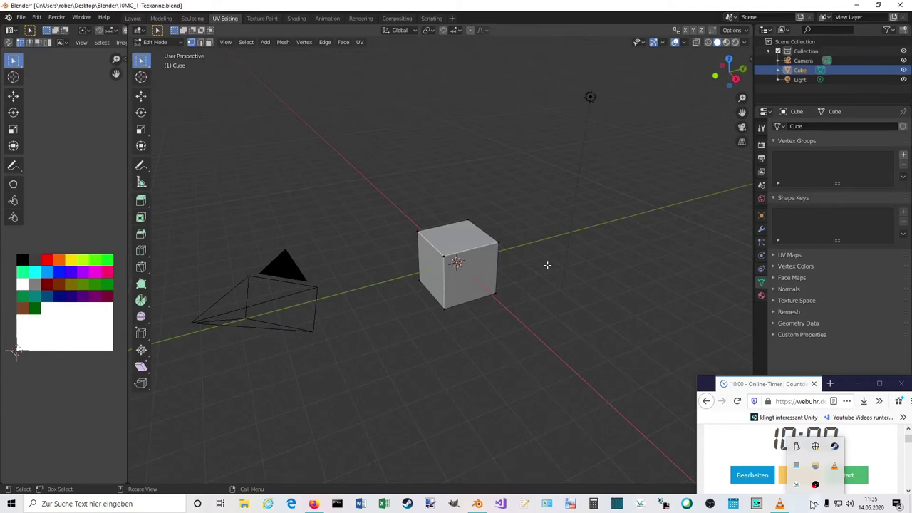
click(816, 504)
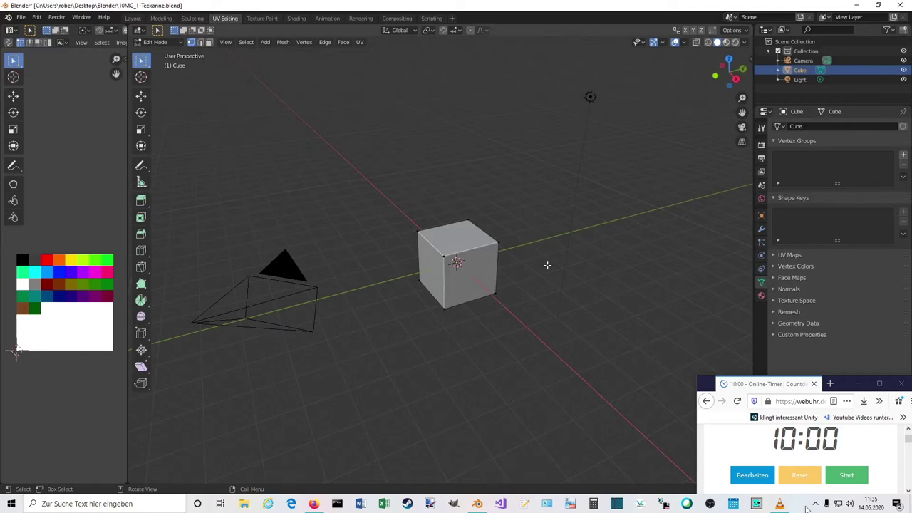
click(815, 504)
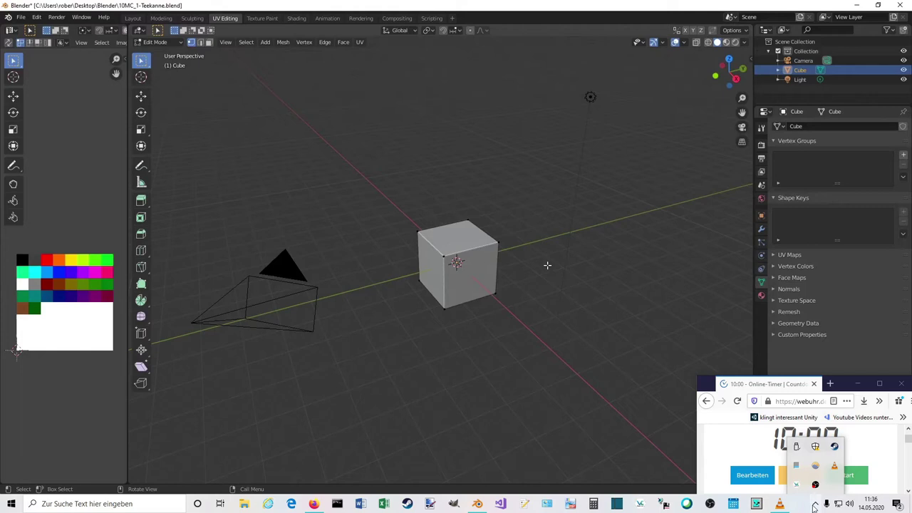
click(806, 508)
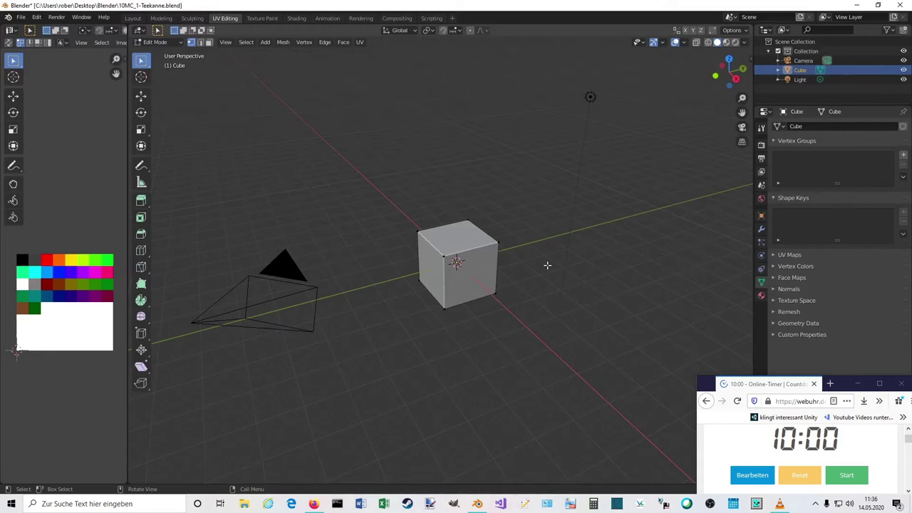
key(alt+Tab)
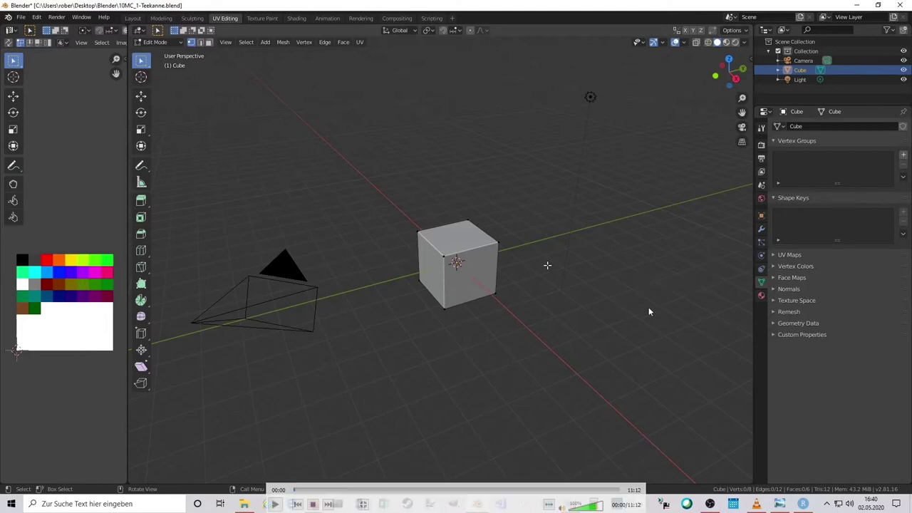
key(alt+Tab)
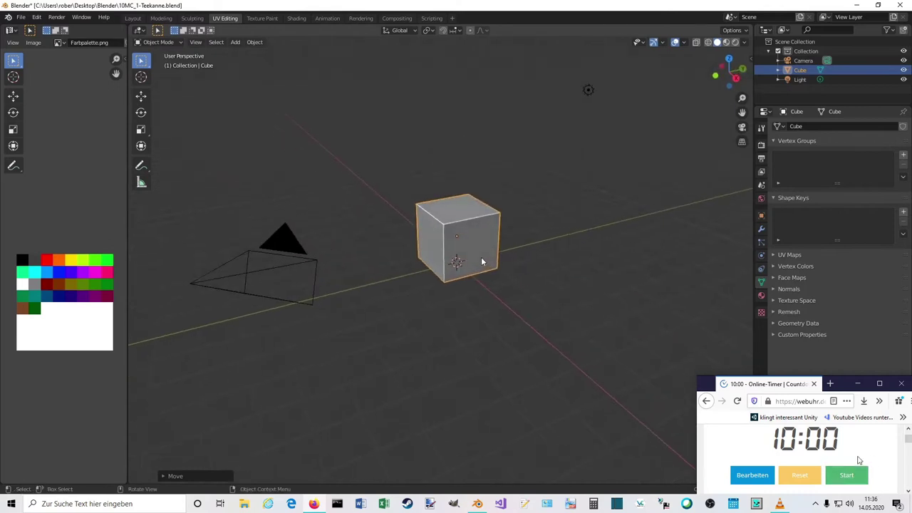
Step: Replace the cube's mesh with a circle at the origin in Edit Mode and start the ten-minute countdown timer
click(816, 503)
scroll(482, 252, down, 1)
key(l)
key(x)
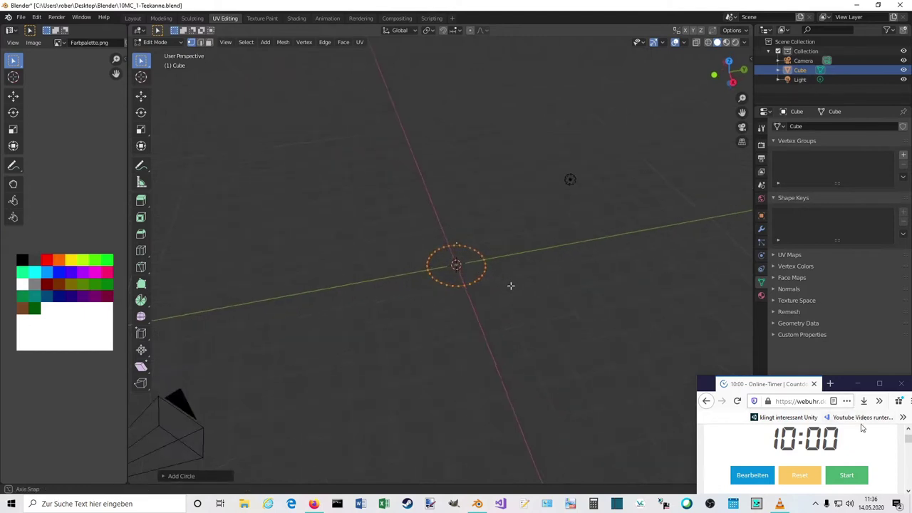
click(851, 474)
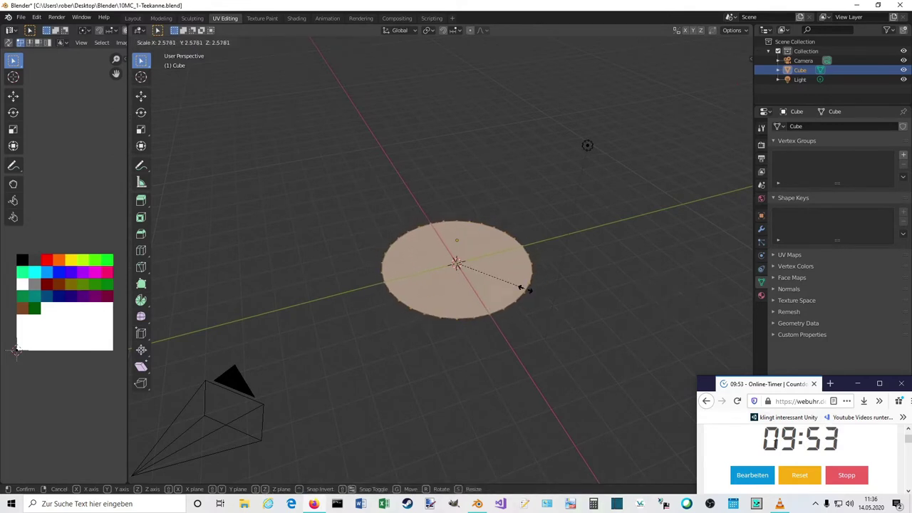
Step: Try to extrude the enlarged filled circle along the X axis and undo the extrusion, keeping the enlarged size
middle_drag(566, 317, 537, 304)
key(e)
key(x)
right_click(539, 315)
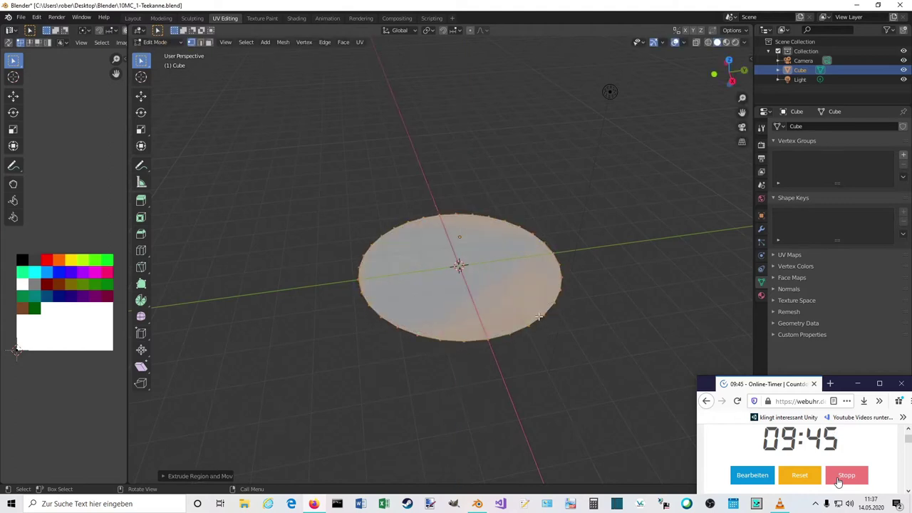
key(ctrl+z)
key(ctrl+z)
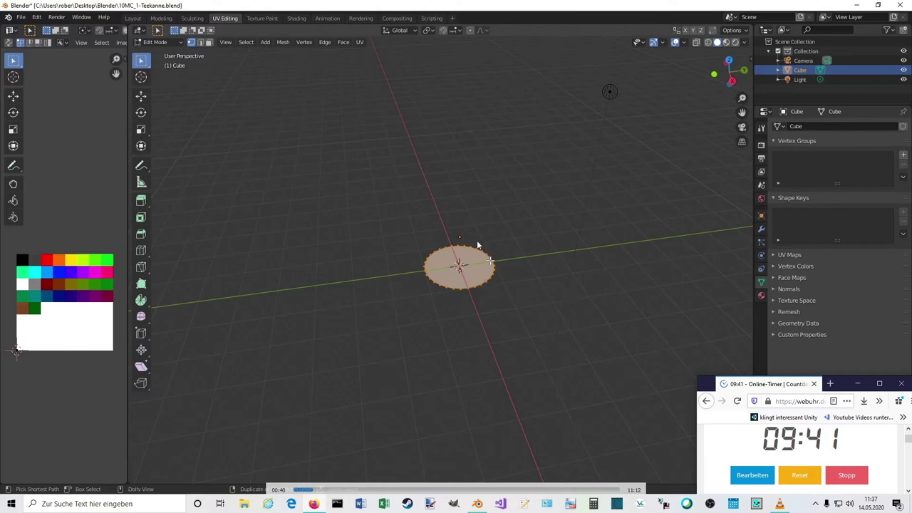
key(ctrl+shift+z)
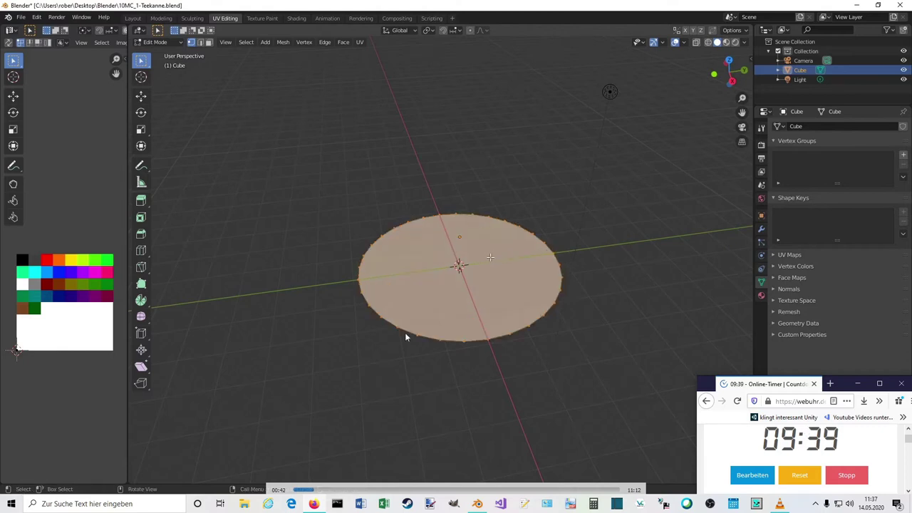
Step: Try to extrude the disc with the Extrude Along Normals tool and undo the attempt
key(shift+space)
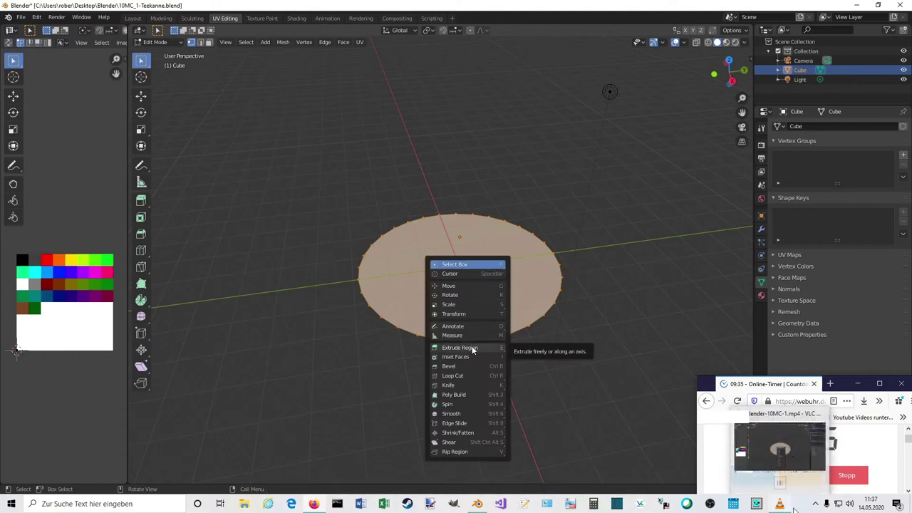
mouse_move(501, 350)
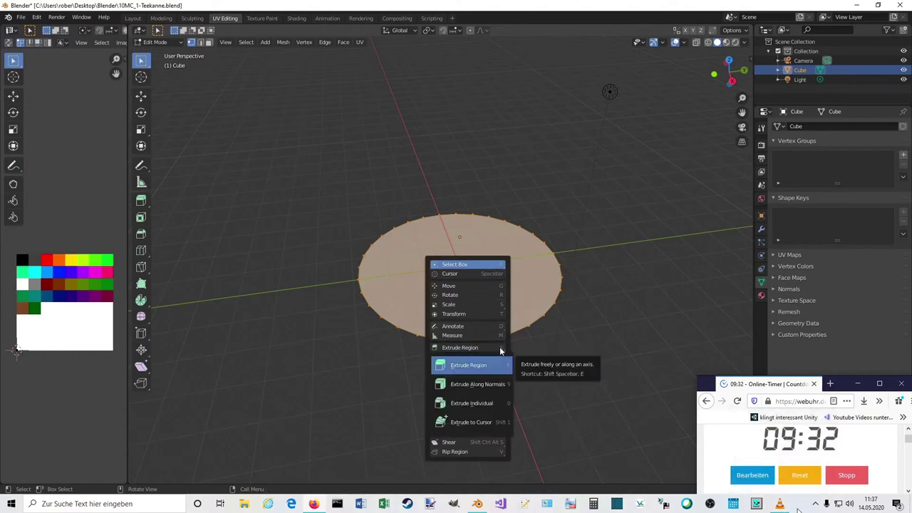
click(498, 384)
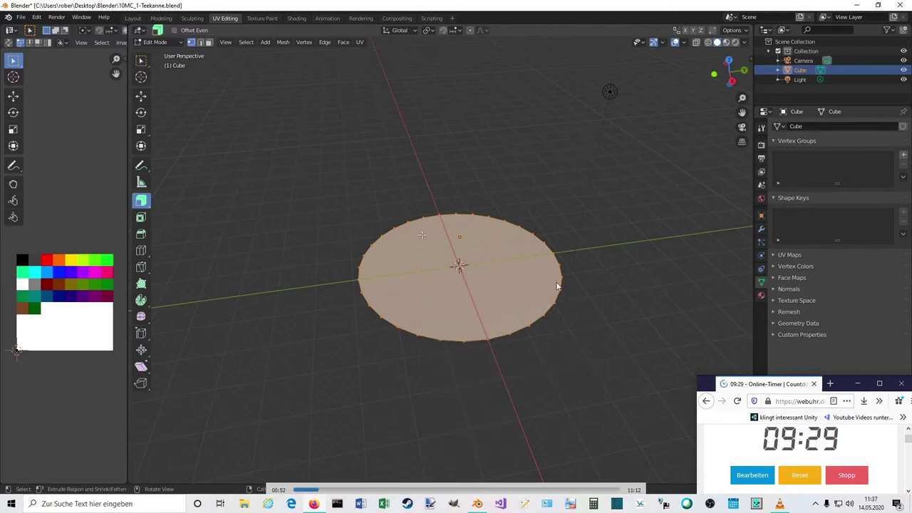
mouse_move(546, 283)
mouse_down()
mouse_move(553, 292)
mouse_move(552, 274)
mouse_up()
key(ctrl+z)
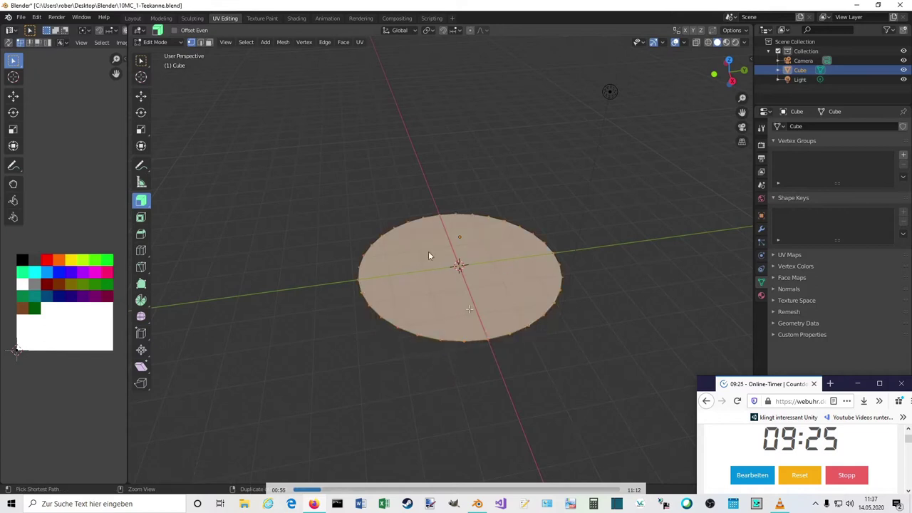
Step: Select the disc's rim edges with shortest-path picks in edge mode and try extruding them
click(518, 373)
key(2)
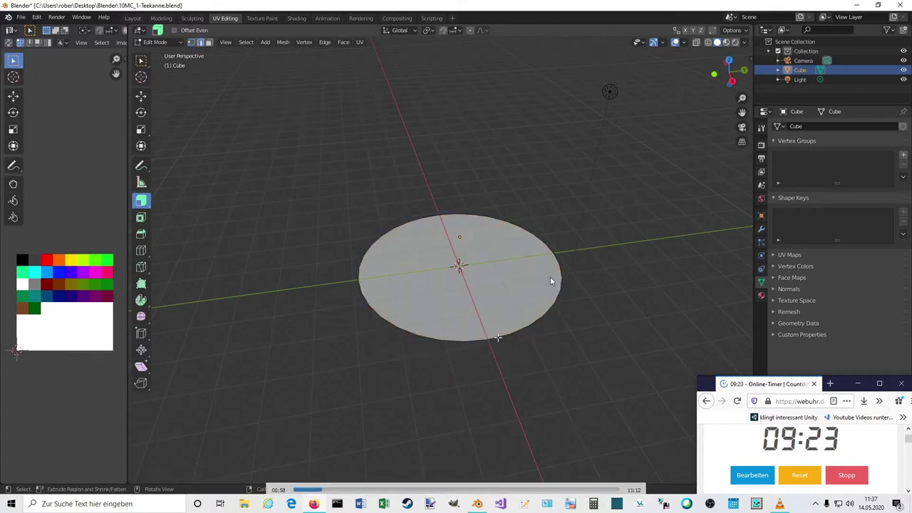
ctrl+click(560, 280)
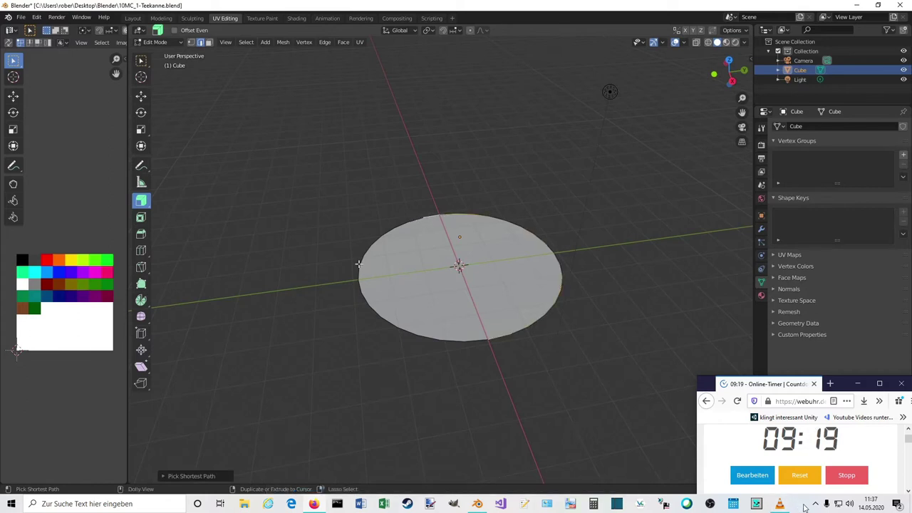
ctrl+click(474, 342)
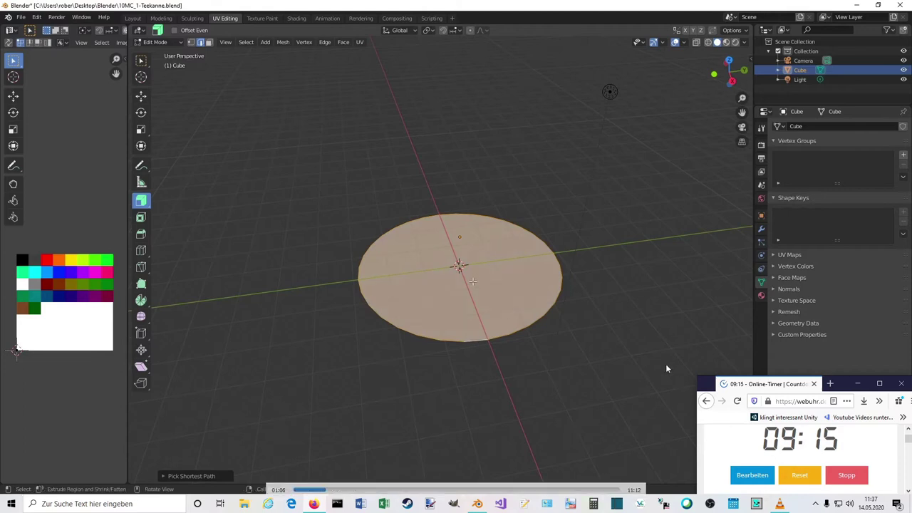
key(e)
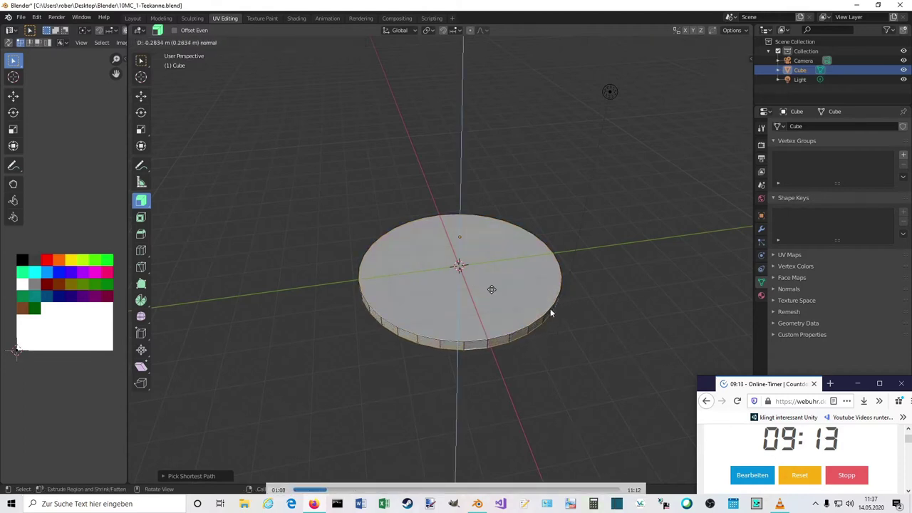
right_click(491, 289)
key(ctrl+z)
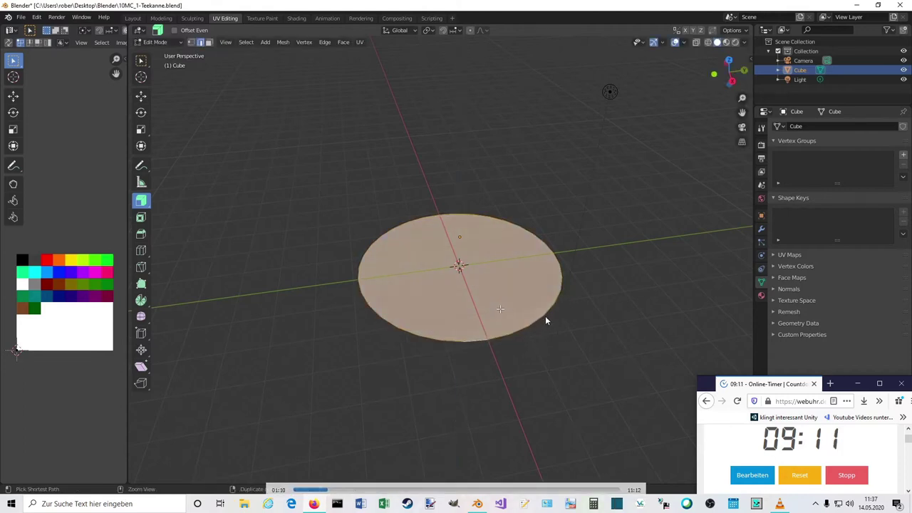
Step: Pick part of the disc's rim edges and try to extrude only that section
click(539, 203)
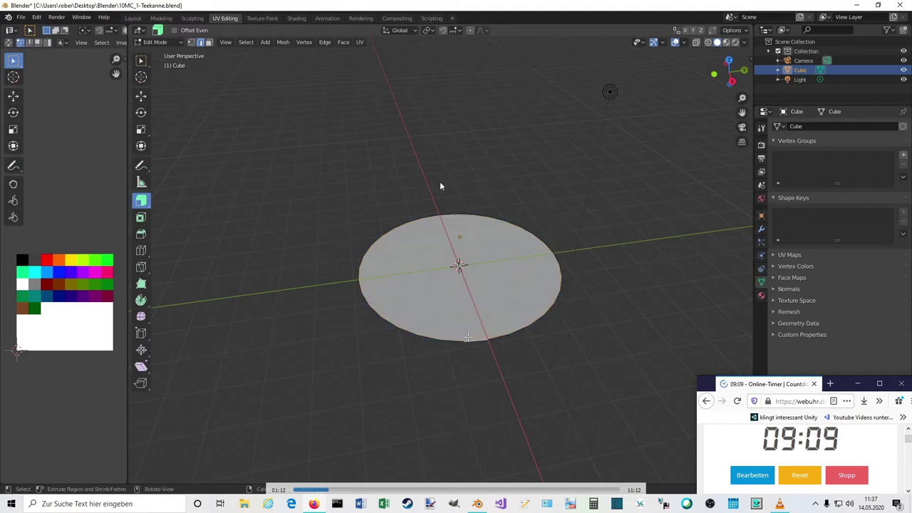
ctrl+click(559, 257)
drag(583, 323, 559, 353)
right_click(559, 354)
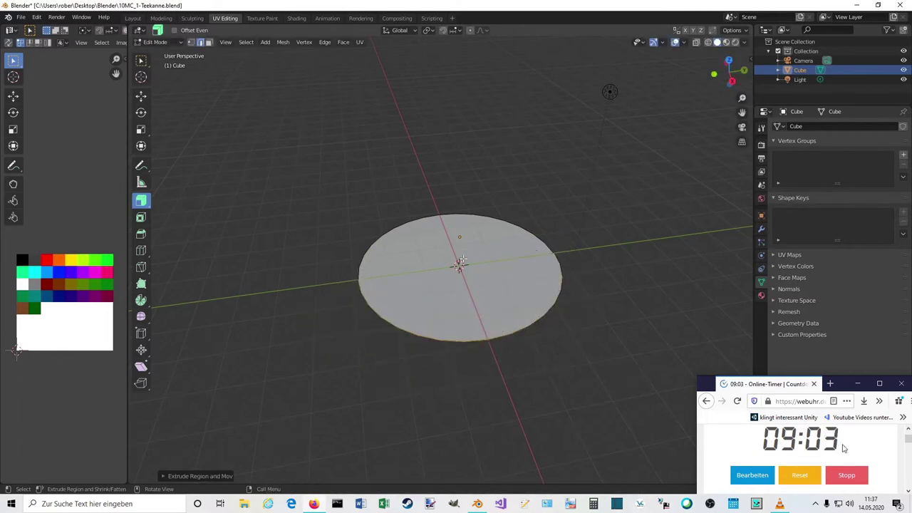
Step: Undo the edge selections and extrusion attempts back to the plain enlarged disc
click(494, 277)
key(2)
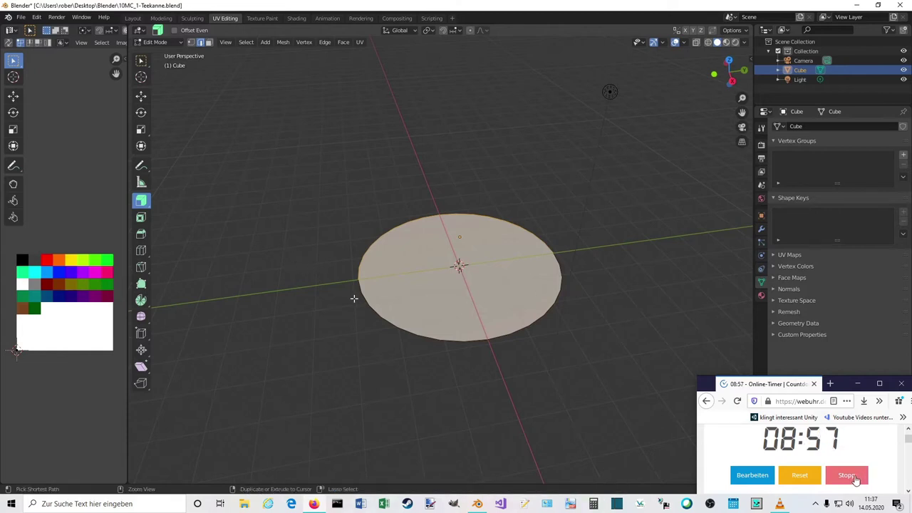
key(ctrl+z)
key(ctrl+z)
key(ctrl+z)
key(ctrl+z)
key(ctrl+z)
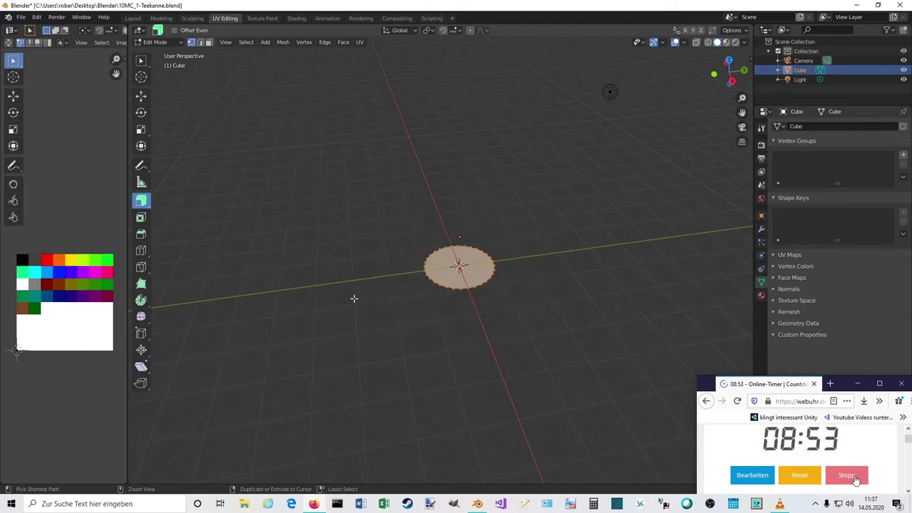
key(ctrl+shift+z)
Step: Select the whole disc face, change to edge selection mode and activate the Extrude Individual tool
key(3)
click(434, 277)
key(2)
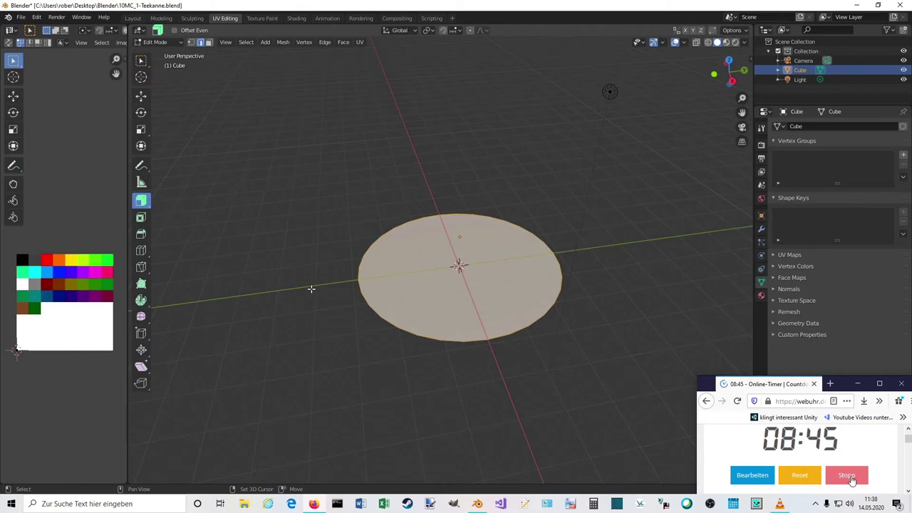
click(142, 204)
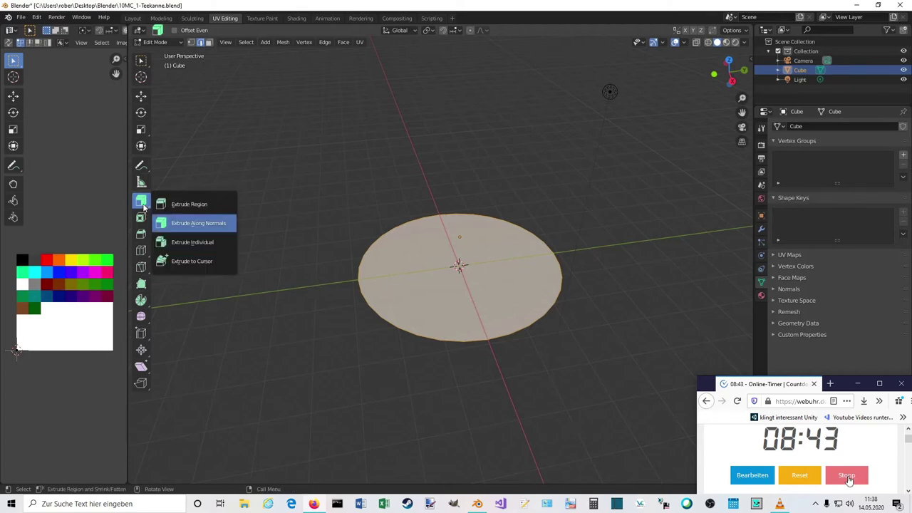
click(189, 242)
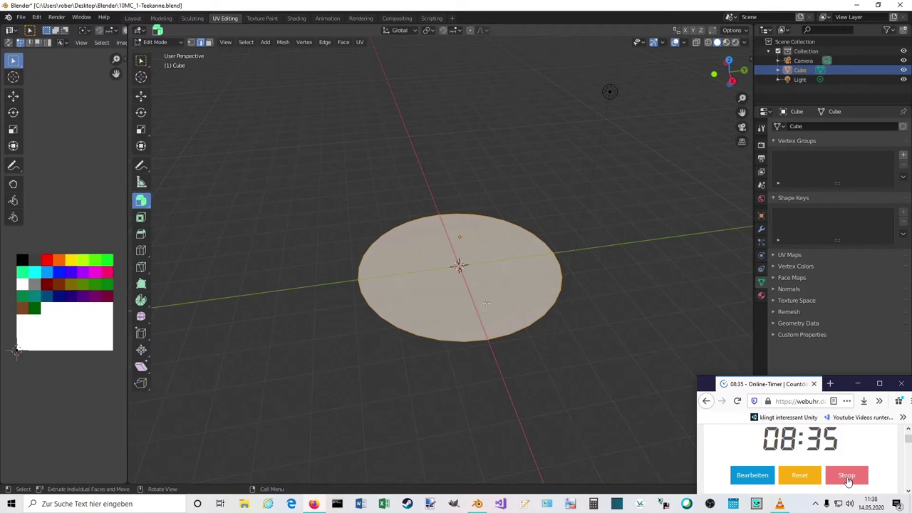
key(shift+space)
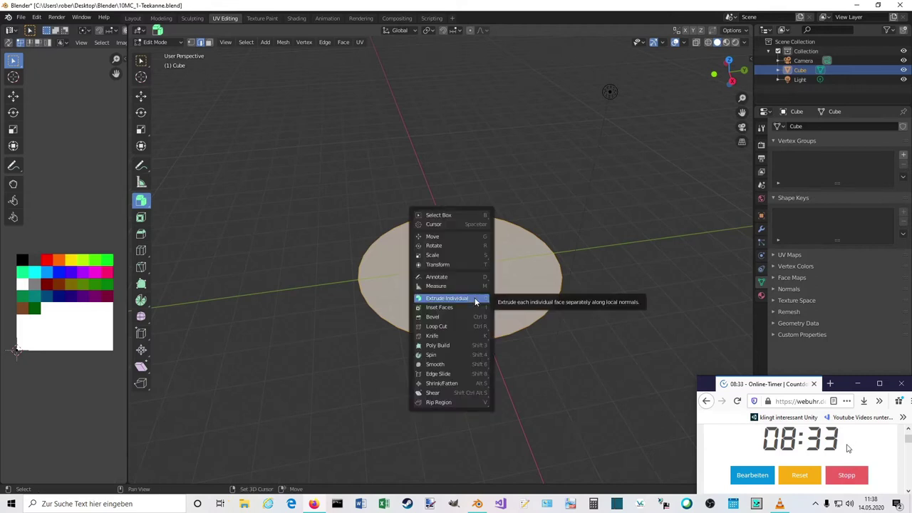
click(465, 298)
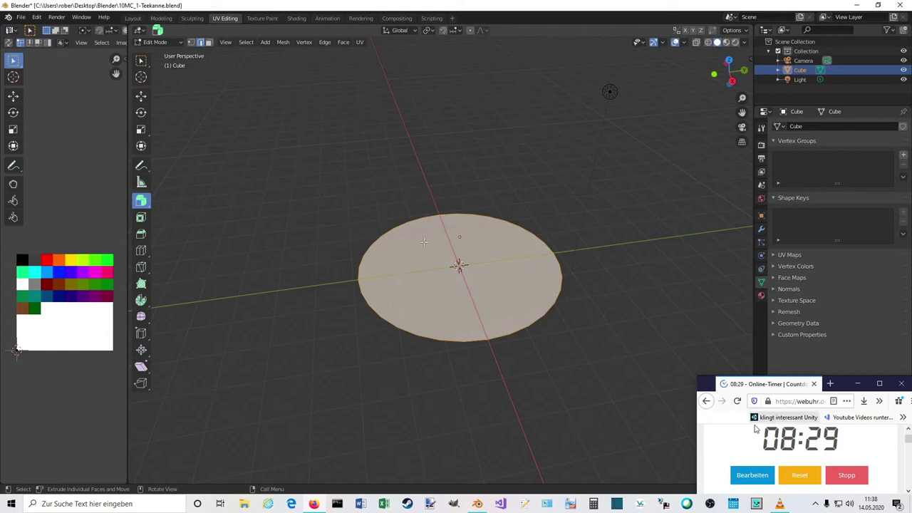
Step: Inset the whole disc face by about 0.11 in face mode and select one of the narrow rim faces
right_click(461, 298)
click(576, 332)
middle_drag(579, 334, 570, 339)
middle_drag(449, 281, 456, 298)
click(456, 297)
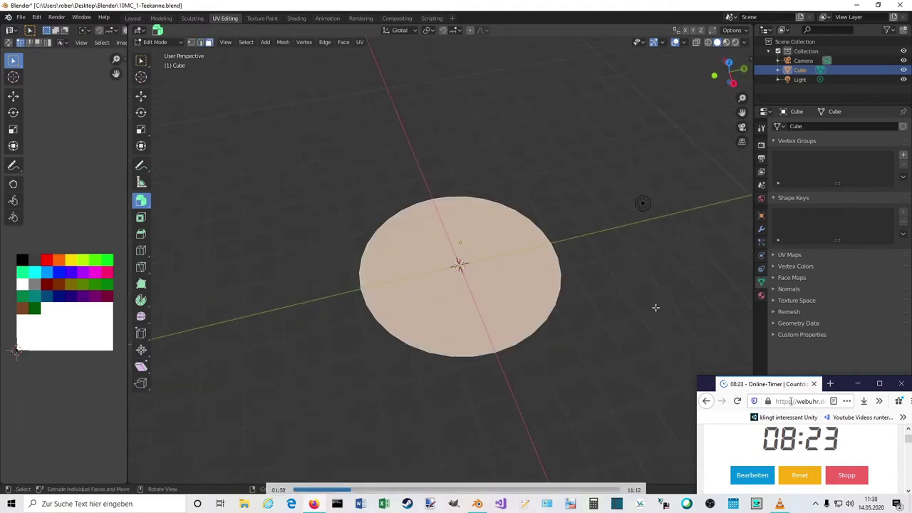
key(i)
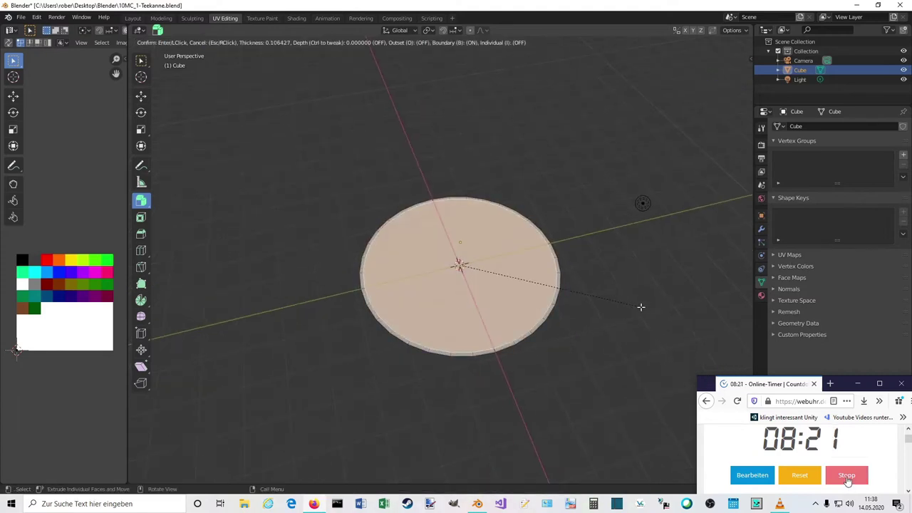
click(641, 306)
middle_drag(596, 327, 594, 320)
click(594, 320)
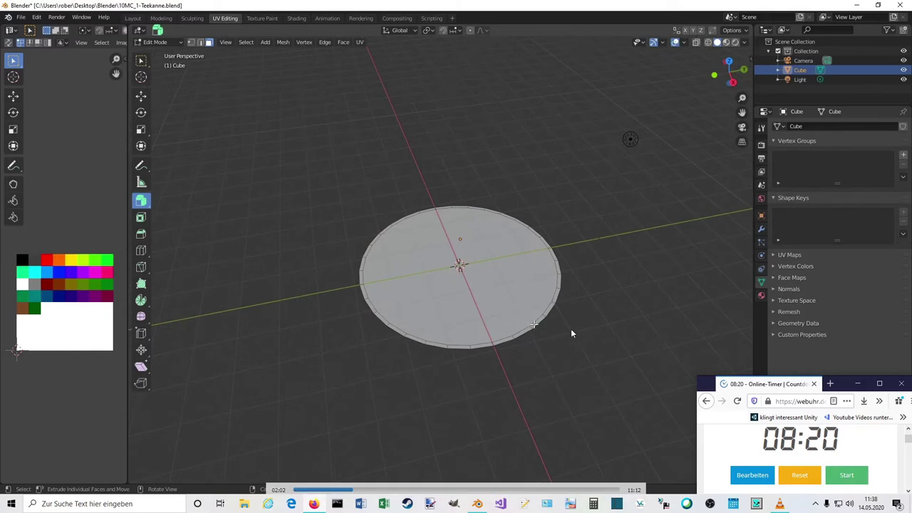
click(534, 324)
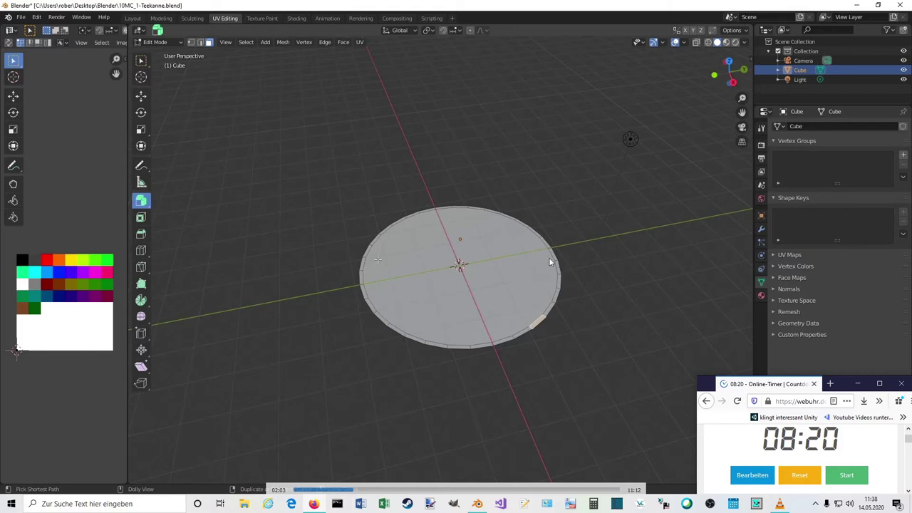
Step: Switch to the second Blender window with the default scene and delete its camera, cube and light
key(alt+Tab)
key(Tab)
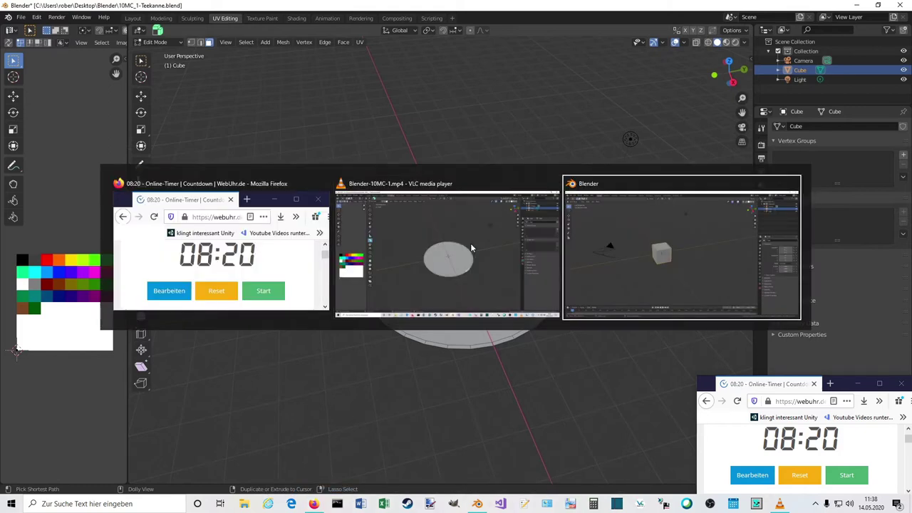
middle_drag(485, 222, 491, 264)
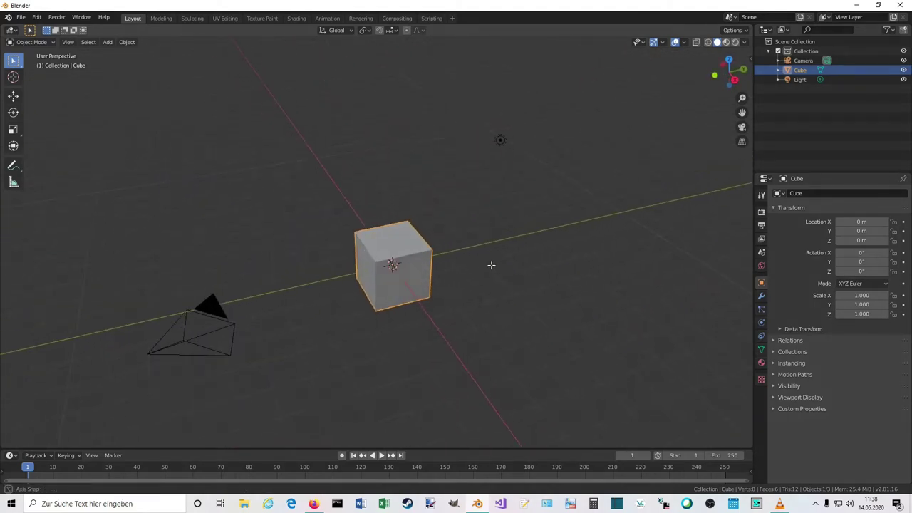
click(492, 224)
click(443, 196)
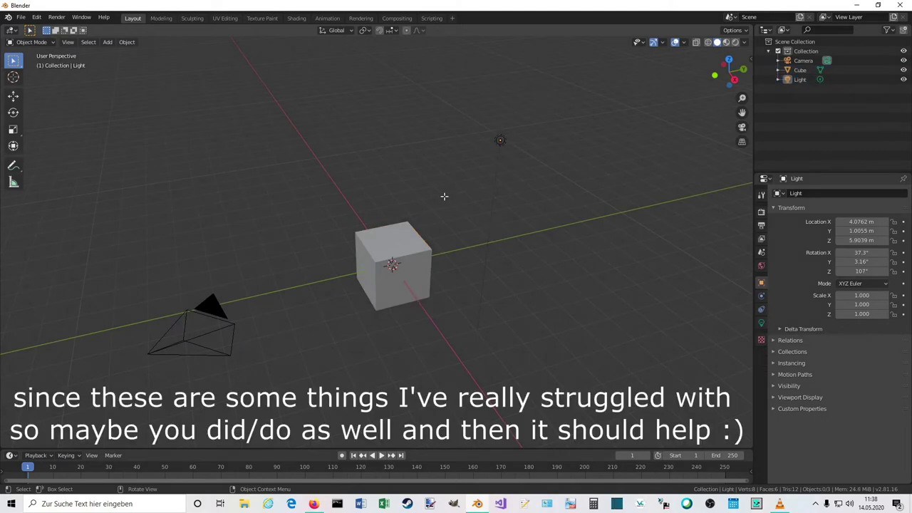
key(a)
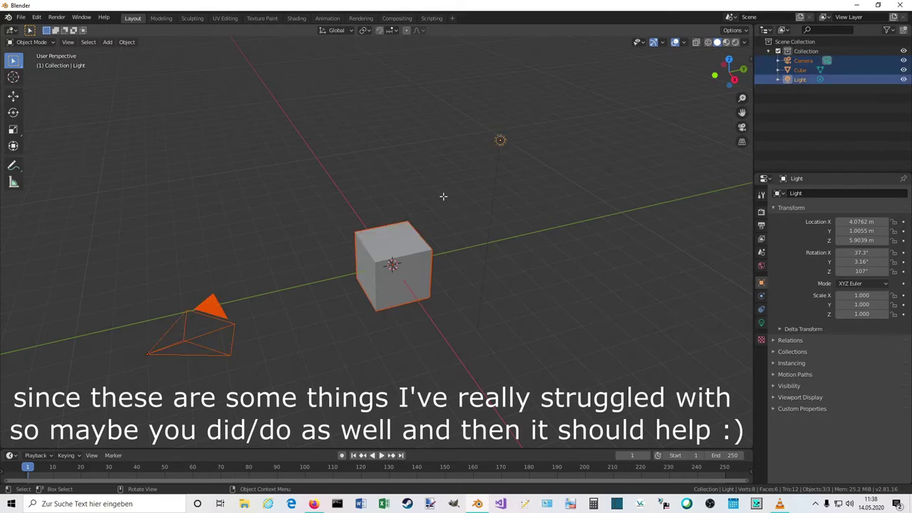
key(x)
click(406, 197)
key(shift+c)
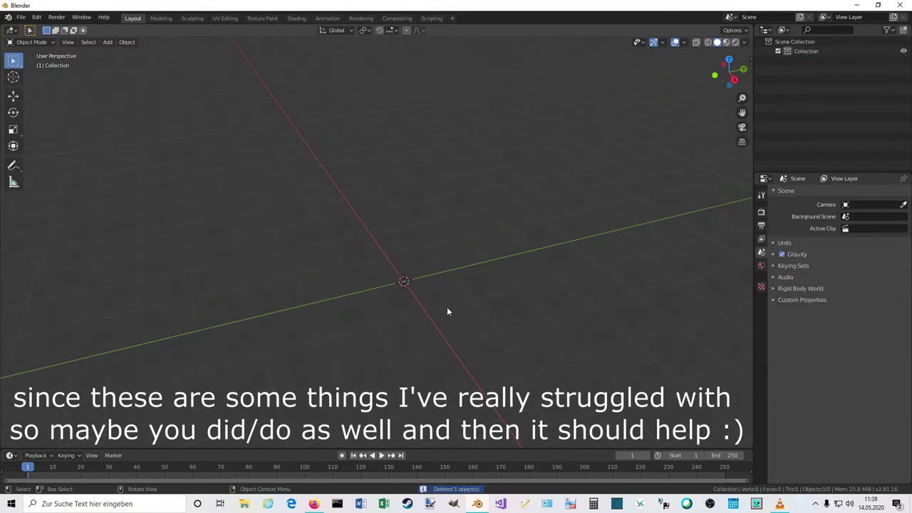
Step: Add a mesh circle at the origin and fill it with a face in Edit Mode
key(shift+a)
mouse_move(446, 309)
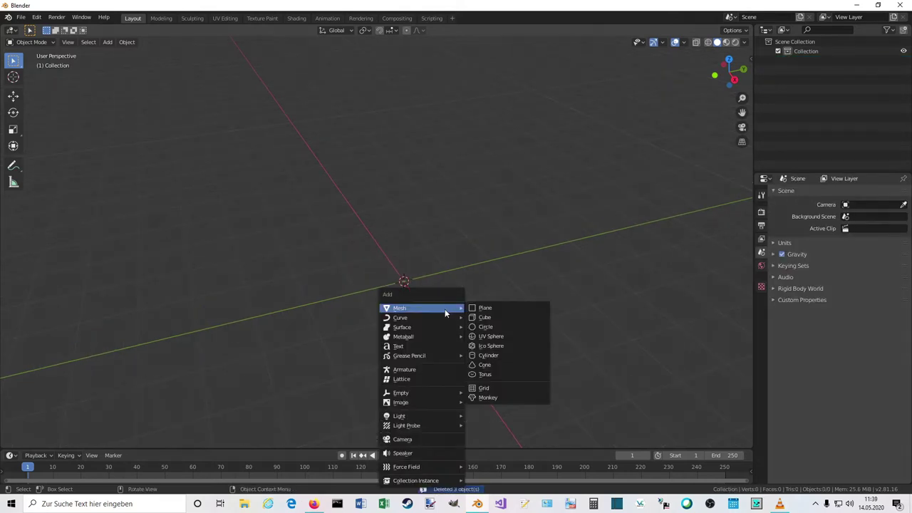
click(485, 327)
mouse_move(488, 312)
middle_down()
mouse_move(519, 309)
mouse_move(509, 259)
mouse_move(481, 290)
mouse_move(460, 295)
mouse_move(488, 301)
middle_up()
key(Tab)
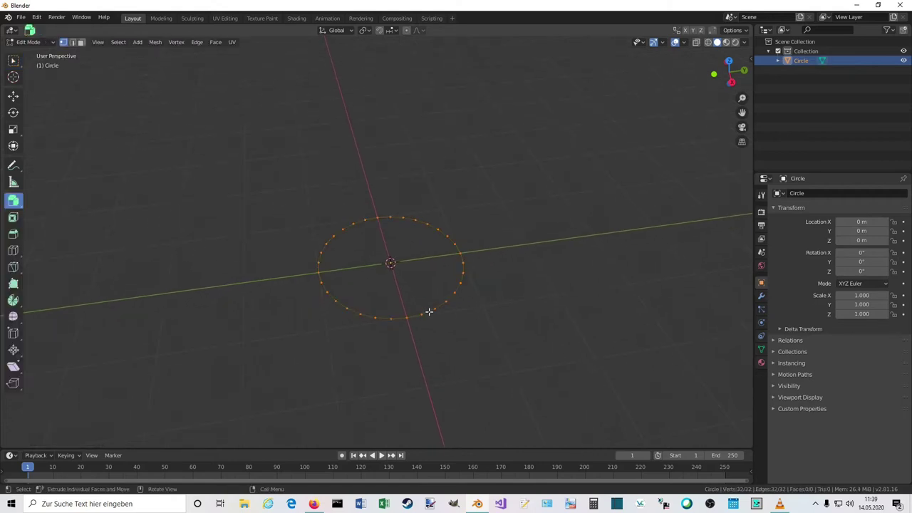
key(f)
Step: Scale the filled circle up by a factor of about 1.88 and inset its face to form a rim ring
middle_drag(520, 287, 500, 289)
key(s)
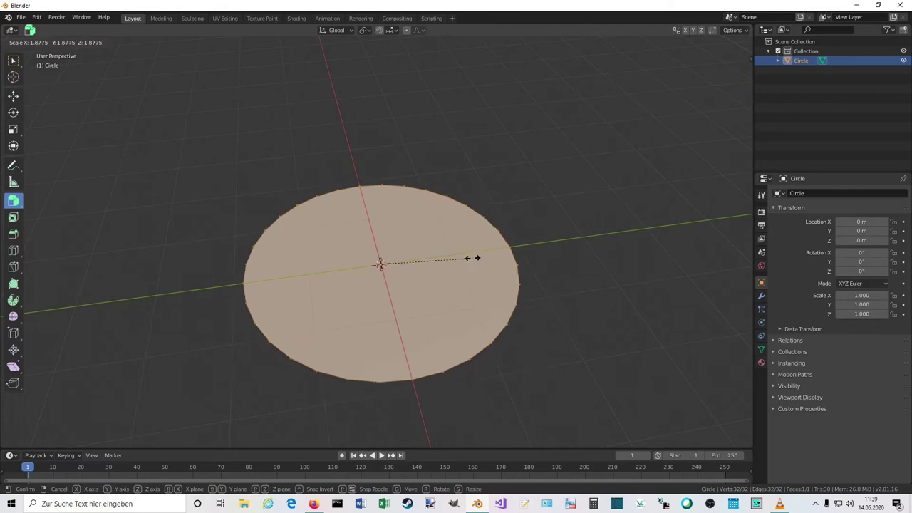
click(473, 258)
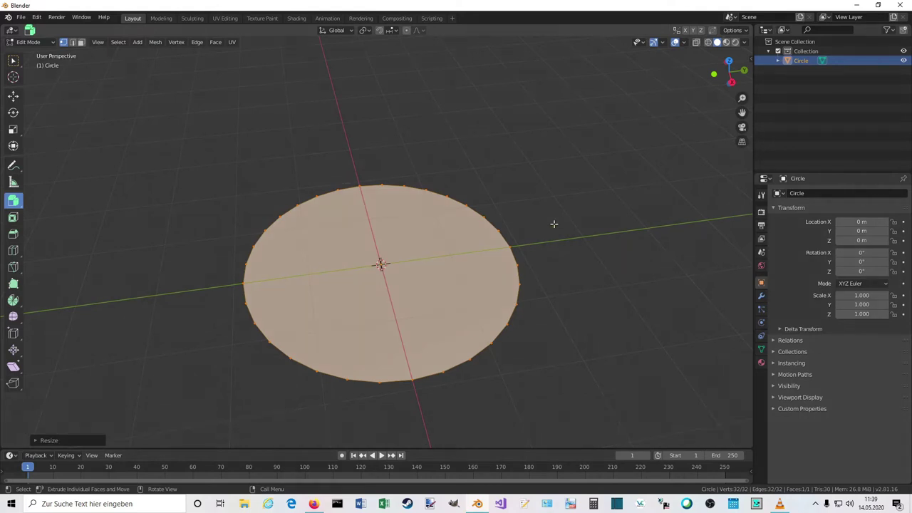
key(i)
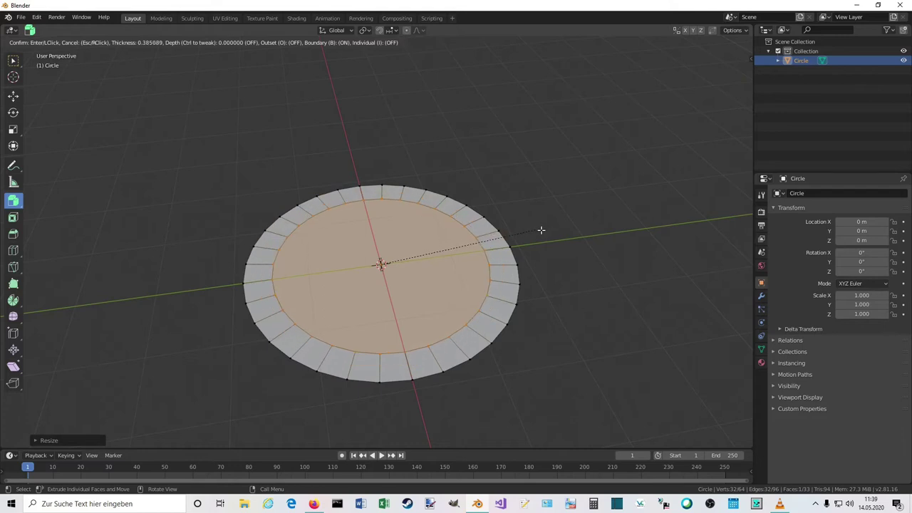
click(548, 233)
Step: Select the full loop of rim faces and extrude it upward
alt+click(514, 264)
middle_drag(525, 291, 534, 269)
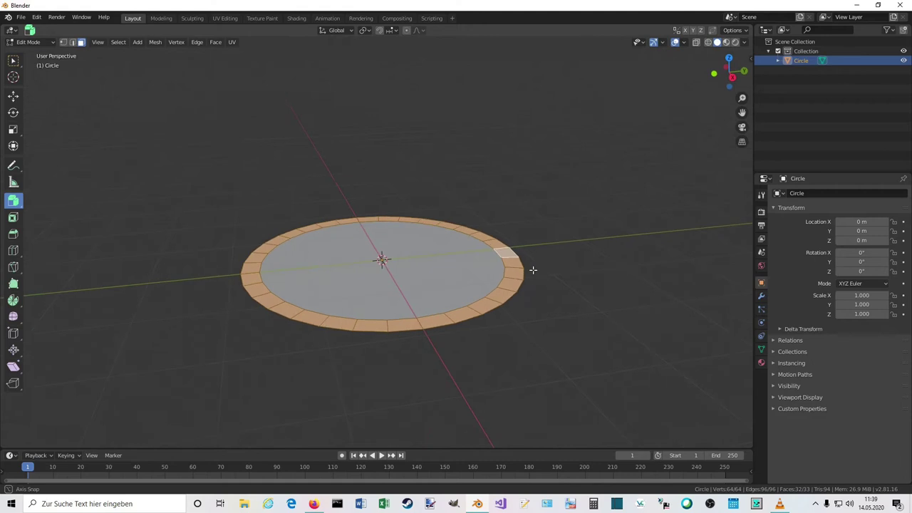
key(e)
click(518, 152)
mouse_move(520, 212)
middle_down()
mouse_move(596, 307)
mouse_move(397, 228)
mouse_move(527, 226)
middle_up()
Step: Undo the rim extrusion, the inset and the enlargement of the disc
key(ctrl+z)
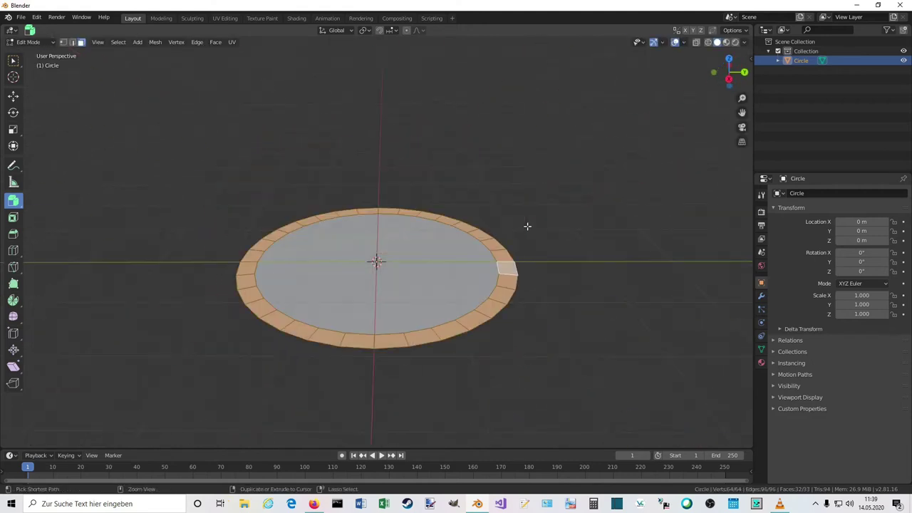
key(ctrl+z)
key(ctrl+z)
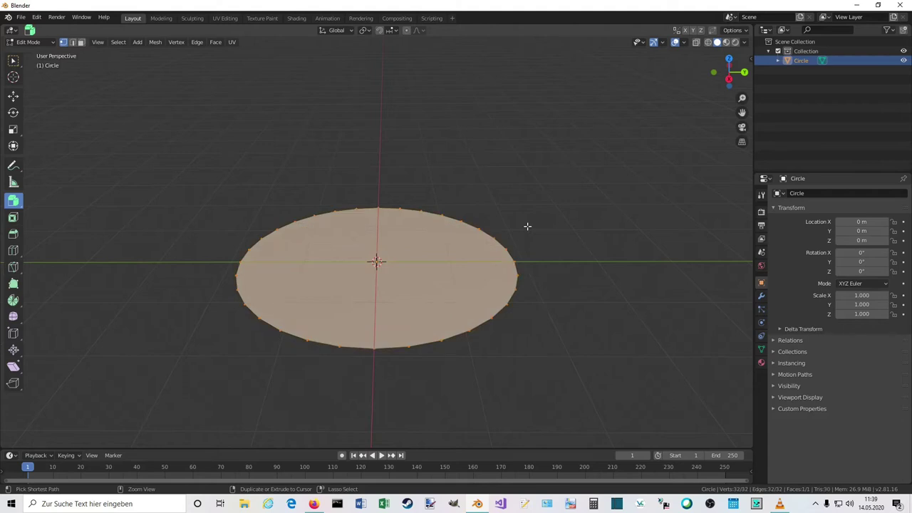
key(ctrl+z)
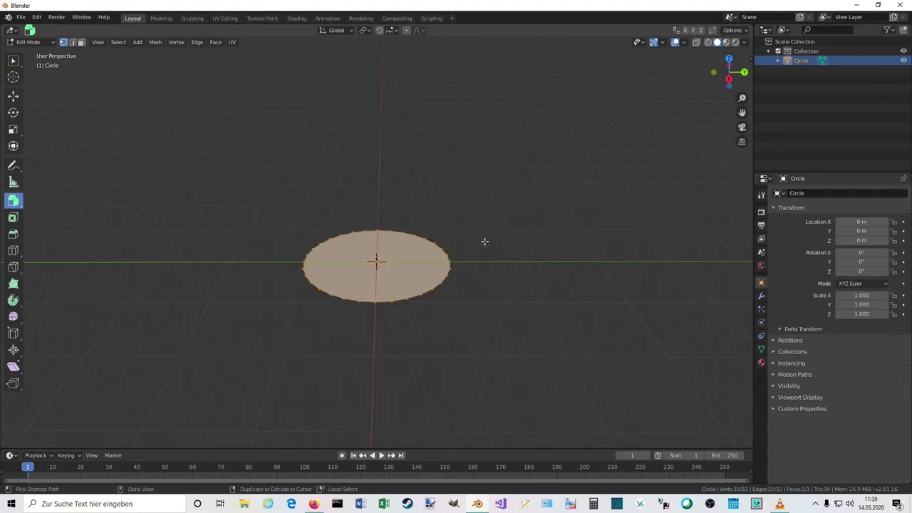
Step: Enlarge the filled disc uniformly around its centre to a moderately bigger size
middle_drag(485, 241, 503, 271)
key(s)
click(482, 295)
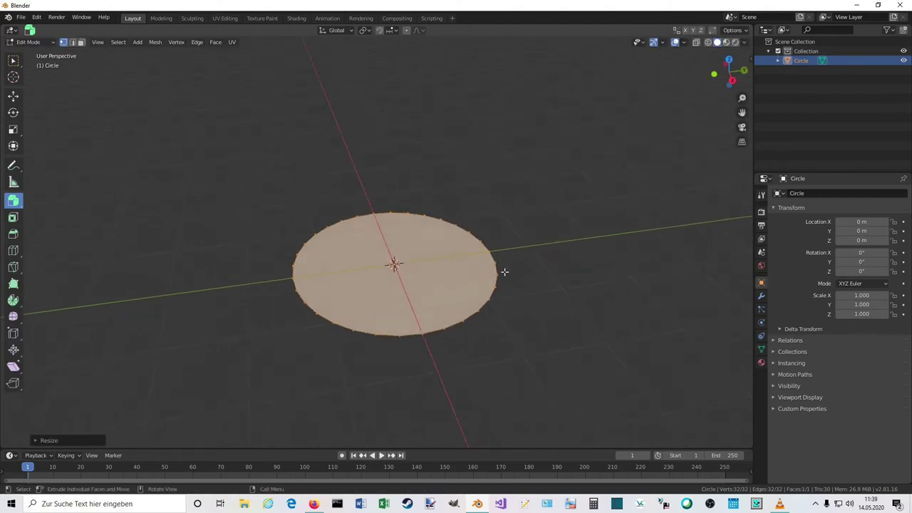
Step: Extrude the disc face in place and scale the new outline outward to form a flat rim ring
key(e)
right_click(503, 271)
key(s)
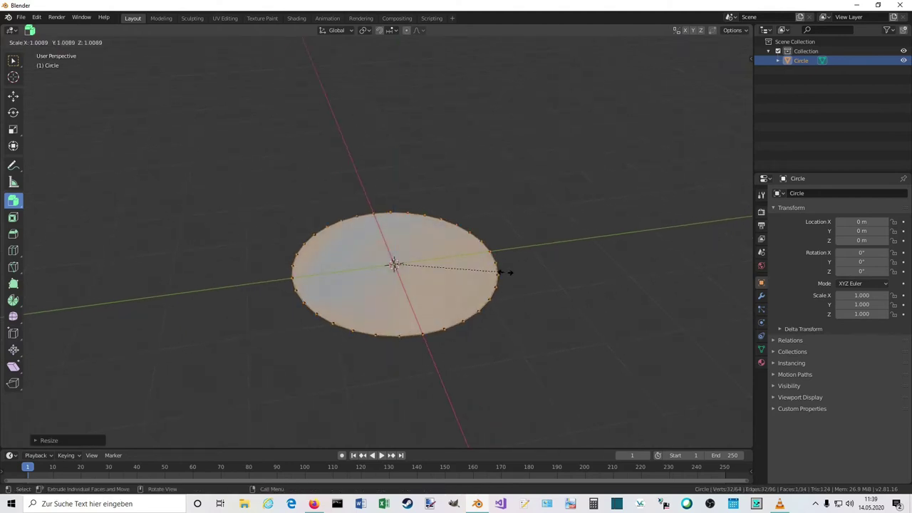
right_click(527, 272)
Step: Try extruding the ringed disc downward into a solid cylinder, and undo that extrusion
middle_drag(529, 254, 512, 252)
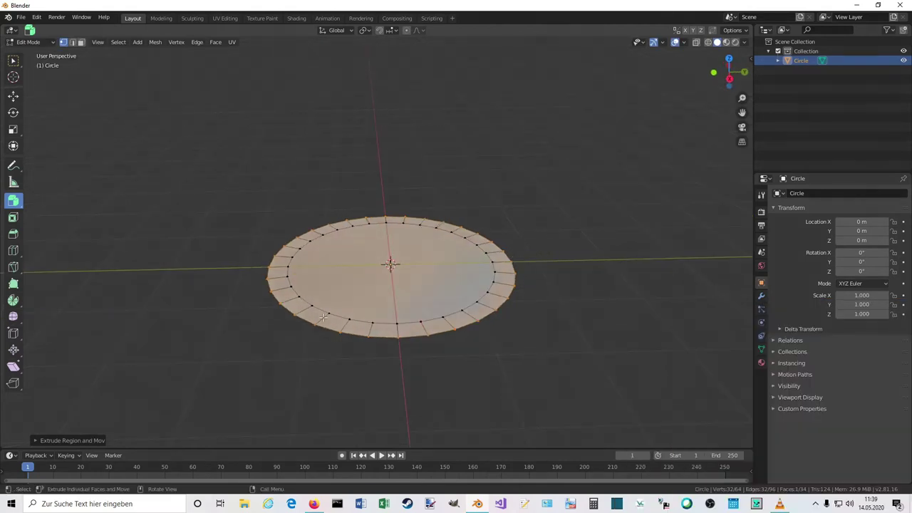
middle_drag(408, 214, 455, 264)
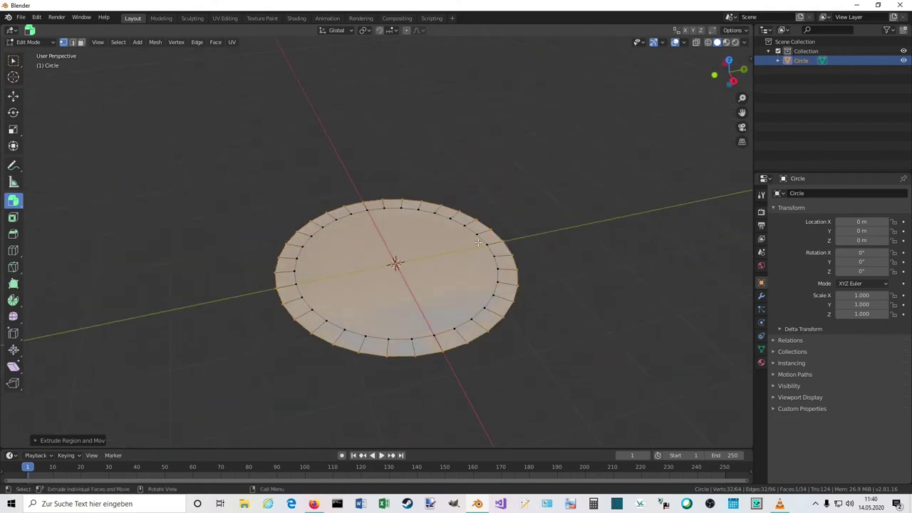
middle_drag(426, 319, 443, 309)
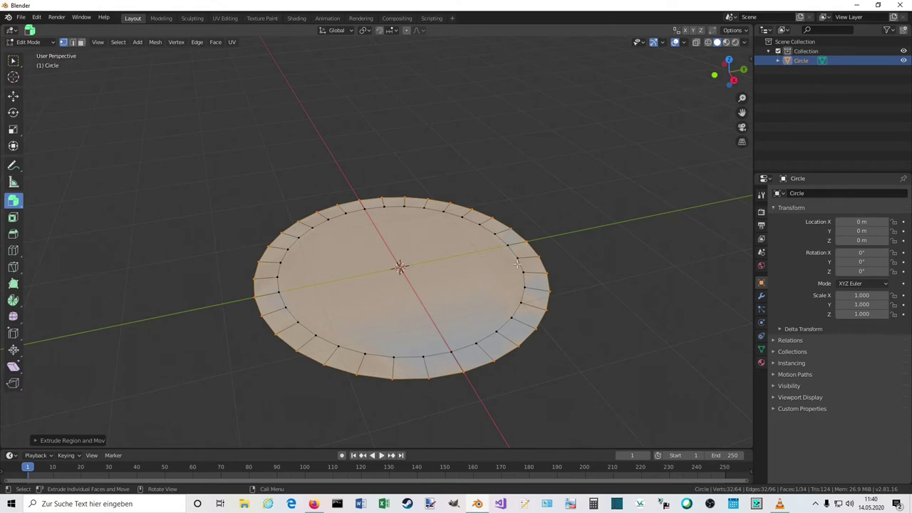
key(e)
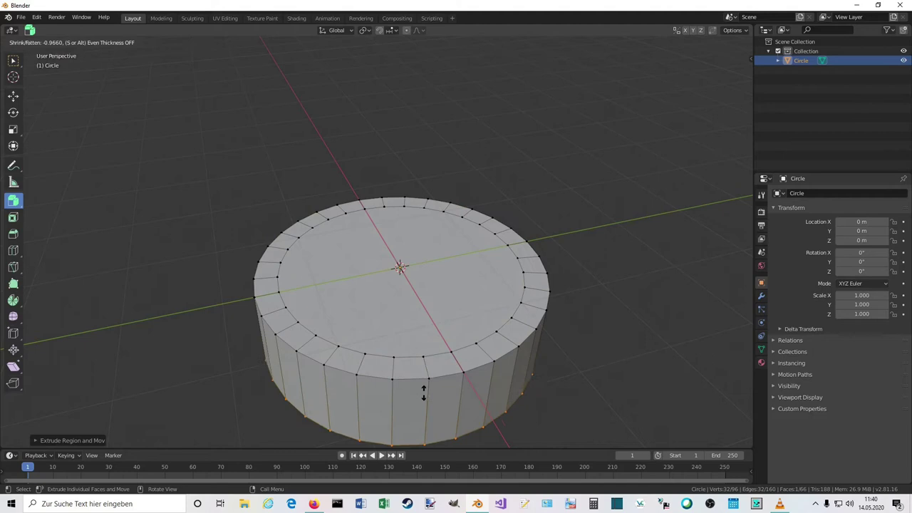
click(446, 389)
key(ctrl+z)
Step: Box-select part of the rim's front vertices with the Select Box tool, and undo back to the plain disc without the ring
click(480, 431)
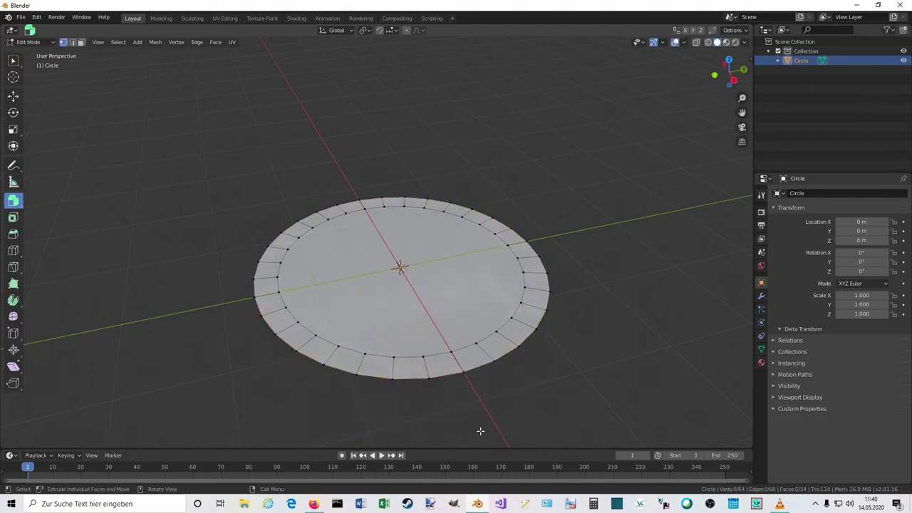
click(379, 347)
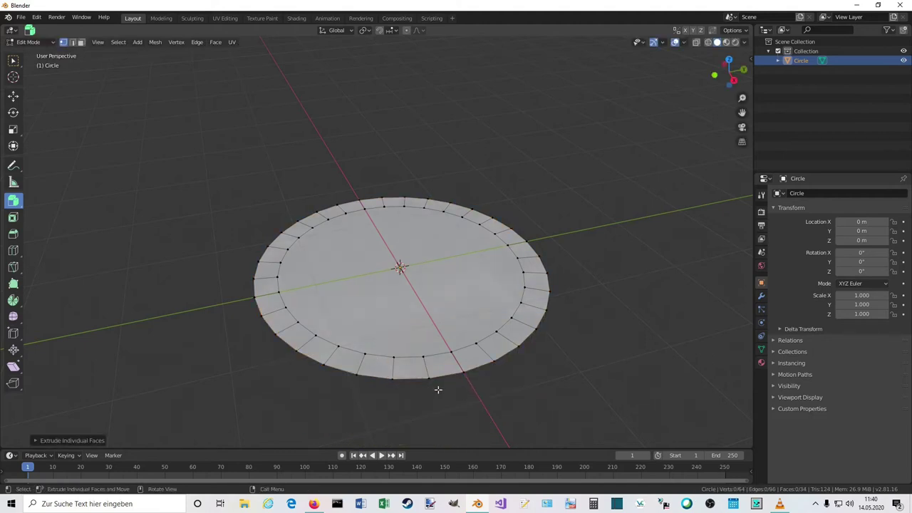
click(14, 63)
drag(384, 345, 446, 406)
key(ctrl+z)
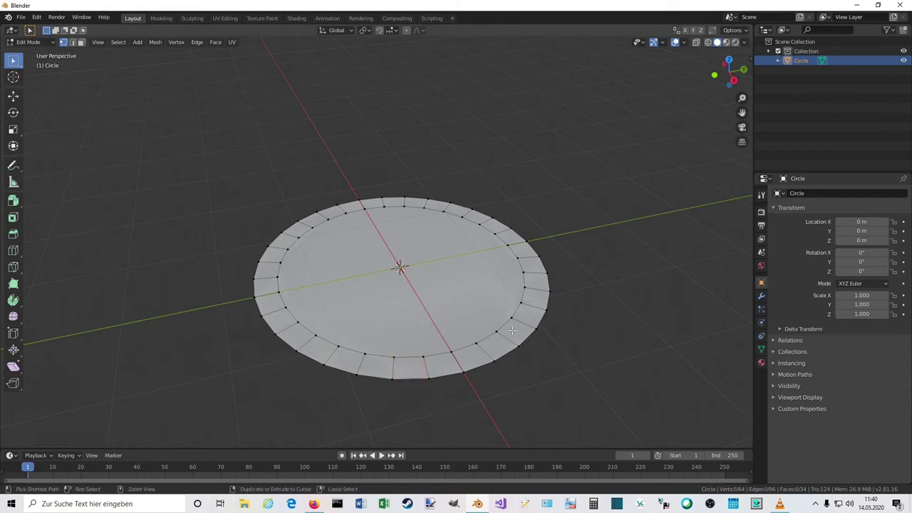
key(ctrl+z)
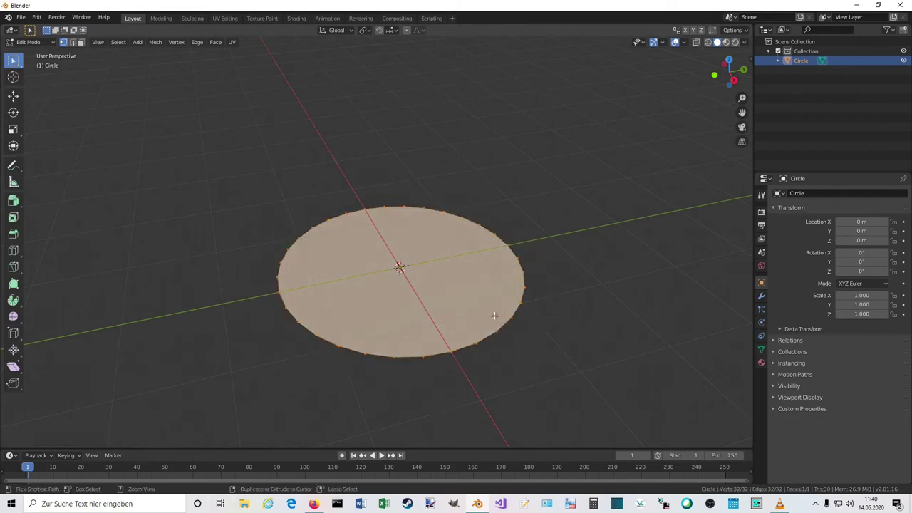
Step: Extrude the disc in place, scaling it outward into a flat rim ring, and delete the overlapping full-size face
key(e)
right_click(454, 321)
key(s)
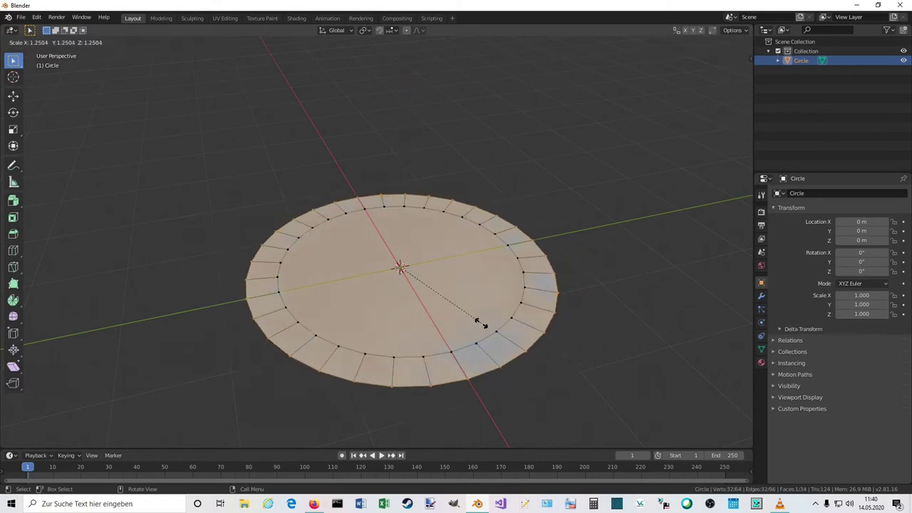
right_click(476, 321)
key(x)
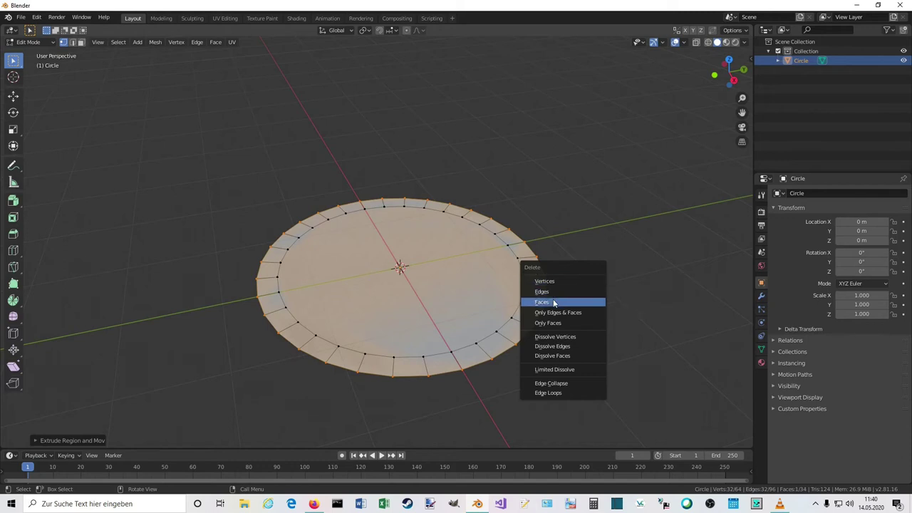
click(551, 303)
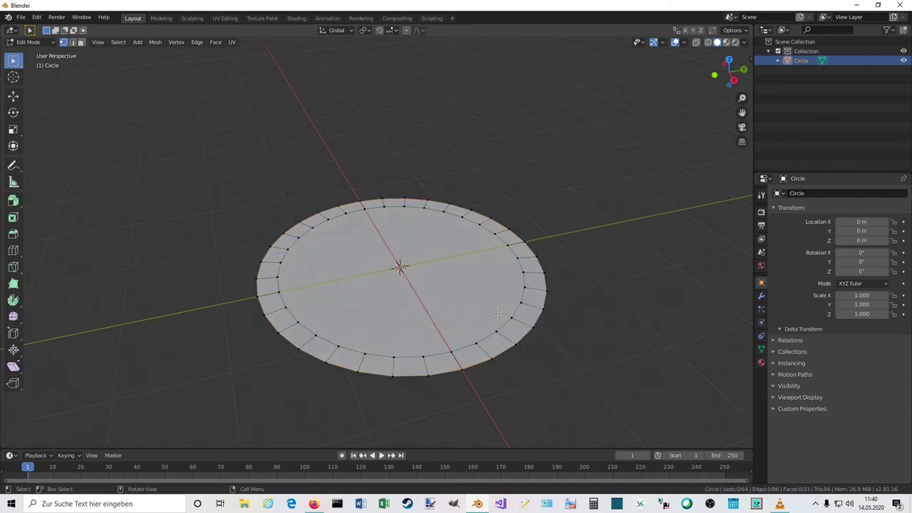
Step: Select the inner disc face, try moving it up and down along the global Z axis, and clear the selection
click(440, 271)
middle_drag(450, 285, 482, 285)
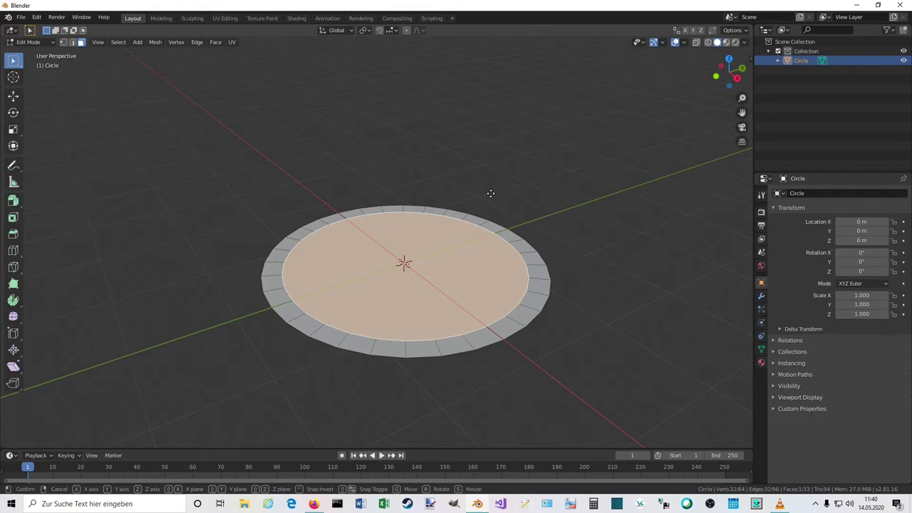
key(e)
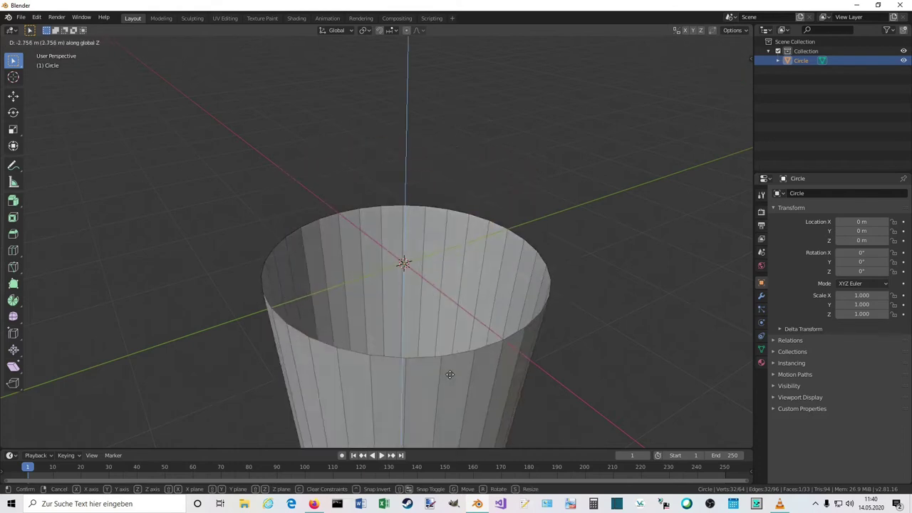
click(468, 147)
middle_drag(468, 147, 557, 218)
click(581, 245)
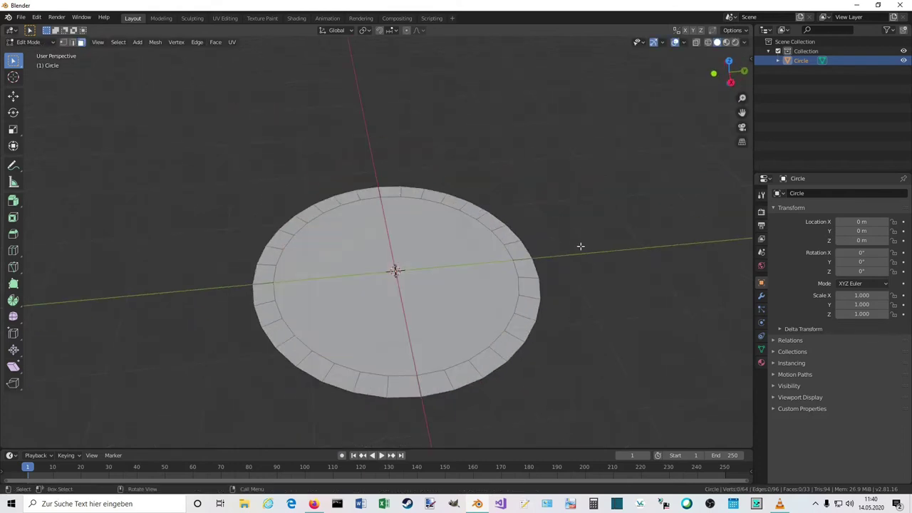
middle_drag(560, 257, 494, 292)
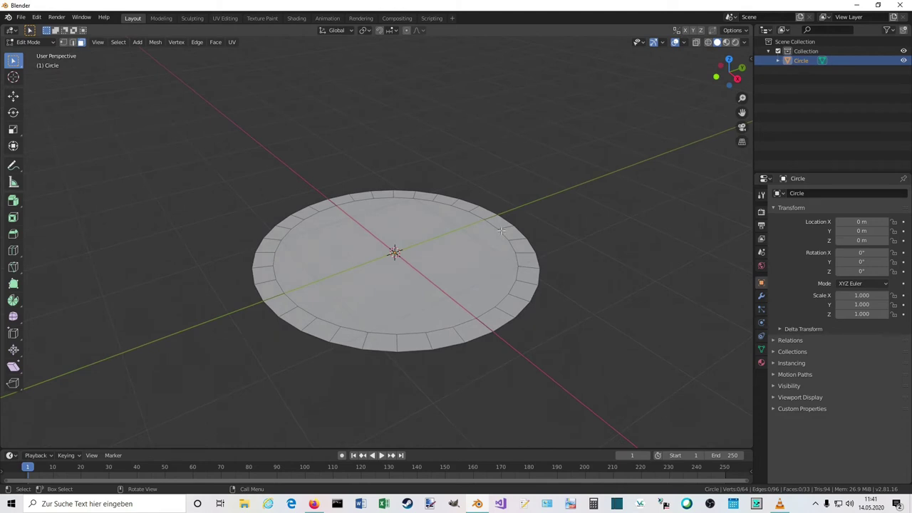
Step: Select the inner disc face inside the rim ring and extrude it upward into a tall cylinder
middle_drag(524, 254, 505, 265)
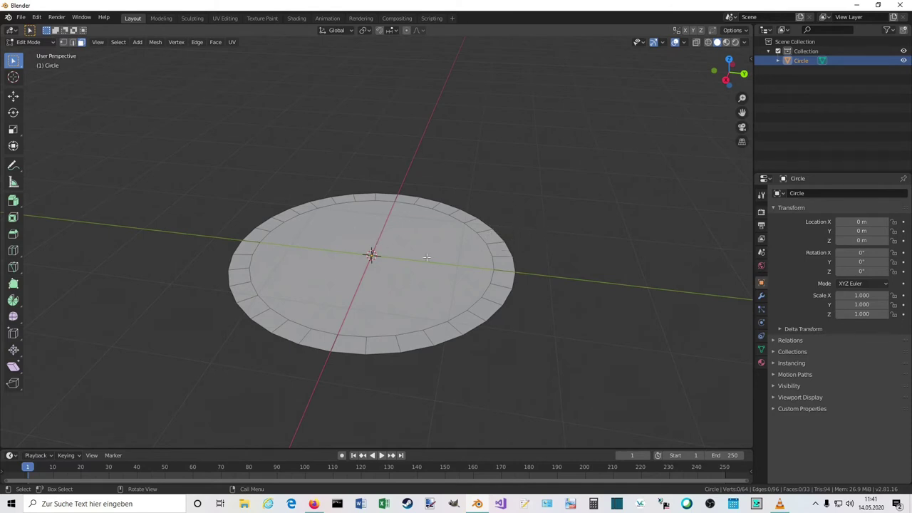
middle_drag(420, 260, 387, 269)
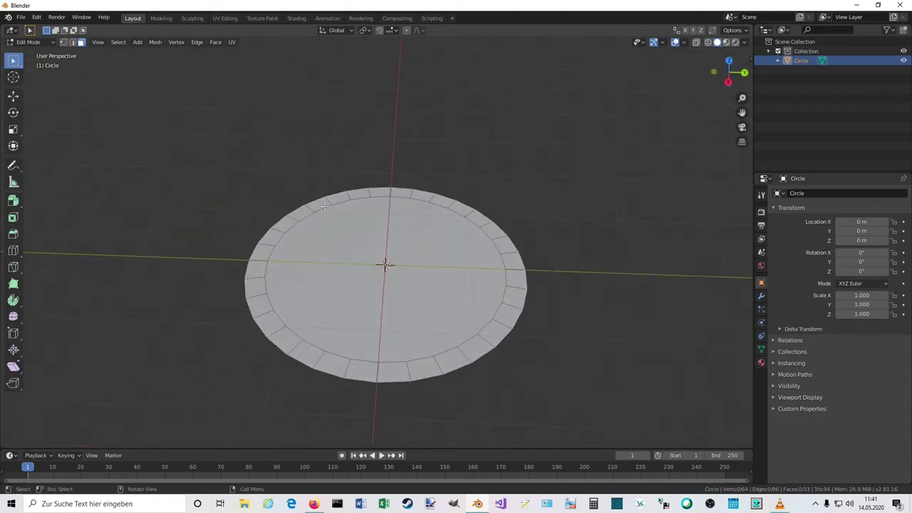
click(397, 274)
key(e)
click(374, 115)
middle_drag(463, 254, 510, 198)
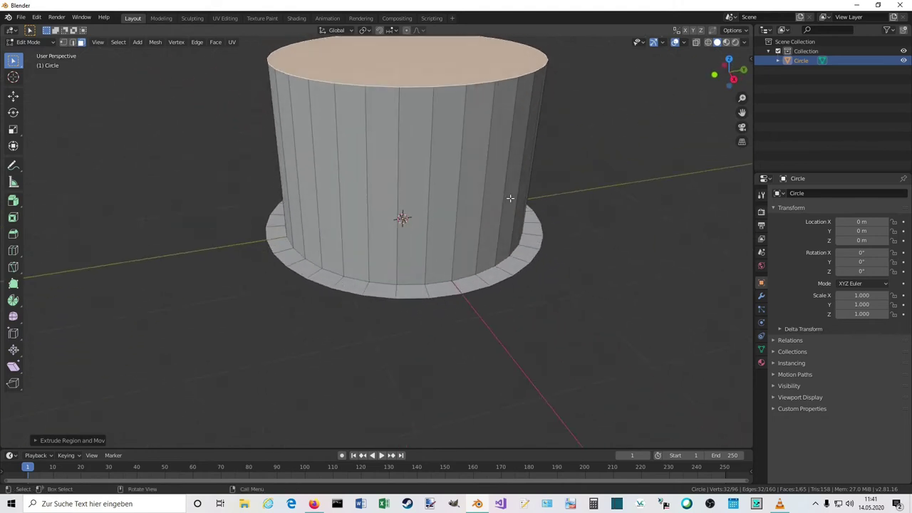
Step: Select five alternating side faces of the cylinder and try extruding them together as one region
click(349, 161)
shift+click(416, 163)
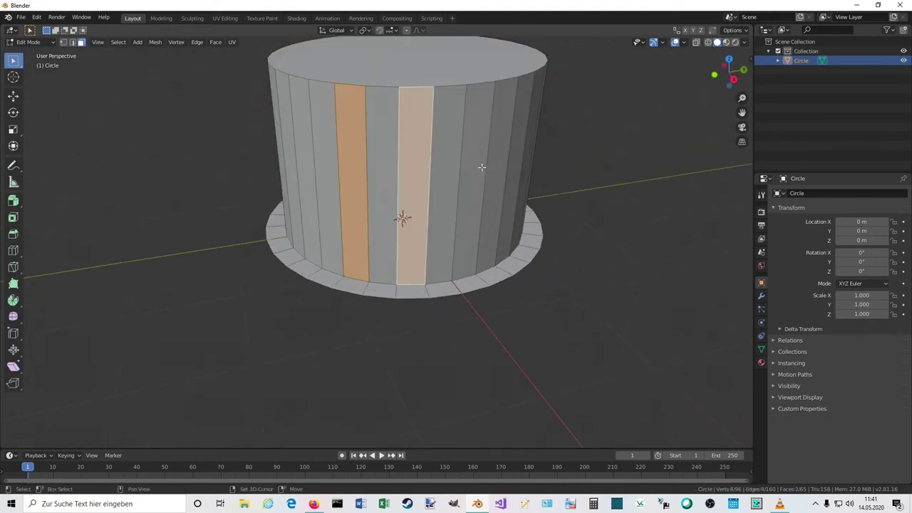
shift+click(476, 168)
shift+click(518, 158)
middle_drag(518, 158, 461, 269)
shift+click(485, 178)
key(e)
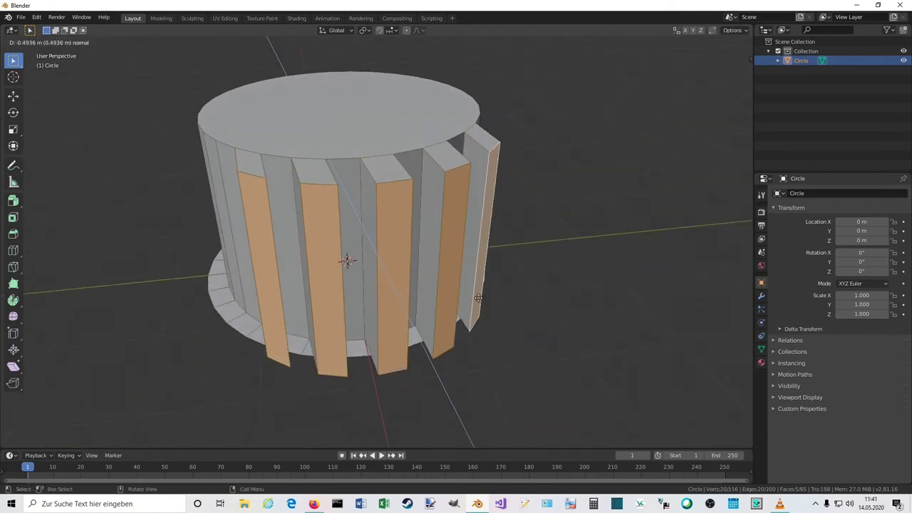
right_click(476, 301)
Step: Add four more alternating side faces around the cylinder to the selection
middle_drag(292, 265, 362, 263)
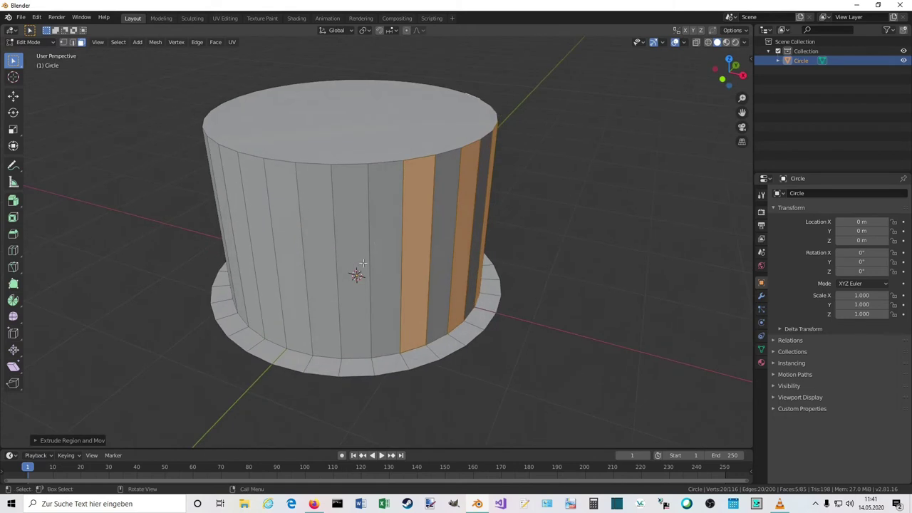
shift+click(356, 241)
shift+click(285, 240)
middle_drag(275, 257, 350, 260)
shift+click(371, 253)
shift+click(314, 244)
middle_drag(552, 271, 437, 303)
Step: Try the plain region extrusion on the nine alternating side faces twice, undoing each attempt
key(e)
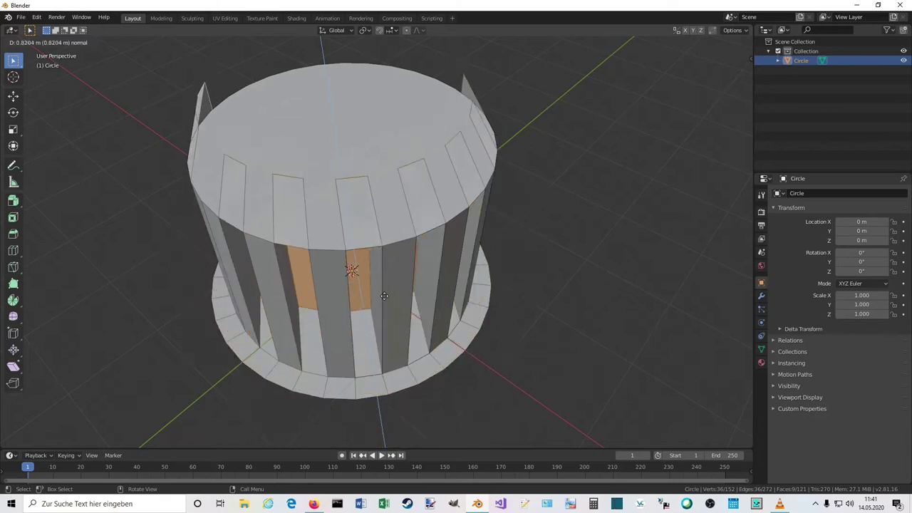
right_click(484, 340)
key(ctrl+z)
middle_drag(529, 316, 292, 317)
key(e)
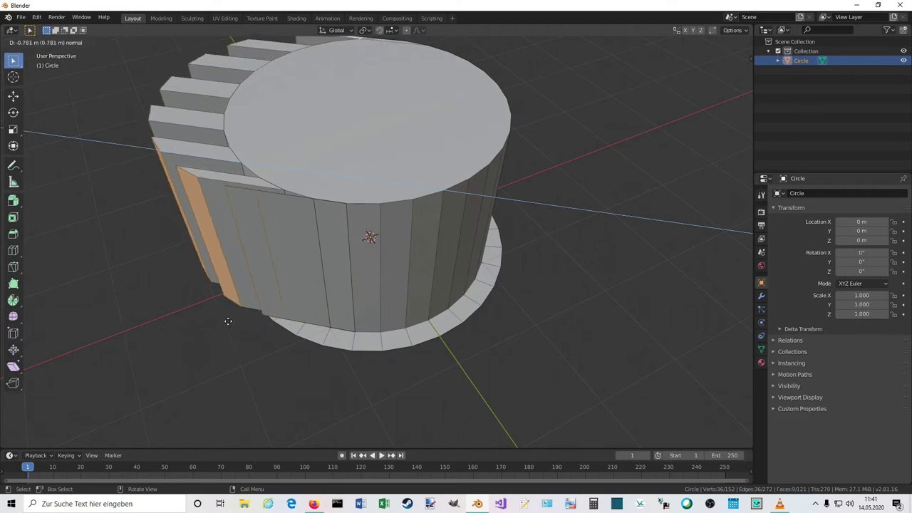
key(Escape)
key(ctrl+z)
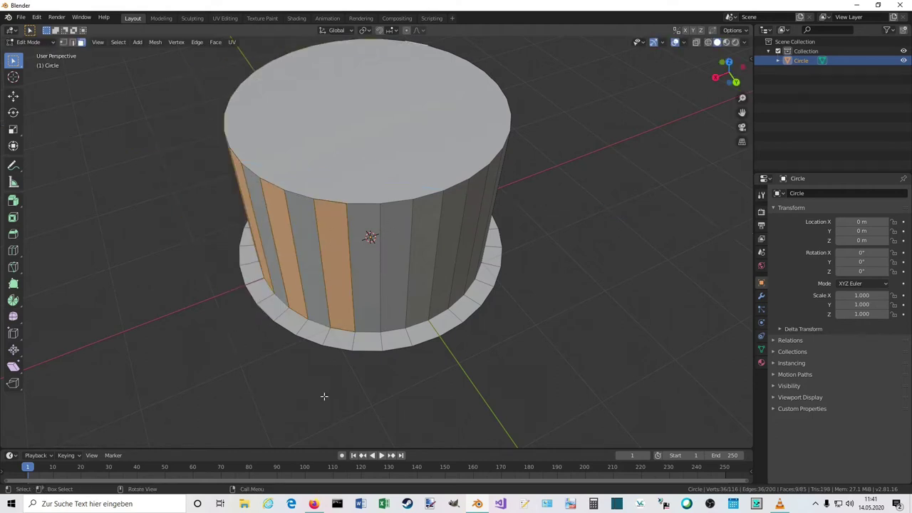
Step: Switch to the Extrude Along Normals tool, pull the selected side faces outward into separate fins, and undo that extrusion
middle_drag(292, 335, 318, 342)
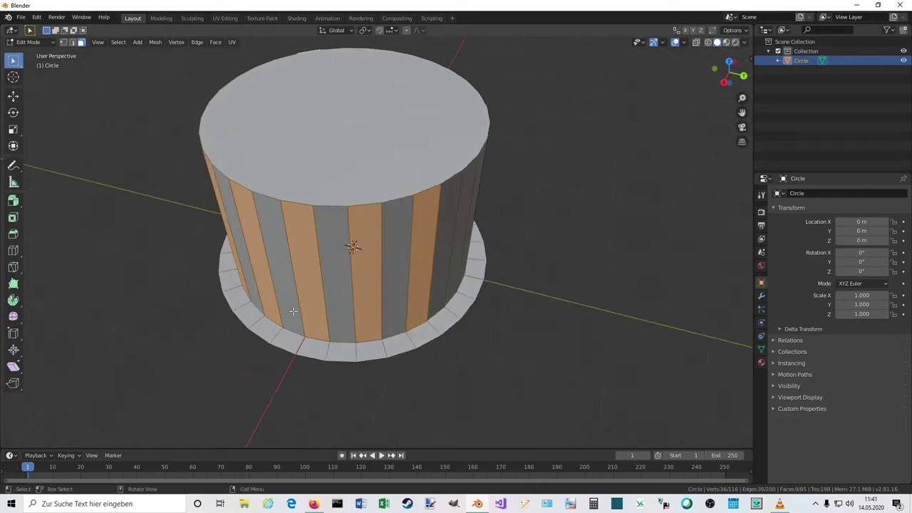
middle_drag(246, 344, 362, 313)
key(shift+space)
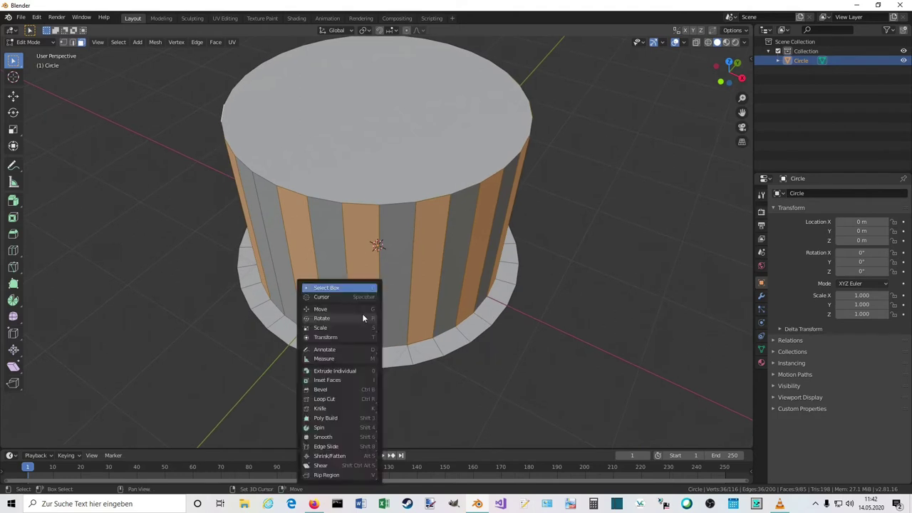
click(362, 314)
key(shift+space)
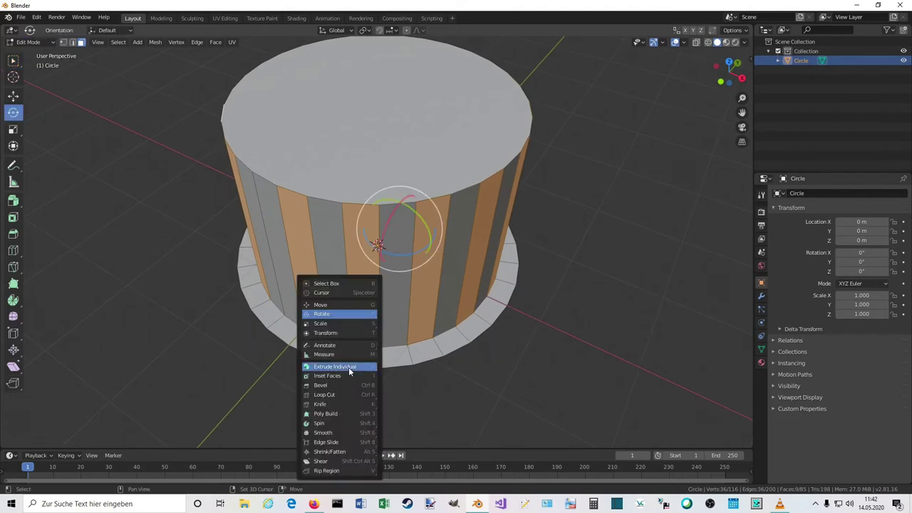
mouse_move(349, 366)
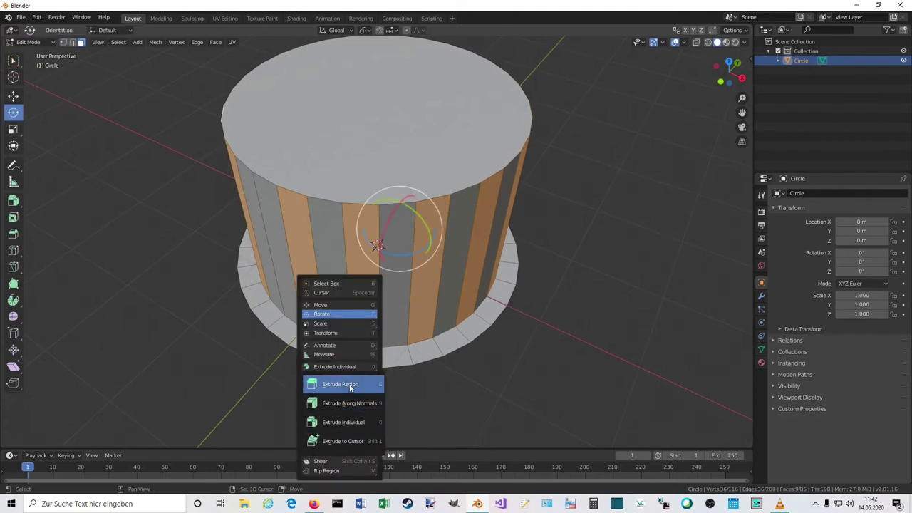
click(340, 401)
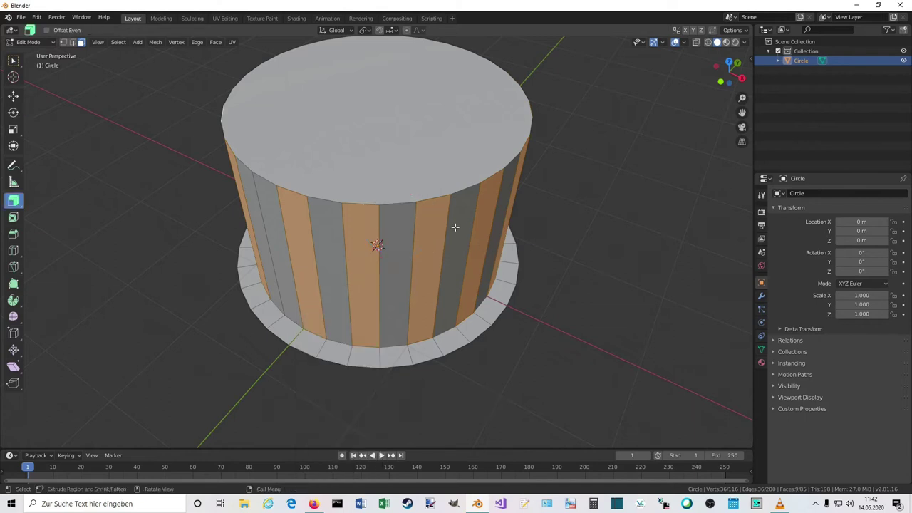
middle_drag(452, 249, 444, 294)
scroll(431, 262, down, 1)
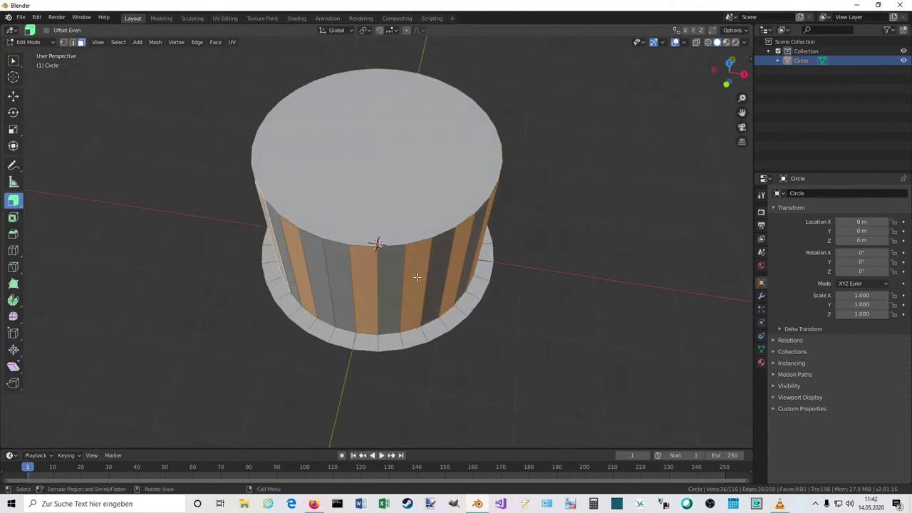
drag(417, 277, 427, 304)
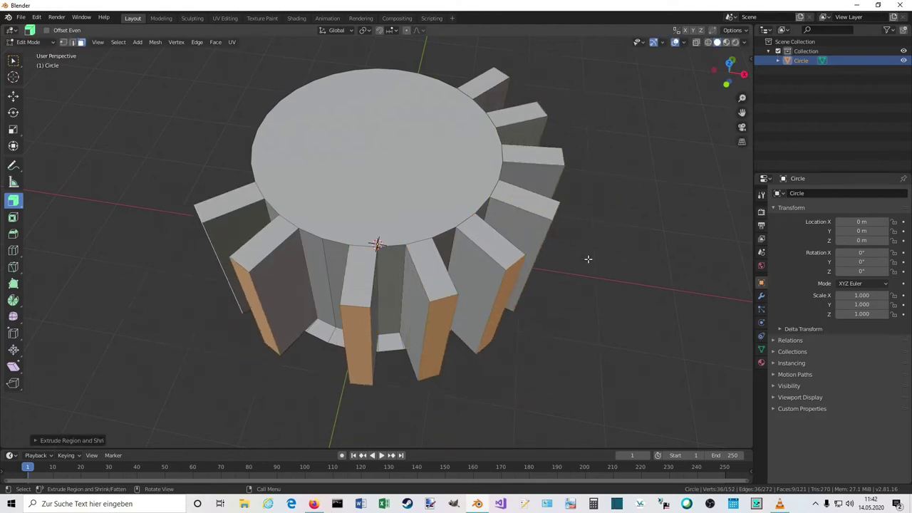
key(ctrl+z)
Step: Try the plain region extrusion on the alternating faces again for comparison, and undo it
key(e)
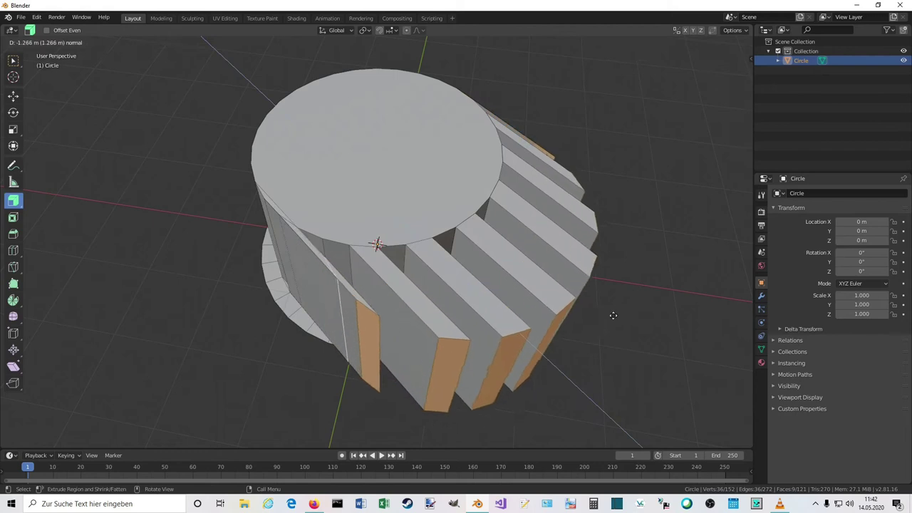
key(Escape)
key(ctrl+z)
Step: Set the pivot point to Individual Origins and extrude the selected side faces outward along their normals into long fins
middle_drag(569, 311, 512, 290)
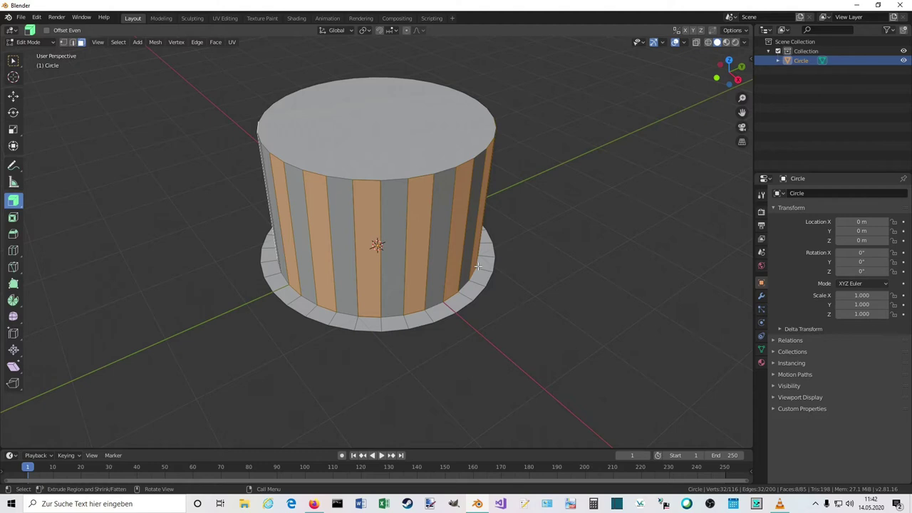
key(period)
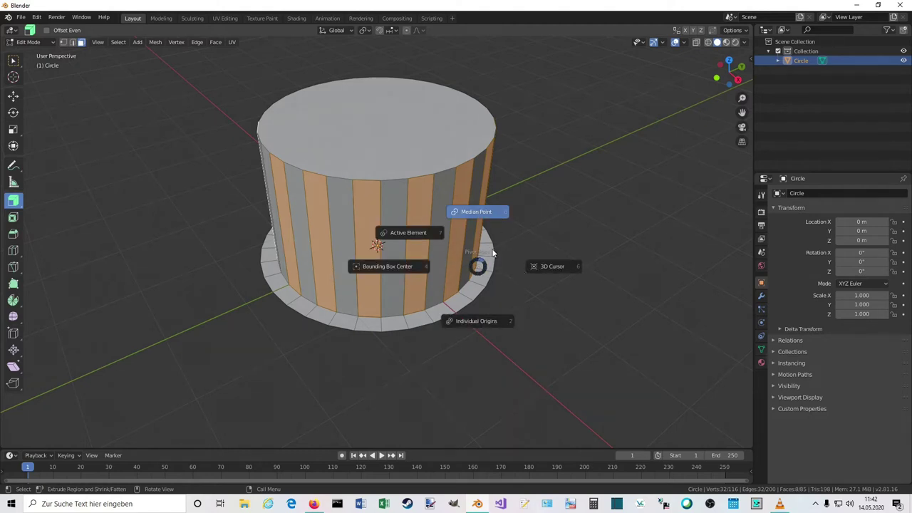
click(479, 325)
drag(457, 228, 443, 111)
middle_drag(443, 111, 543, 252)
Step: Switch back to the teapot project and restart the countdown timer
key(alt+Tab)
key(Tab)
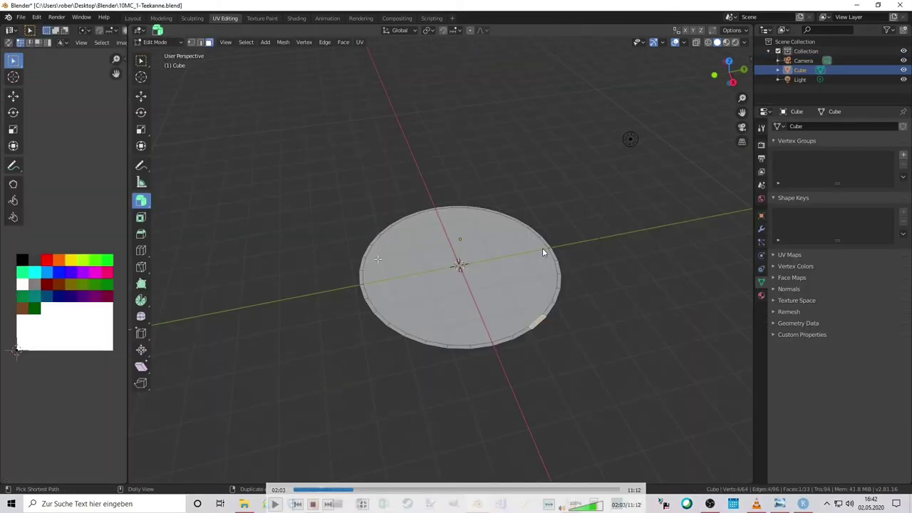
key(alt+Tab)
key(Tab)
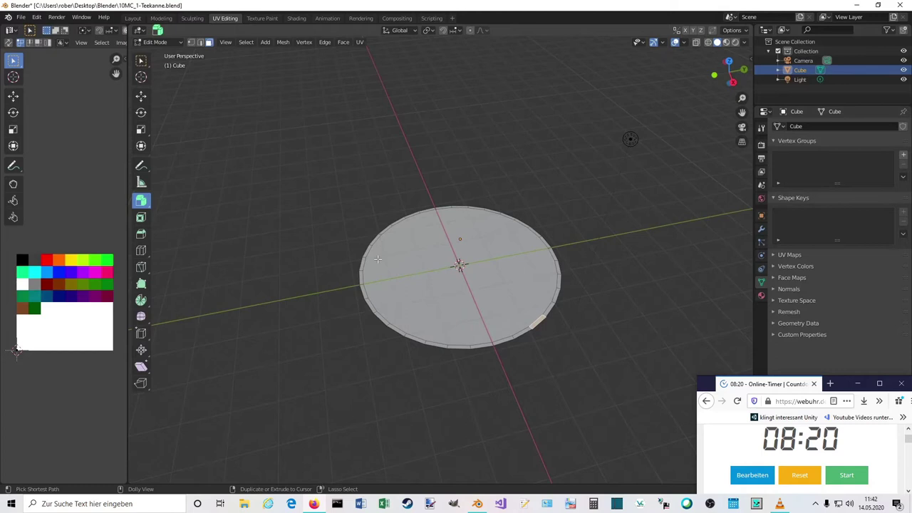
click(848, 475)
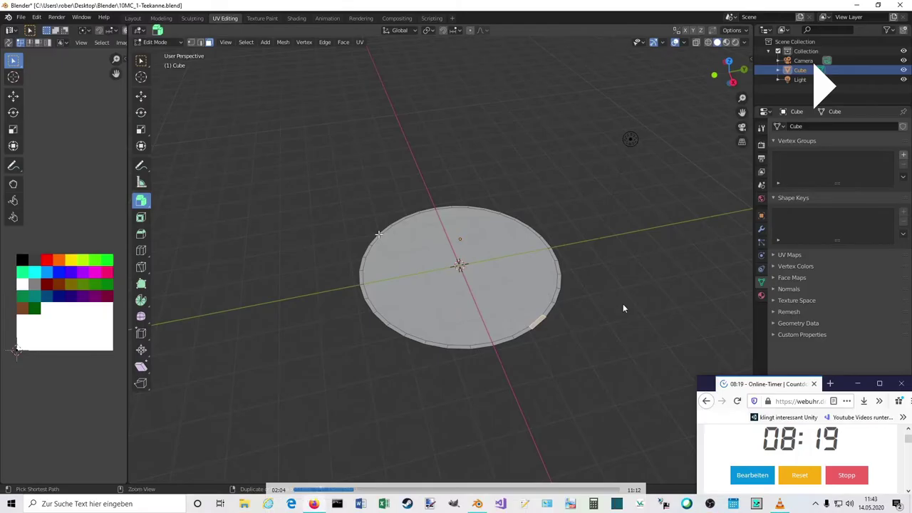
Step: Select the inner face of the teapot's base disc and hide it, leaving only the rim ring
key(a)
key(alt+a)
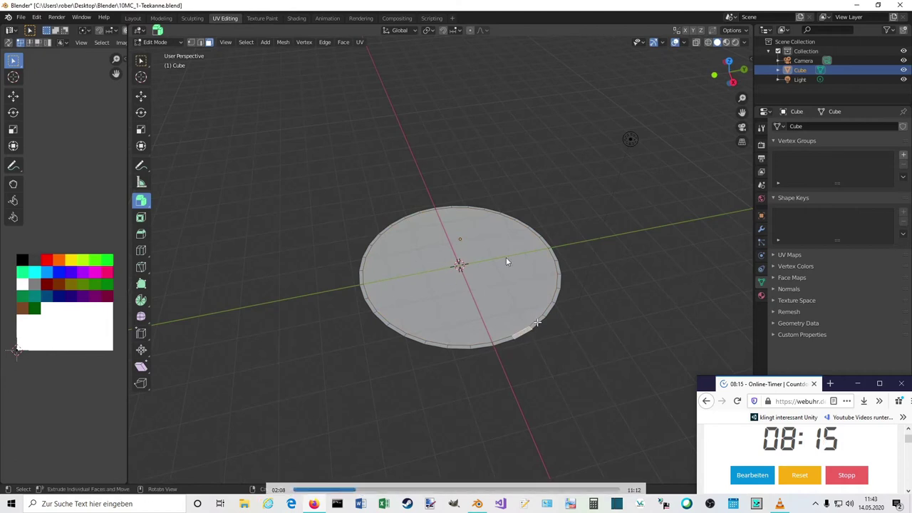
key(a)
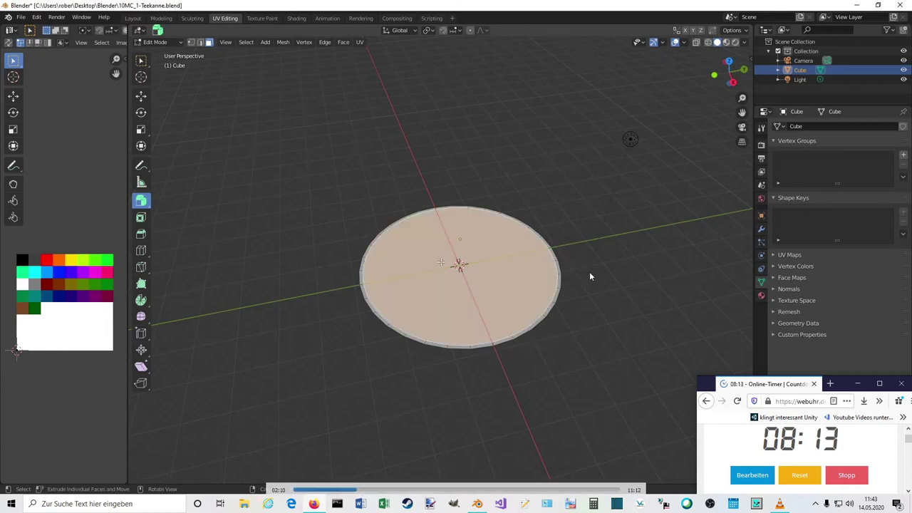
click(589, 271)
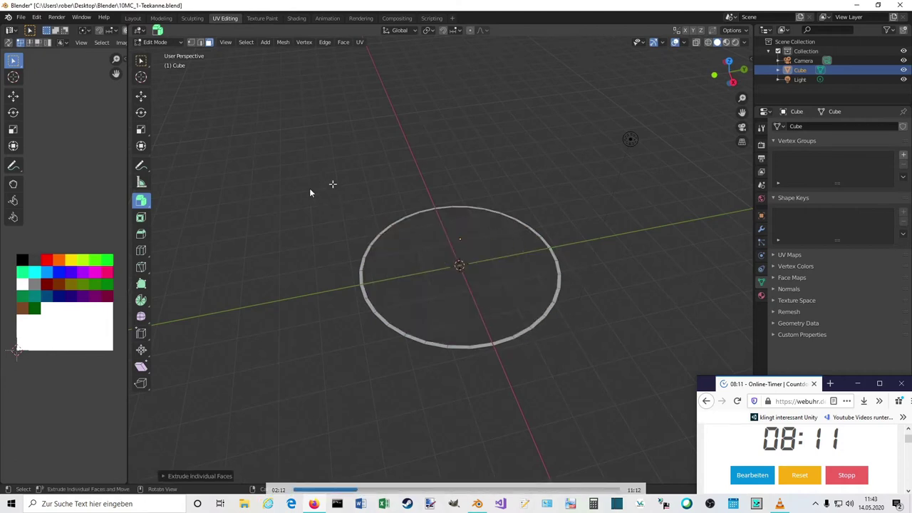
Step: Select the whole rim ring with Select Box, unhide the inner disc face, and remove that face from the selection
click(143, 66)
drag(316, 166, 574, 372)
key(alt+h)
middle_drag(569, 328, 589, 312)
shift+click(469, 291)
middle_drag(492, 276, 570, 325)
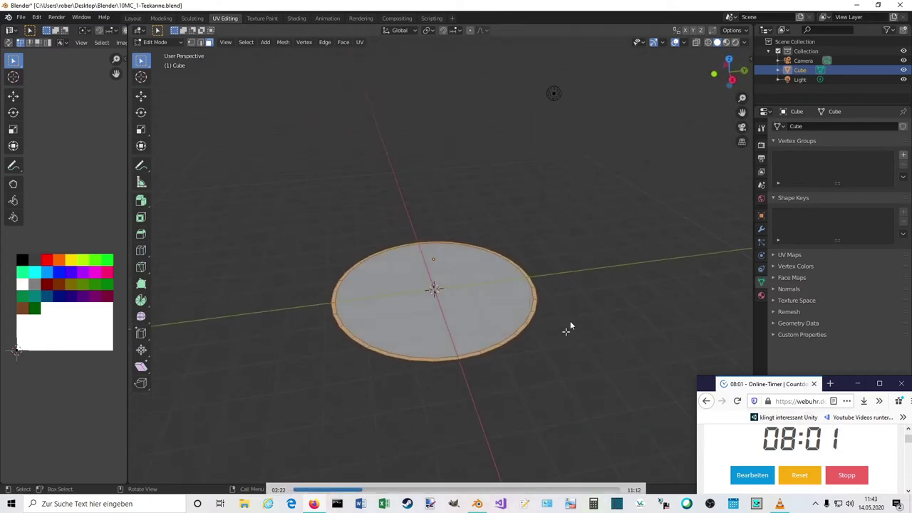
Step: Extrude the rim ring upward and scale its top outward to form a flared, shallow bowl wall
key(e)
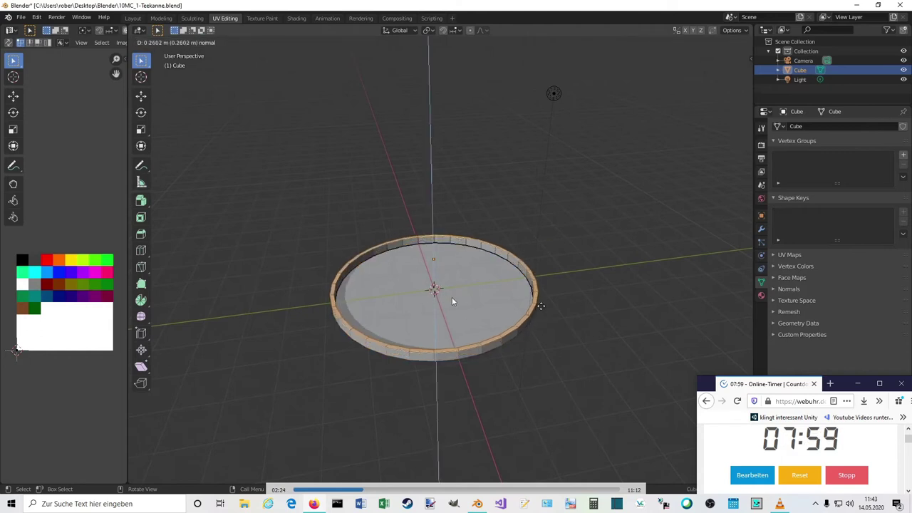
click(542, 297)
key(s)
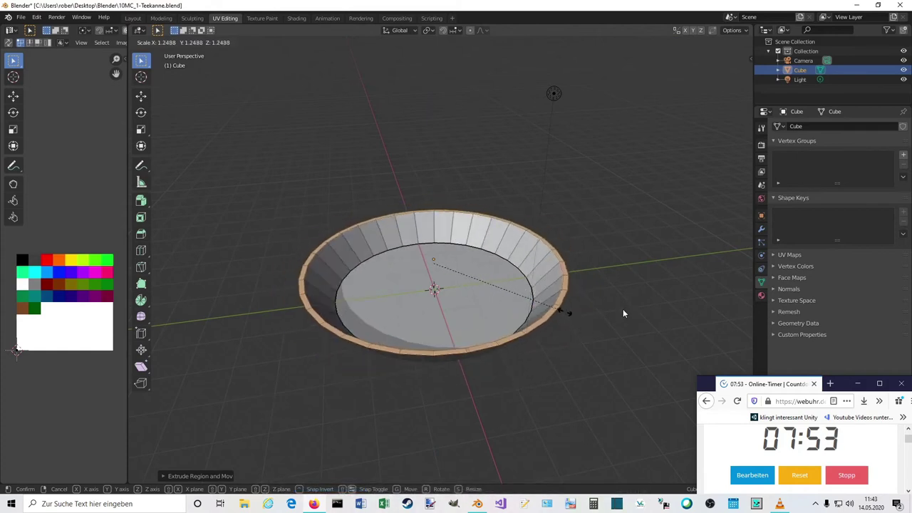
click(561, 261)
middle_drag(467, 289, 526, 302)
click(582, 320)
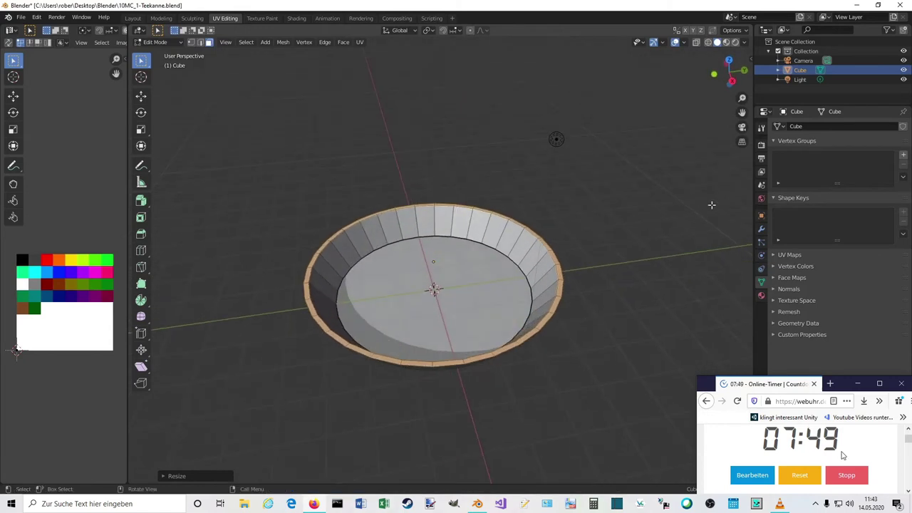
Step: Leave Edit Mode and delete the Light and Camera objects from the scene
key(Tab)
click(797, 80)
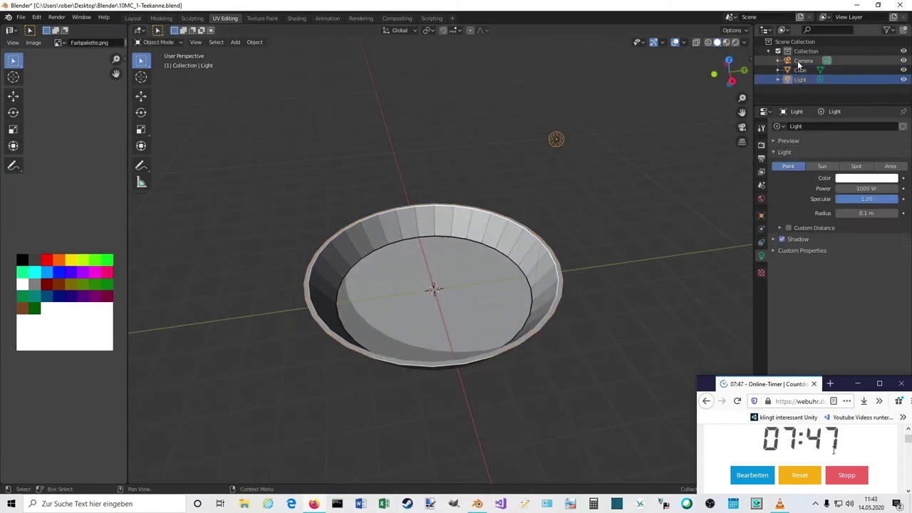
key(Delete)
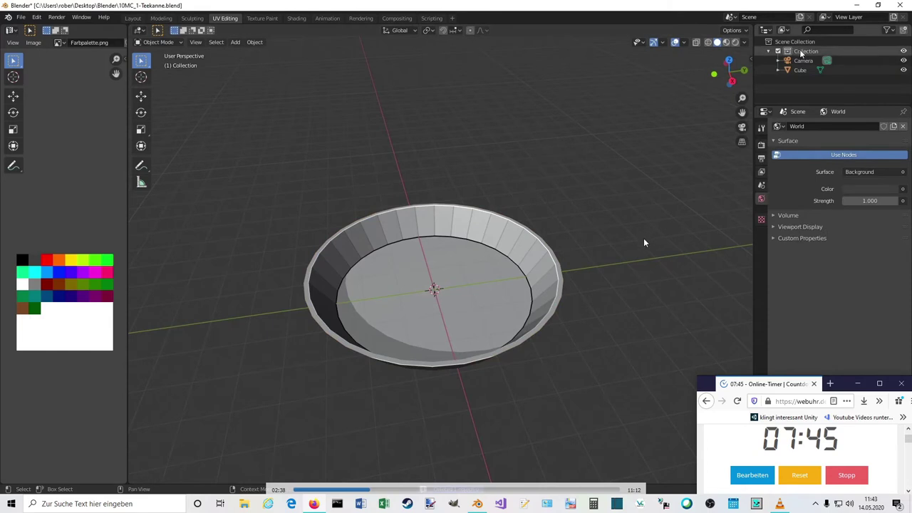
click(801, 62)
key(Delete)
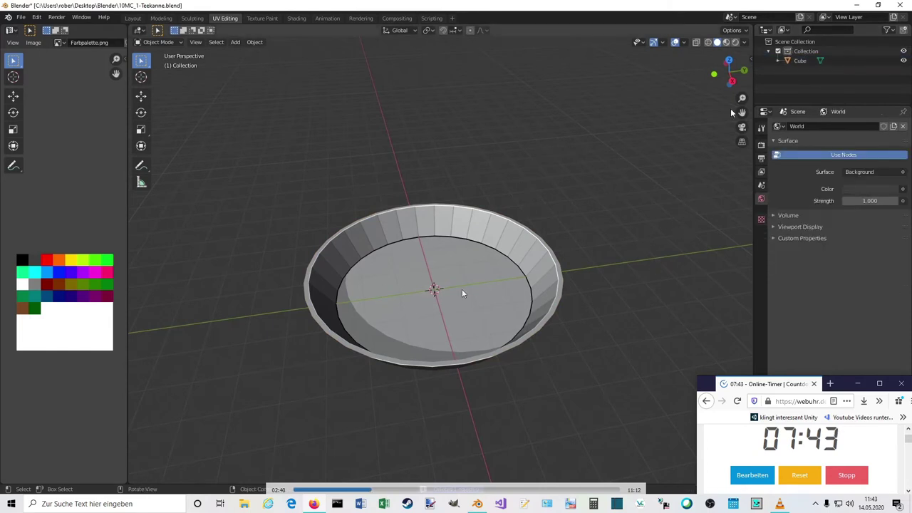
Step: Edit the Cube mesh again, extruding the bowl's top ring upward and scaling it slightly outward for a second wall section
click(801, 63)
key(Tab)
middle_drag(604, 167, 602, 142)
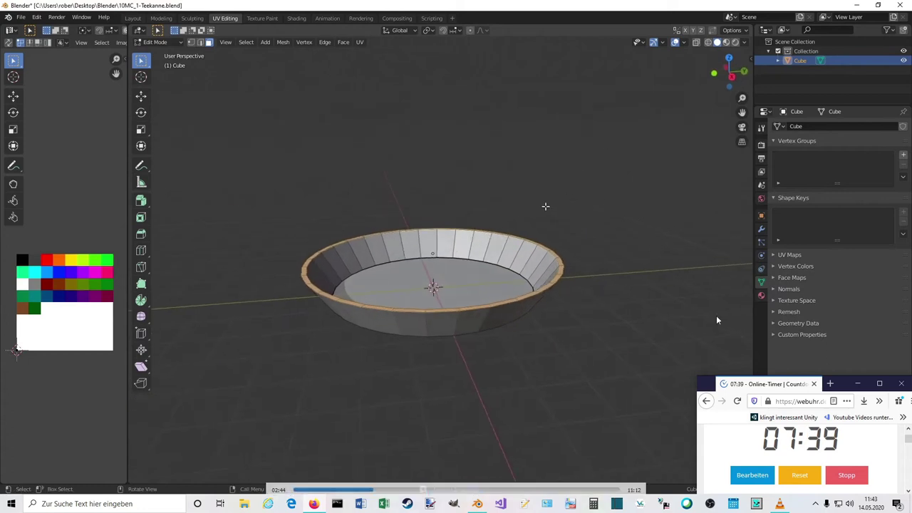
key(e)
click(559, 193)
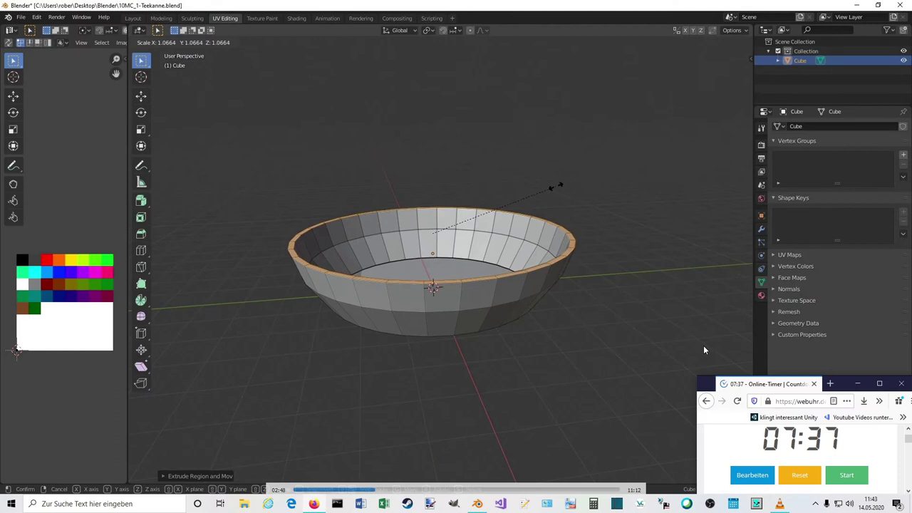
Step: Switch to the demonstration scene with the finned cylinder
key(alt+Tab)
key(alt+Tab)
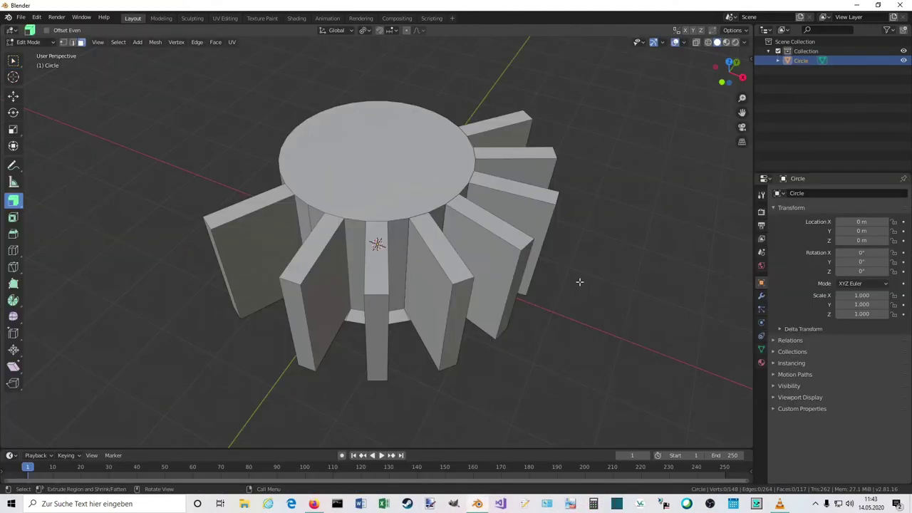
Step: Undo the fin extrusions and the cylinder extrusion, returning the demonstration mesh to a flat disc with its outer ring of faces
key(ctrl+z)
key(ctrl+z)
key(ctrl+z)
key(ctrl+z)
key(ctrl+z)
key(ctrl+z)
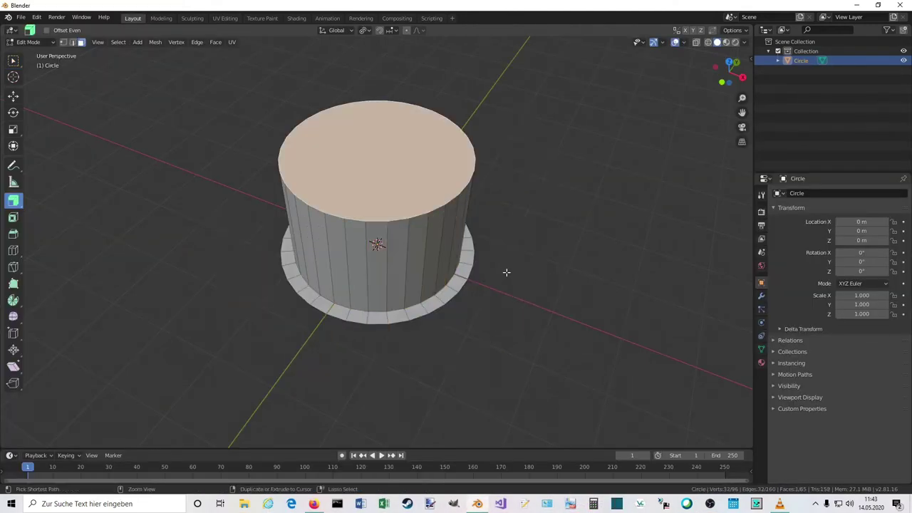
key(ctrl+z)
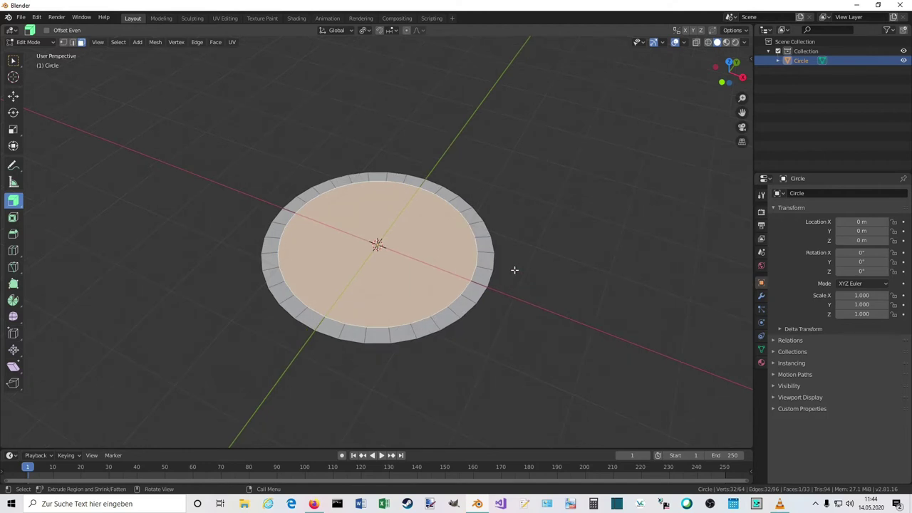
Step: Extrude the disc's outer face loop upward and scale its top outward to demonstrate a flared bowl wall
click(534, 283)
scroll(534, 287, up, 1)
middle_drag(534, 287, 498, 271)
scroll(510, 280, up, 2)
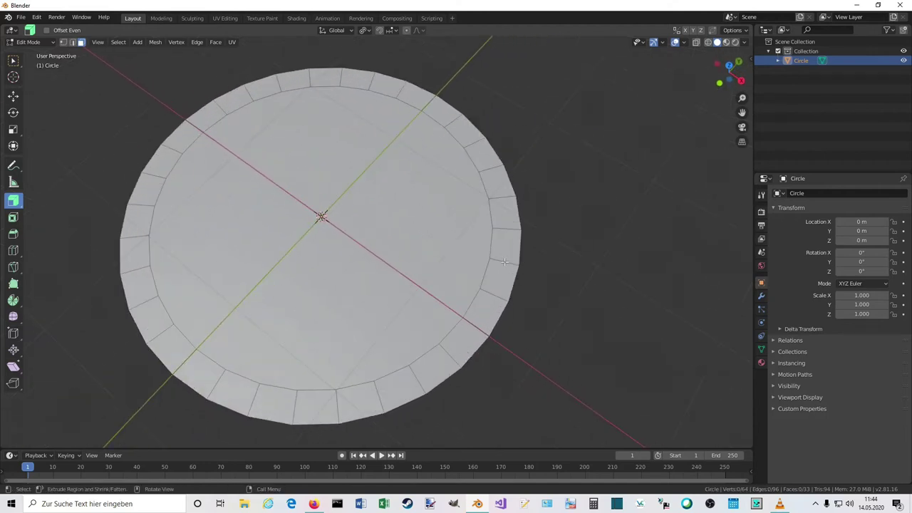
scroll(506, 263, up, 2)
click(572, 272)
click(582, 273)
alt+click(567, 256)
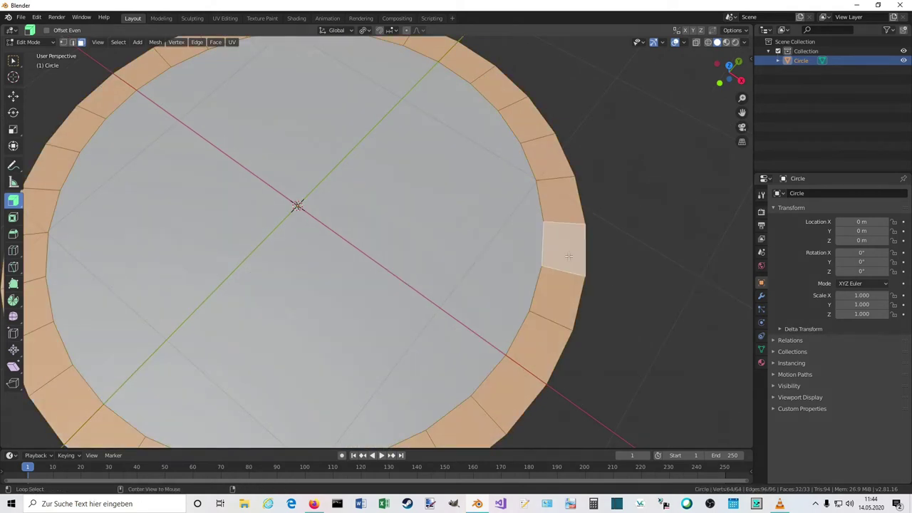
scroll(626, 284, down, 2)
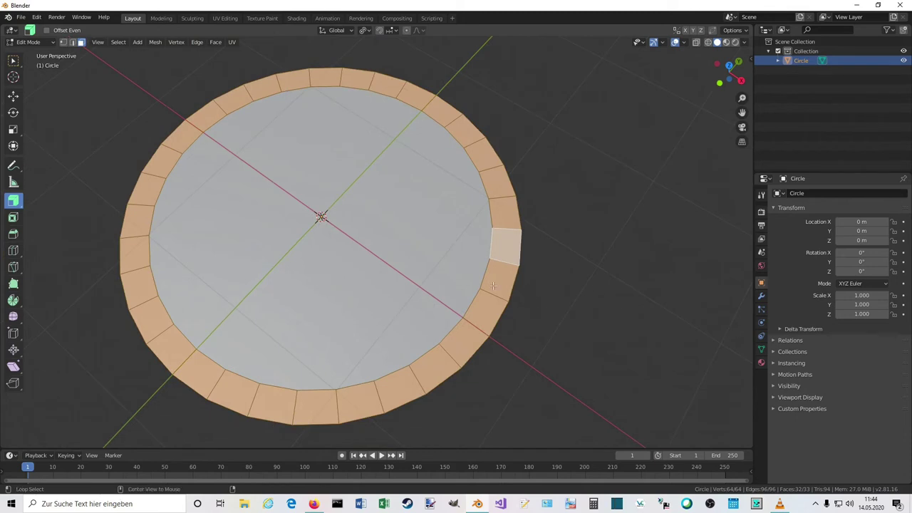
middle_drag(596, 311, 508, 288)
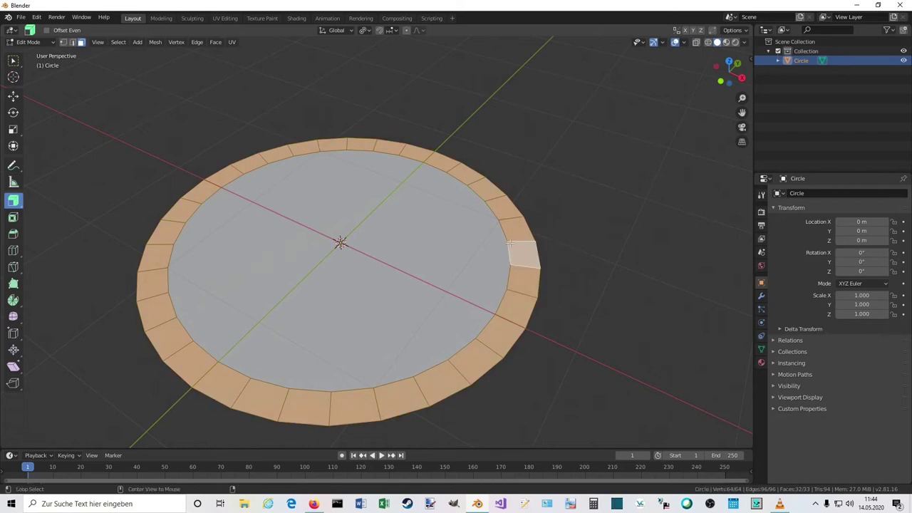
mouse_move(565, 306)
middle_down()
mouse_move(555, 285)
mouse_move(549, 311)
middle_up()
key(e)
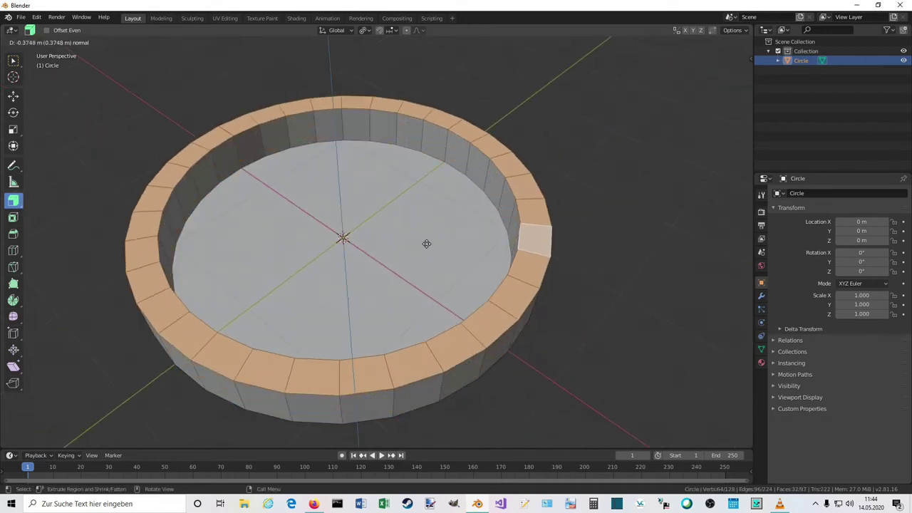
click(399, 187)
scroll(399, 189, down, 2)
key(s)
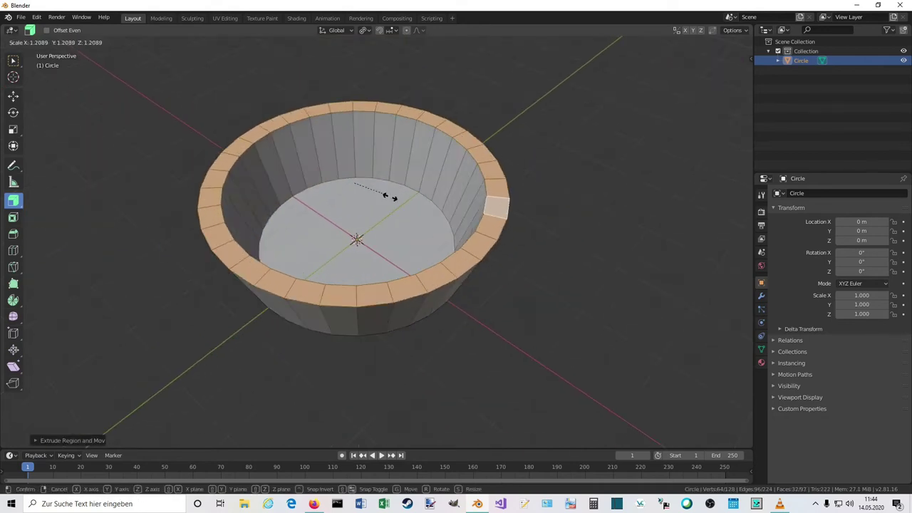
Step: Switch back to the teapot recording and restart both its playback and the countdown timer
key(alt+Tab)
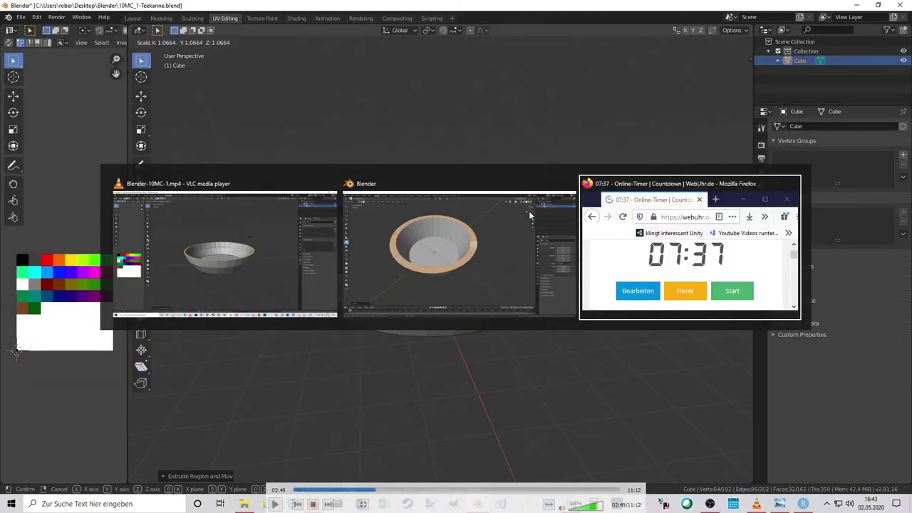
key(alt+Tab)
key(space)
key(alt+Tab)
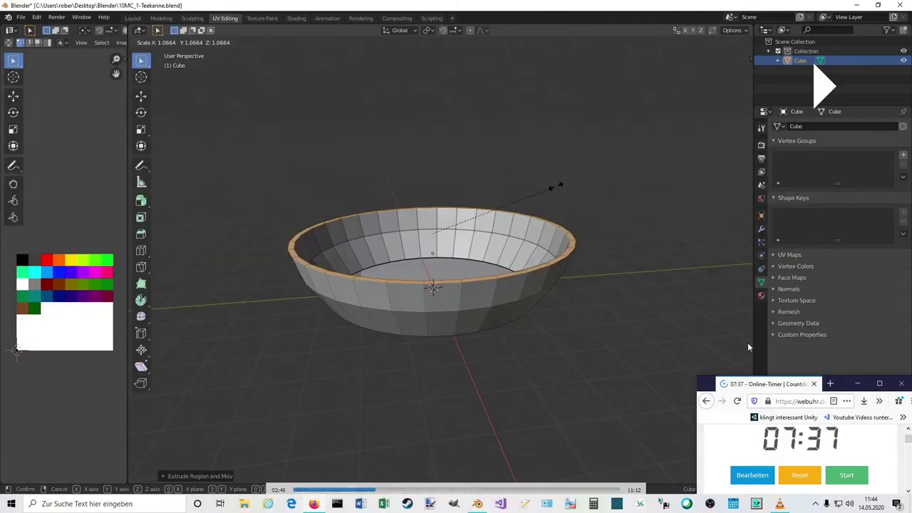
click(844, 472)
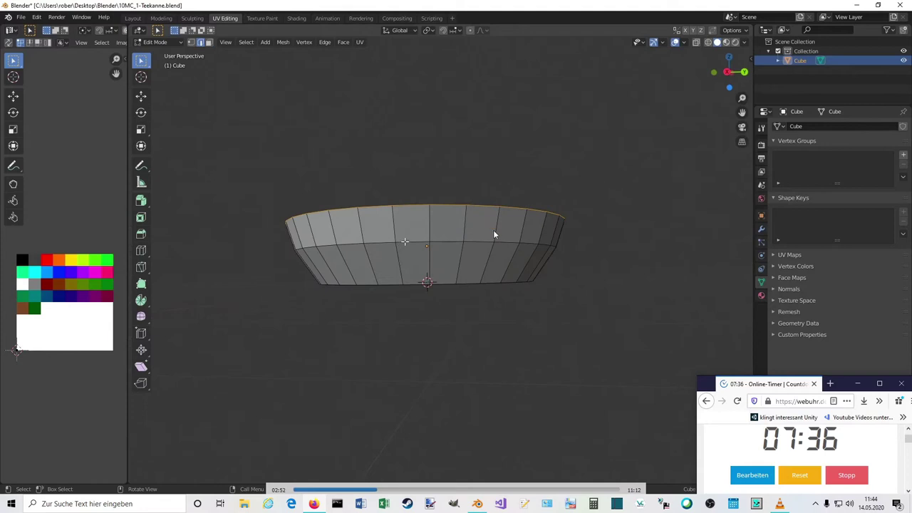
Step: Select the middle edge loop around the bowl's wall, including its hidden edges, and raise it slightly along the Z axis
mouse_move(533, 203)
middle_down()
mouse_move(525, 258)
mouse_move(570, 260)
mouse_move(539, 289)
mouse_move(548, 253)
mouse_move(507, 284)
middle_up()
key(alt+z)
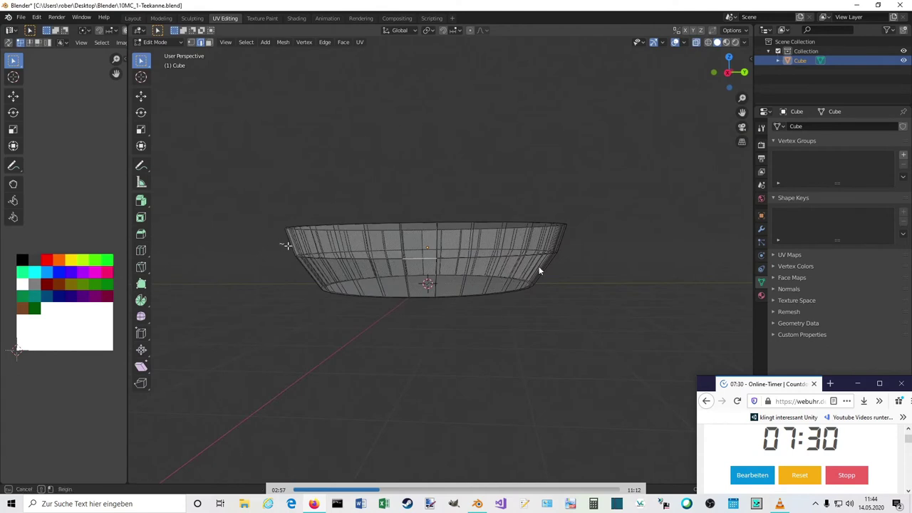
drag(558, 263, 577, 264)
middle_drag(619, 240, 613, 245)
key(alt+z)
middle_drag(474, 277, 446, 267)
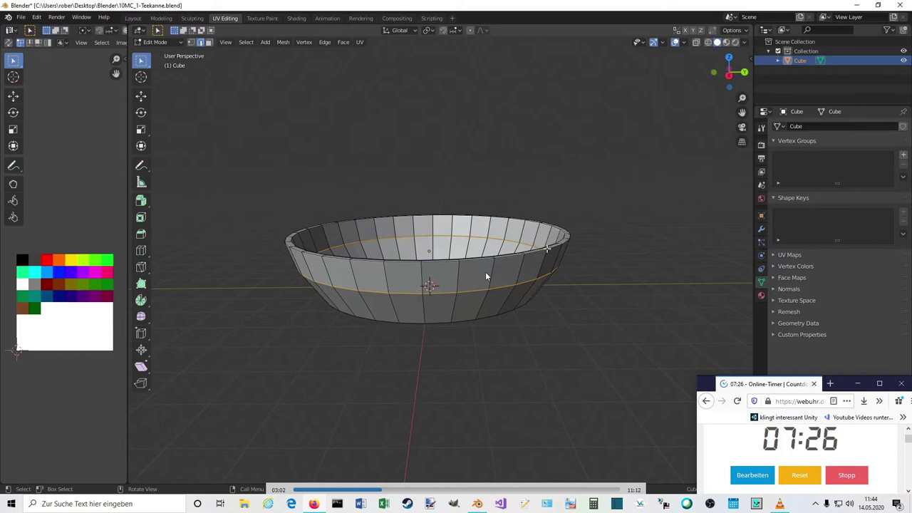
scroll(486, 272, down, 2)
key(g)
key(z)
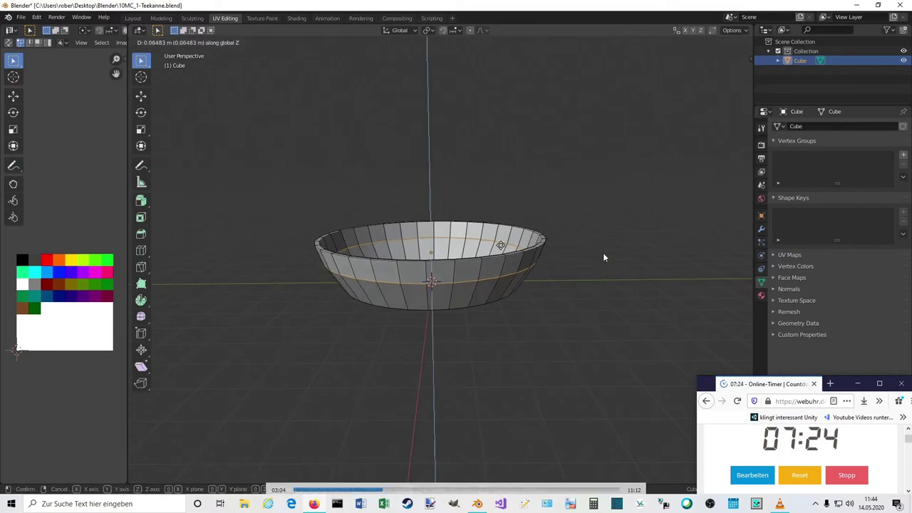
click(591, 215)
middle_drag(589, 220, 537, 270)
key(g)
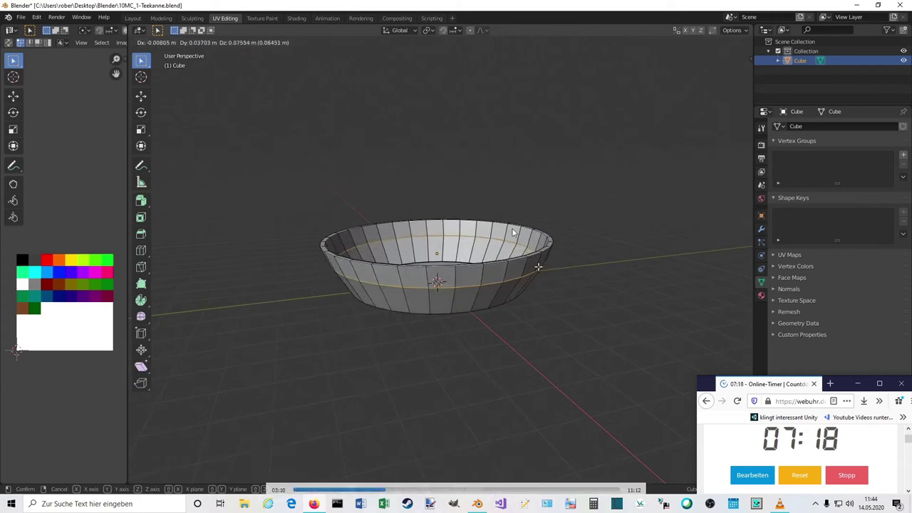
click(537, 267)
Step: Select the whole upper wall section of the bowl and raise it about 0.22 m along the Z axis
middle_drag(543, 270, 596, 261)
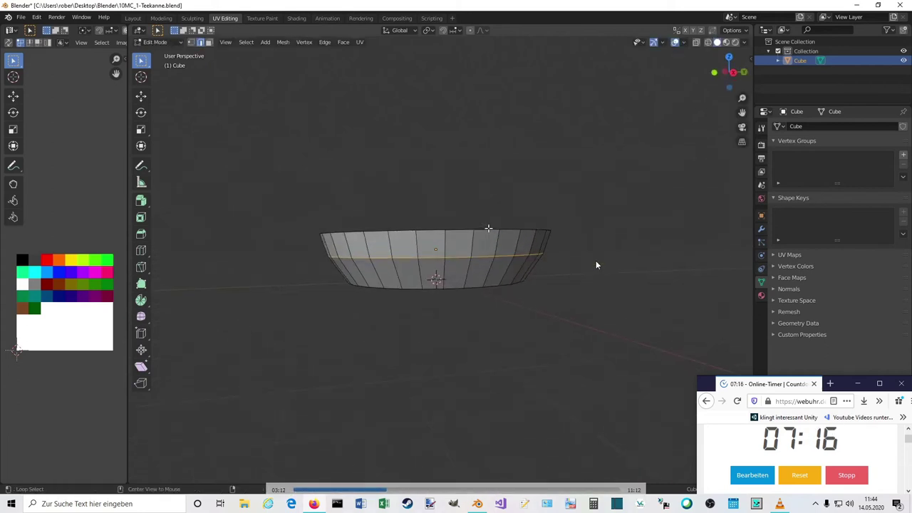
key(alt+z)
drag(309, 179, 596, 263)
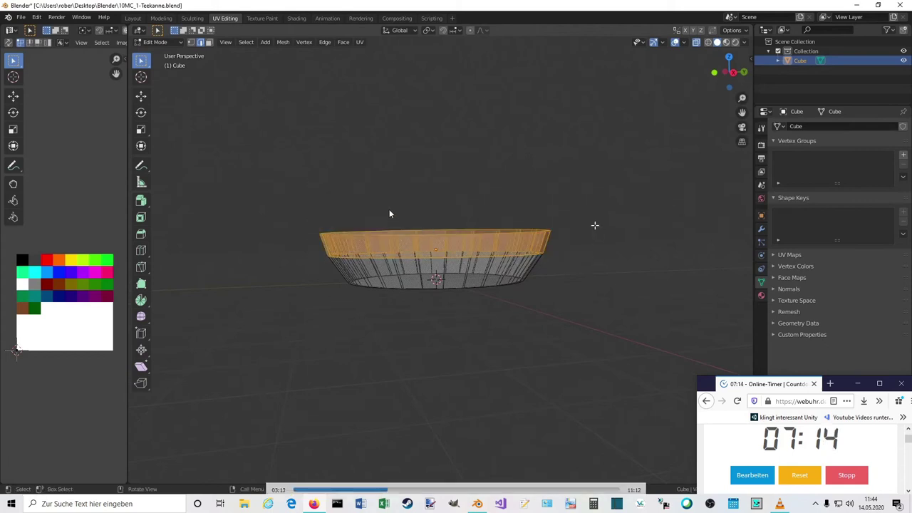
key(alt+z)
key(g)
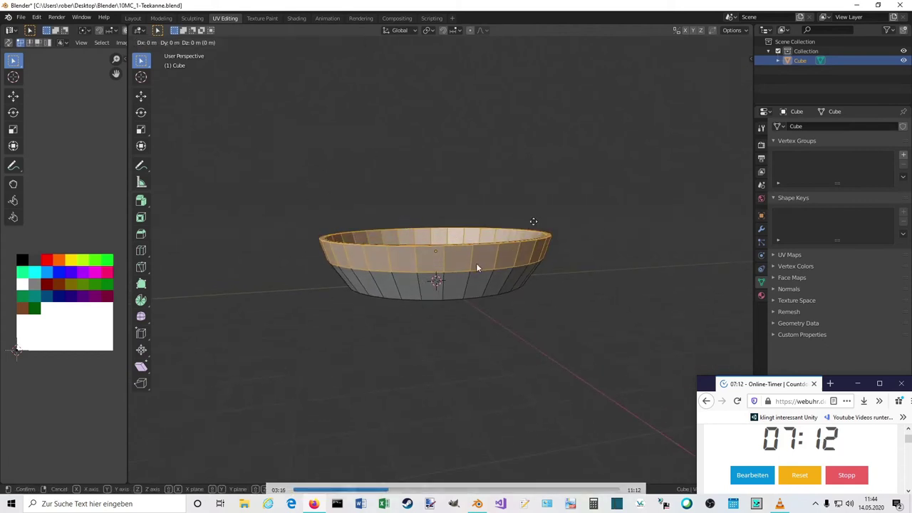
key(z)
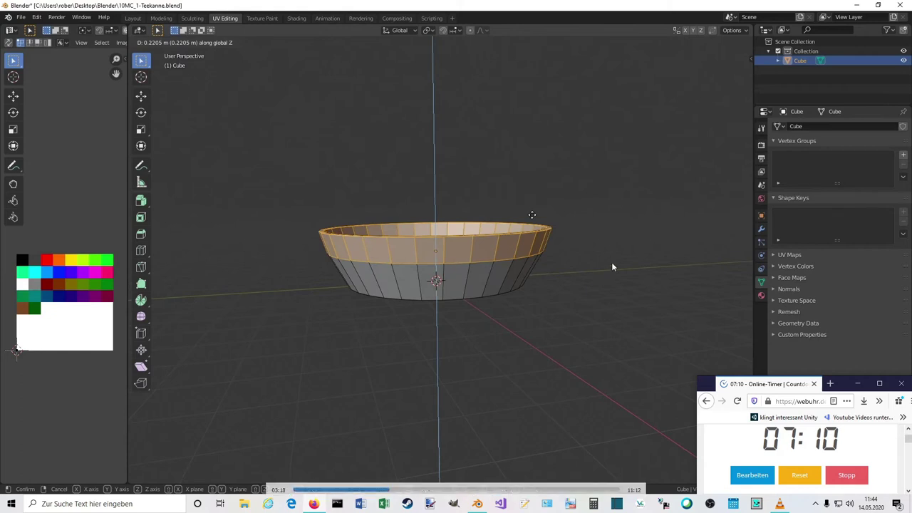
click(531, 214)
Step: Select only the bowl's top rim ring and raise it about 0.11 m along the Z axis
middle_drag(532, 215, 623, 238)
click(600, 267)
key(alt+z)
drag(283, 186, 584, 235)
middle_drag(584, 230, 548, 242)
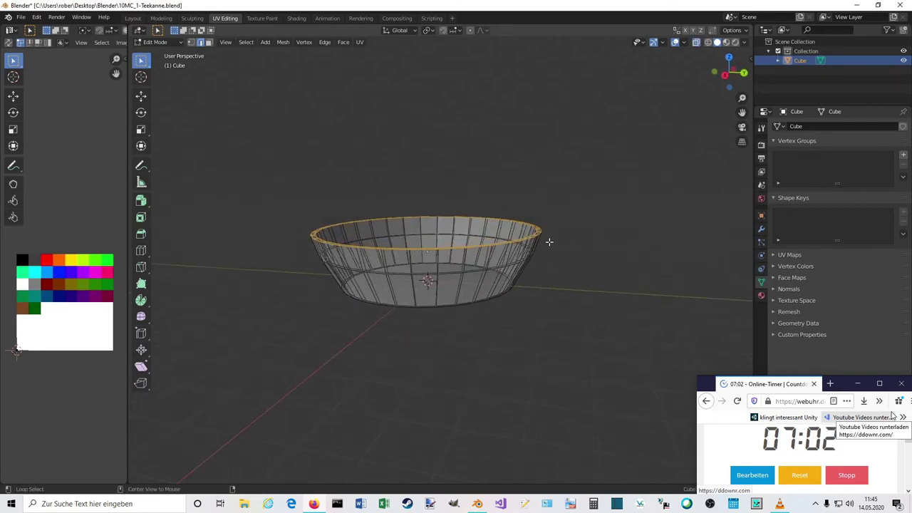
key(alt+z)
key(g)
key(z)
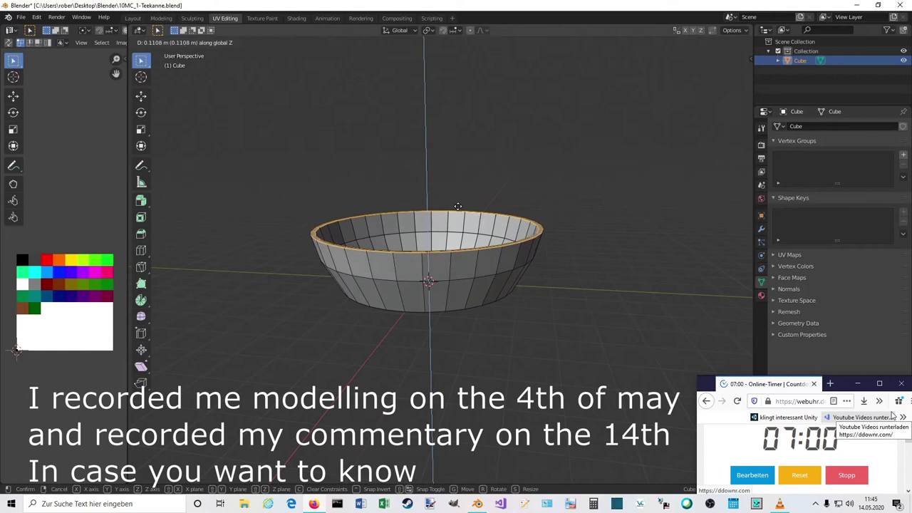
click(458, 206)
Step: Extrude the bowl's rim ring upward by about 0.14 m
middle_drag(586, 212, 569, 228)
key(ctrl+z)
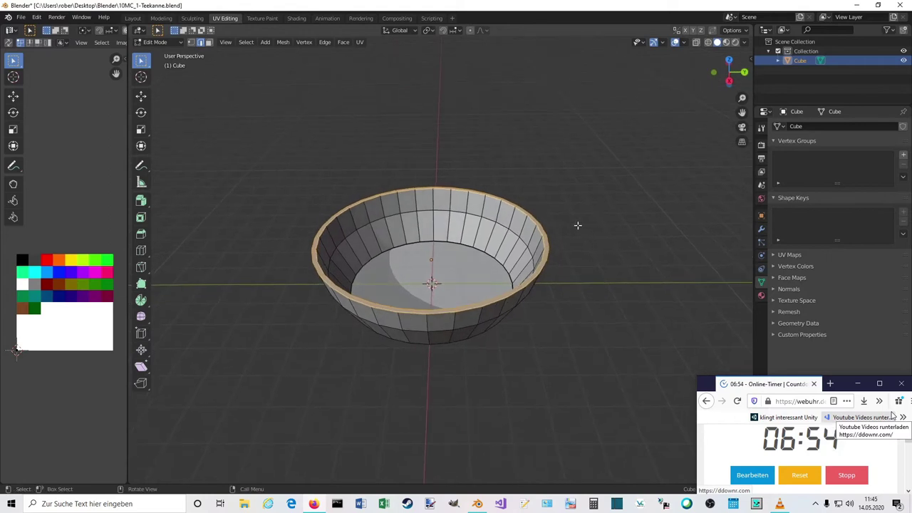
key(e)
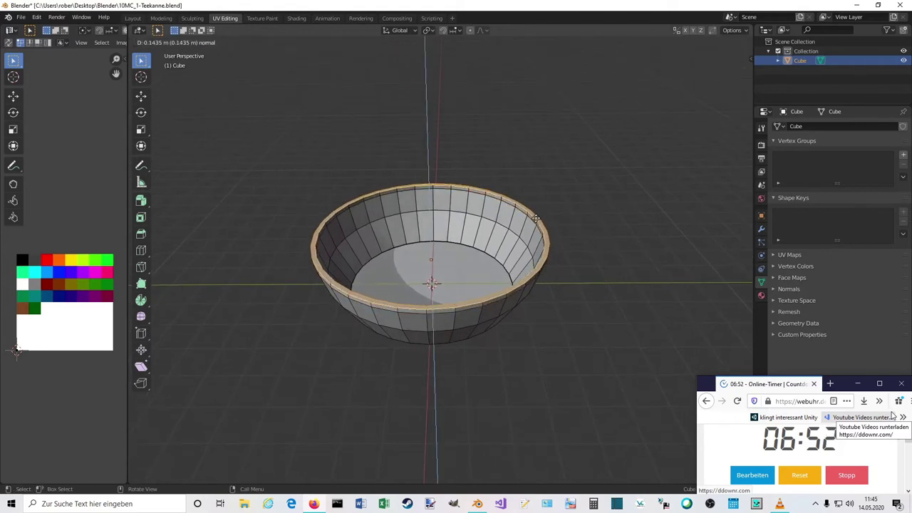
click(534, 217)
middle_drag(534, 217, 531, 256)
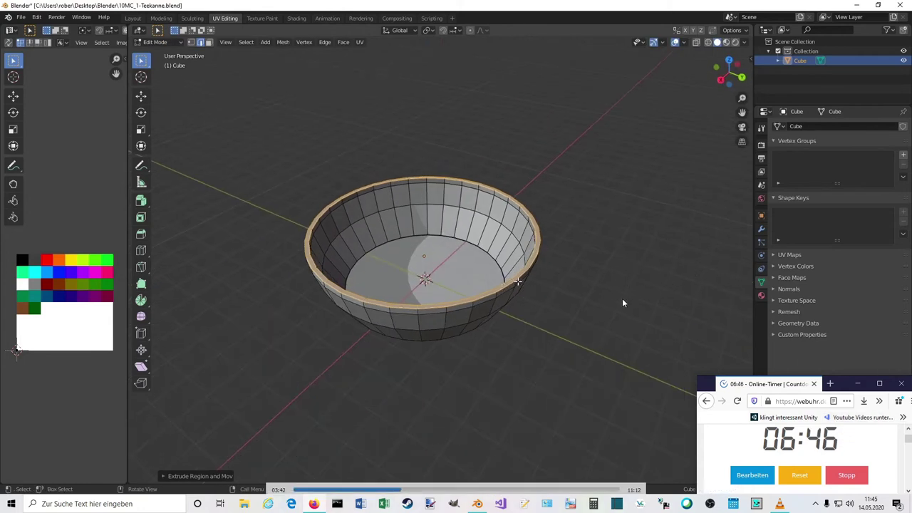
Step: Try to extrude two adjacent faces on one side of the bowl's rim outward
click(527, 266)
key(3)
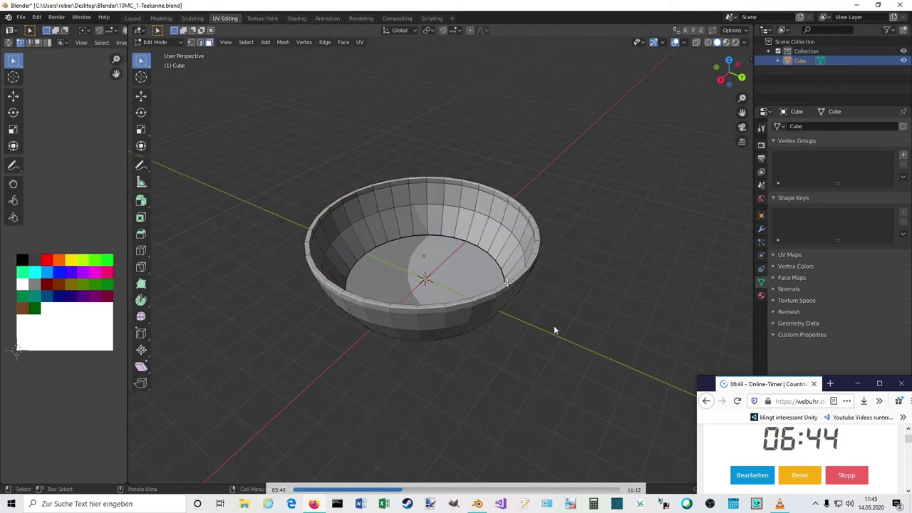
click(509, 282)
shift+click(519, 275)
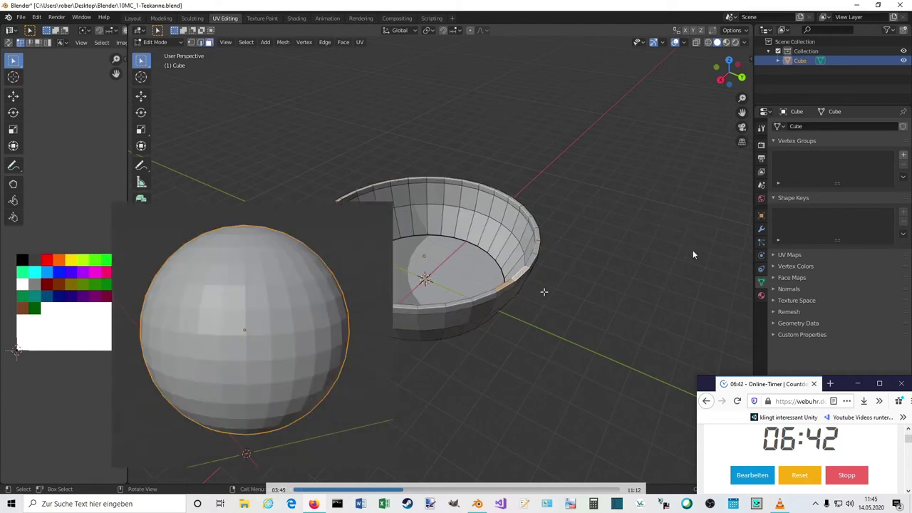
key(e)
click(557, 289)
mouse_move(558, 292)
middle_down()
mouse_move(574, 297)
mouse_move(573, 286)
middle_up()
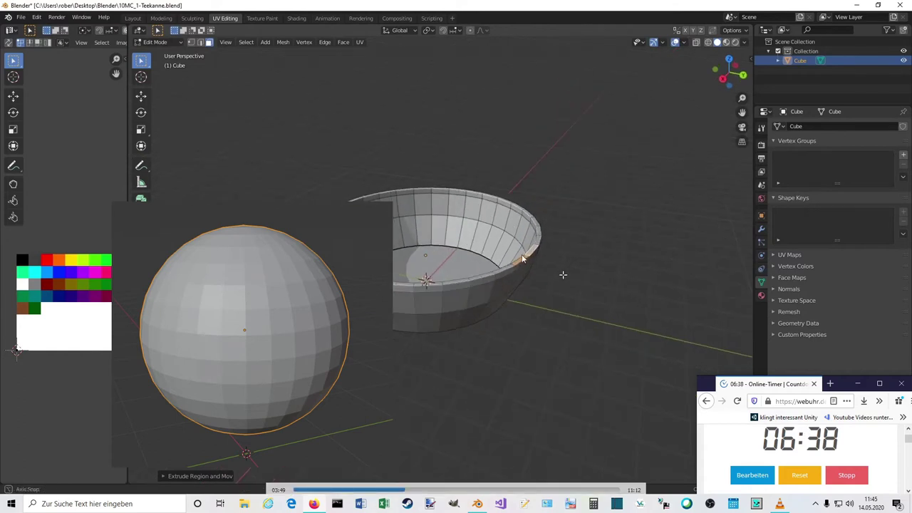
key(g)
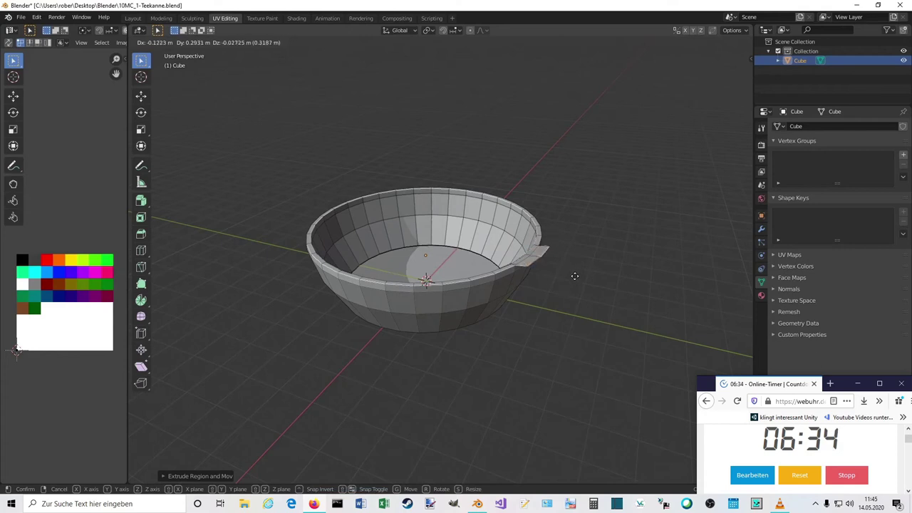
key(Escape)
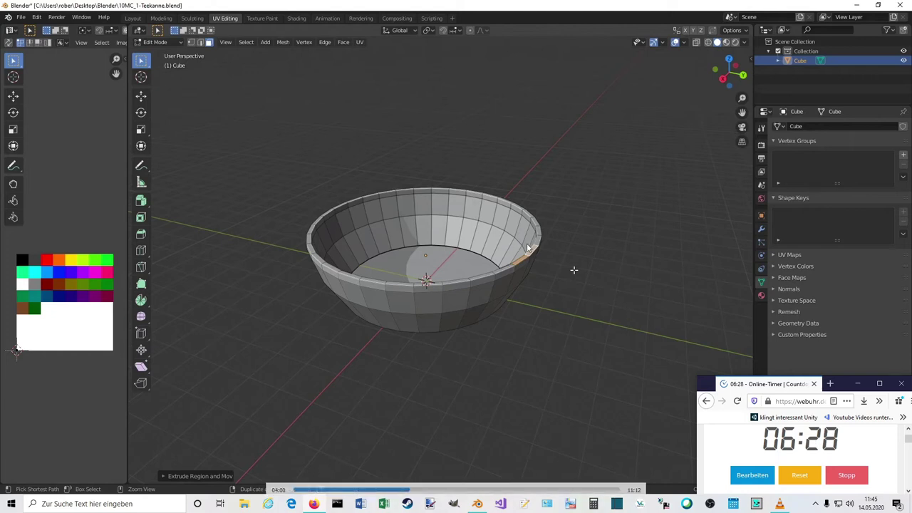
middle_drag(547, 226, 583, 270)
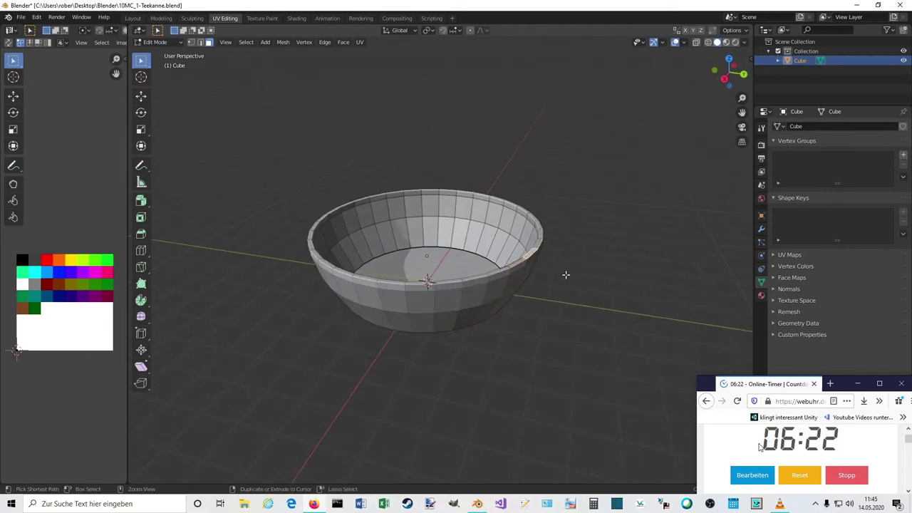
Step: Return to edge selection, extrude the rim ring upward into taller wall sections, and scale the top ring inward
key(2)
middle_drag(565, 274, 401, 199)
key(e)
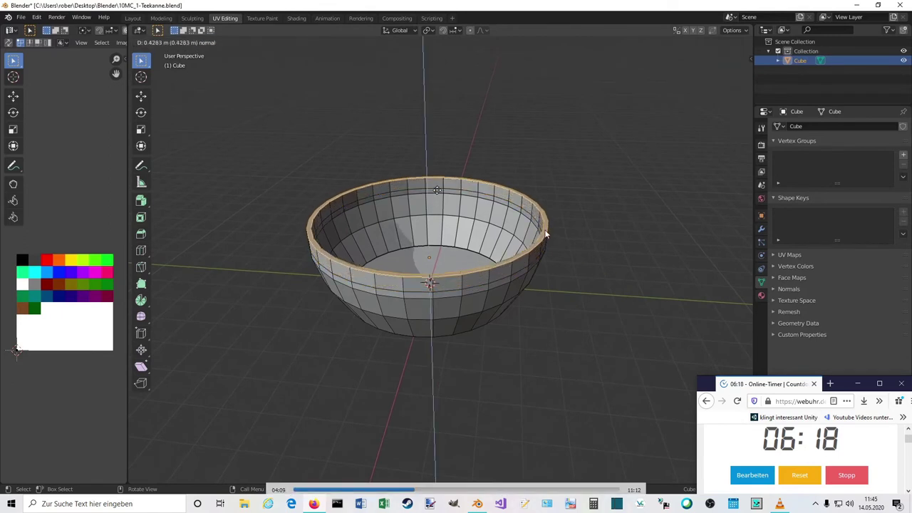
click(436, 183)
middle_drag(436, 184, 458, 174)
key(s)
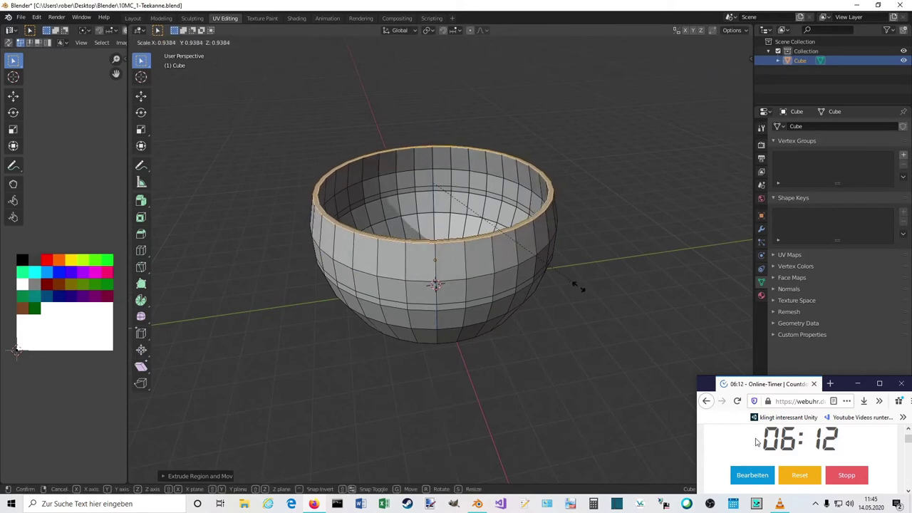
click(566, 277)
Step: Extrude the teapot body's rim ring upward once more and scale the new top ring inward to about 0.69
mouse_move(600, 291)
middle_down()
mouse_move(540, 250)
mouse_move(584, 284)
middle_up()
middle_drag(569, 210, 546, 228)
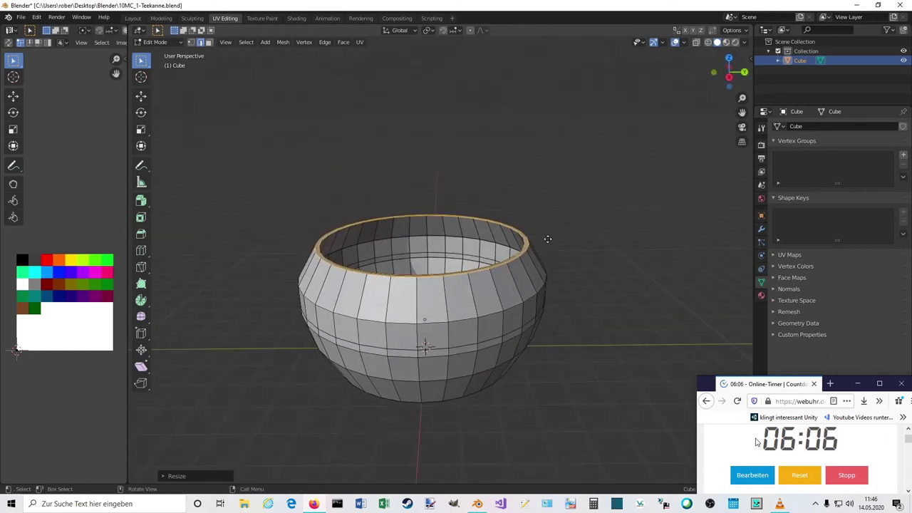
key(e)
click(535, 221)
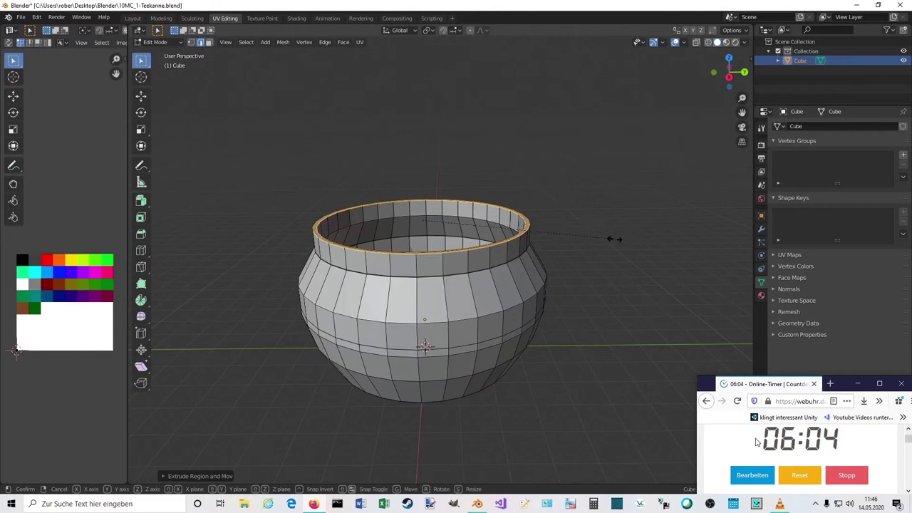
key(s)
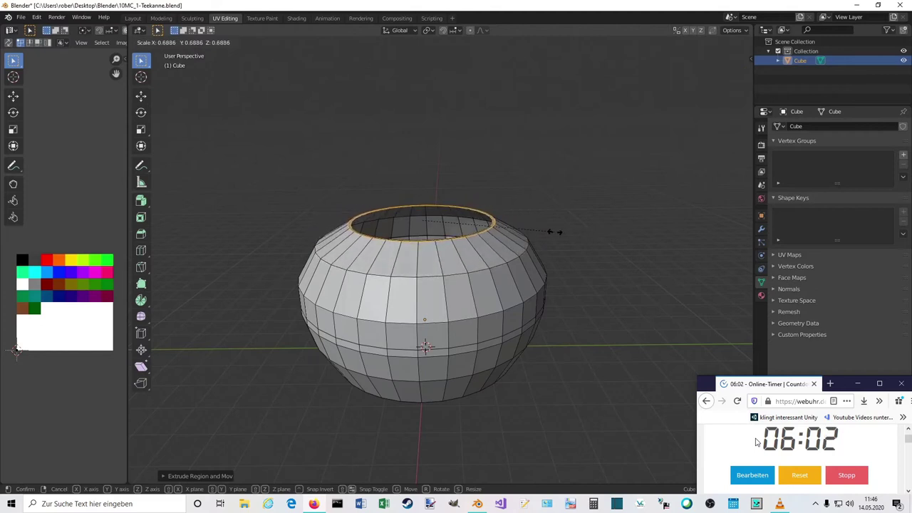
click(552, 231)
Step: Select two adjacent outer faces on the side of the body in face selection and try to bridge them
middle_drag(614, 266, 417, 307)
key(3)
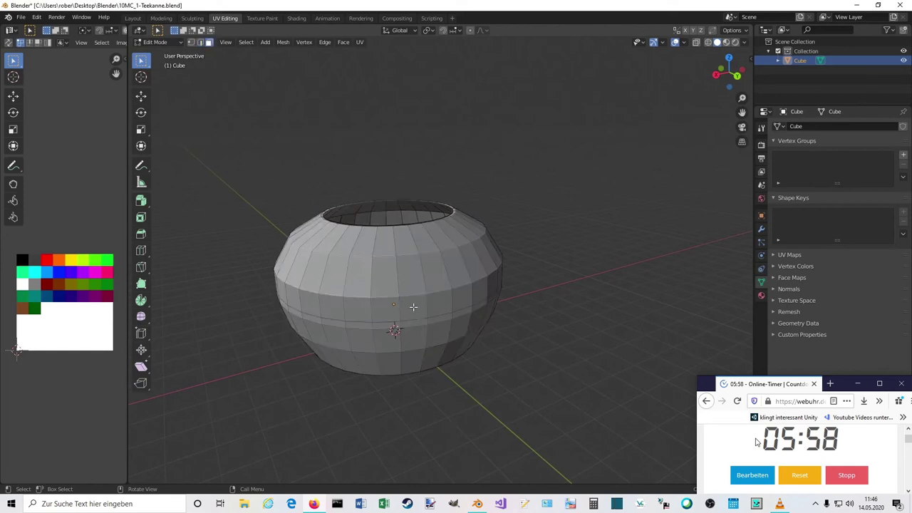
scroll(420, 324, up, 3)
middle_drag(449, 322, 456, 296)
key(shift+space)
click(512, 376)
key(shift+space)
right_click(625, 357)
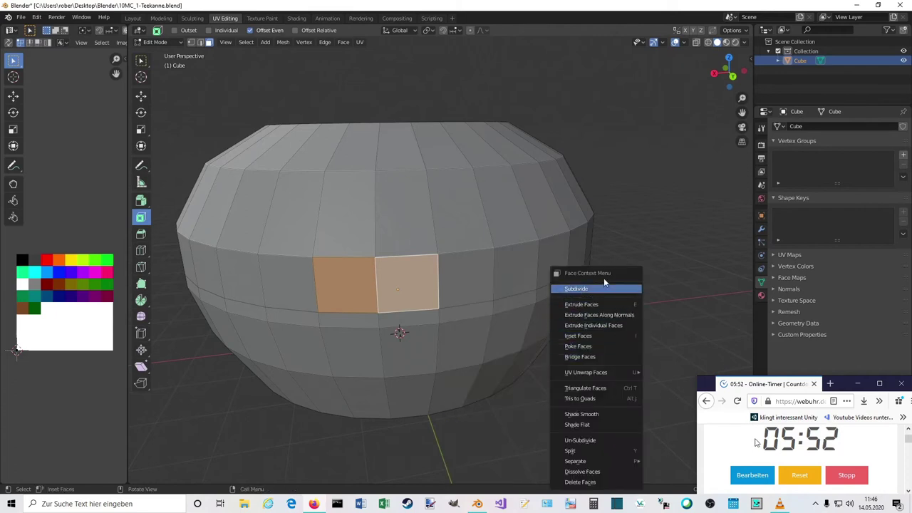
click(579, 357)
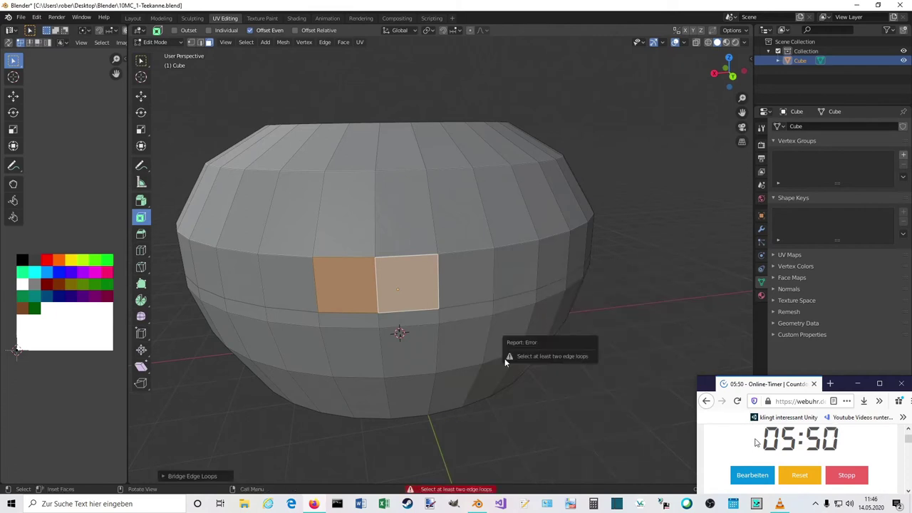
Step: Add the matching inner wall faces to the selection with X-ray on and bridge the faces into an opening through the wall
middle_drag(485, 342, 430, 310)
key(alt+z)
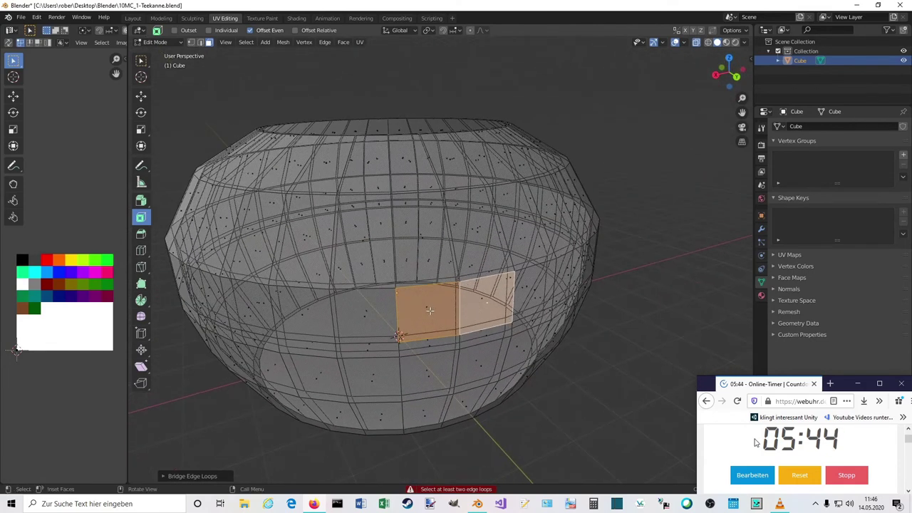
shift+click(493, 293)
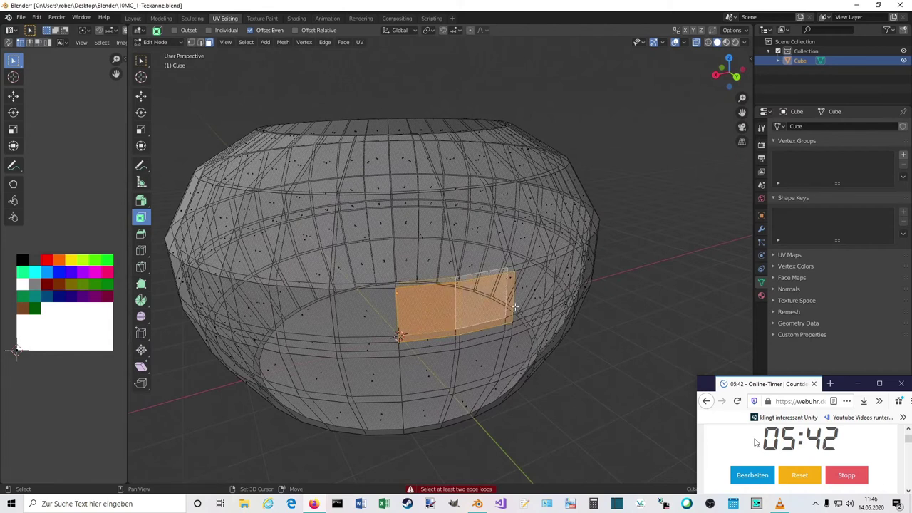
key(alt+z)
right_click(593, 349)
click(587, 348)
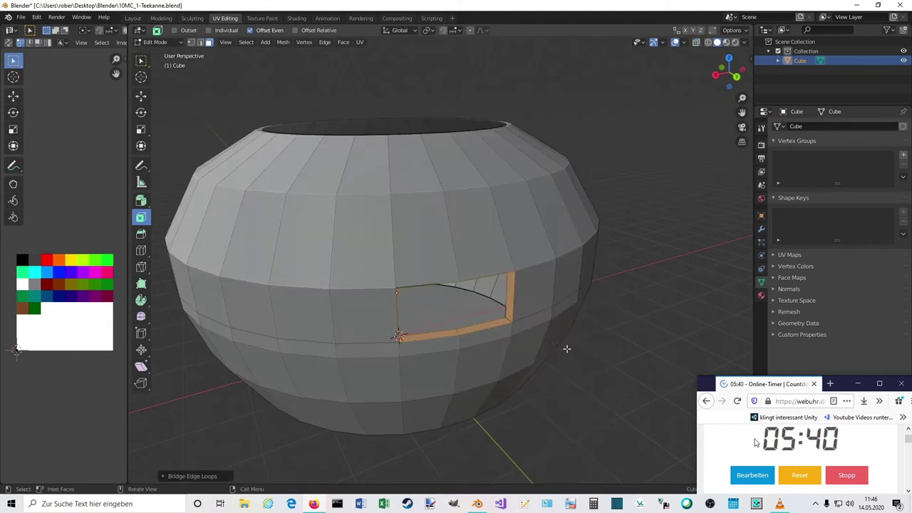
mouse_move(593, 346)
middle_down()
mouse_move(583, 333)
mouse_move(587, 352)
middle_up()
click(591, 357)
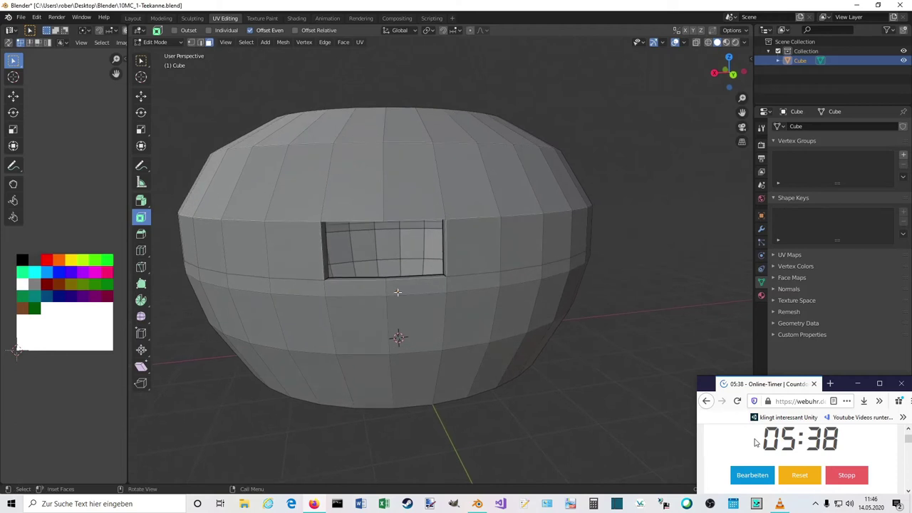
Step: Lower the middle of the opening's bottom edge by about 0.10 m along the Z axis to form a shallow V
scroll(378, 270, up, 5)
scroll(379, 269, down, 8)
middle_drag(391, 273, 444, 345)
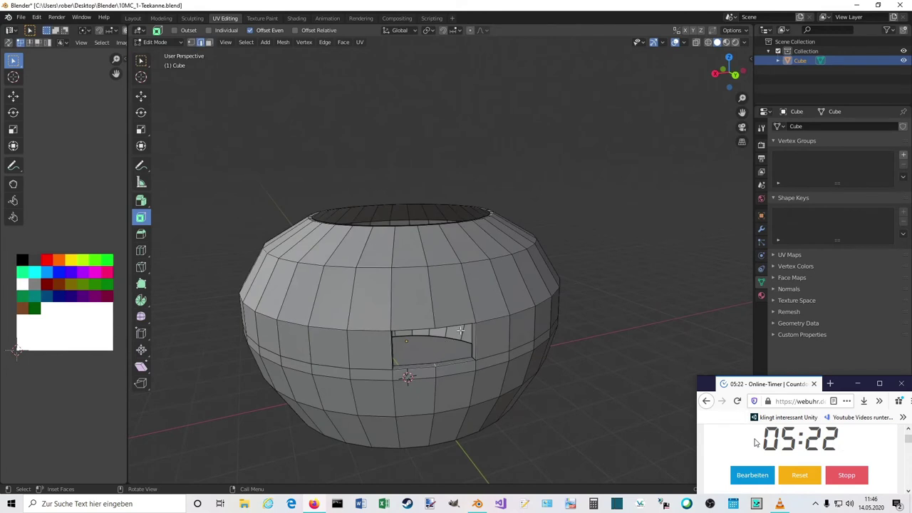
key(g)
key(z)
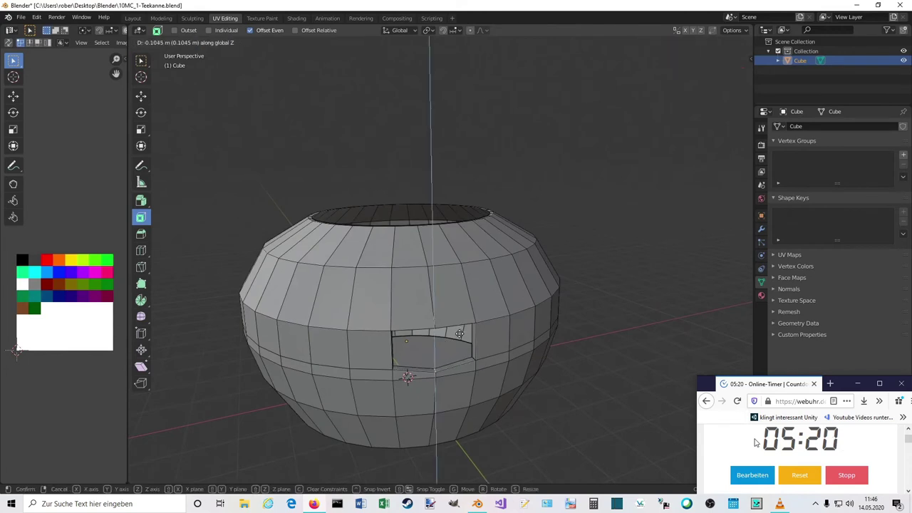
click(459, 334)
click(566, 411)
Step: Select the inner faces around the side opening, extrude them slightly, and scale them inward to about 0.89
middle_drag(568, 411, 564, 388)
scroll(416, 340, up, 1)
middle_drag(415, 342, 393, 221)
key(3)
shift+click(392, 178)
middle_drag(392, 178, 529, 276)
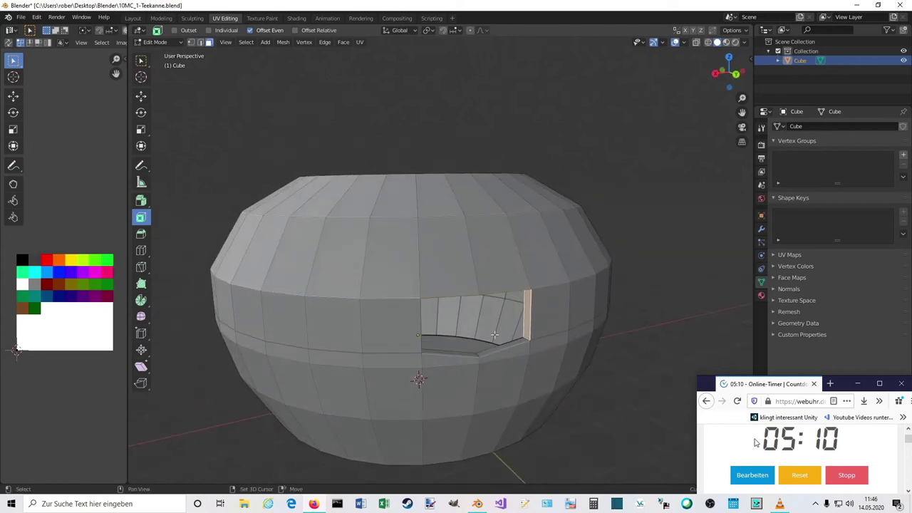
middle_drag(486, 344, 318, 291)
key(e)
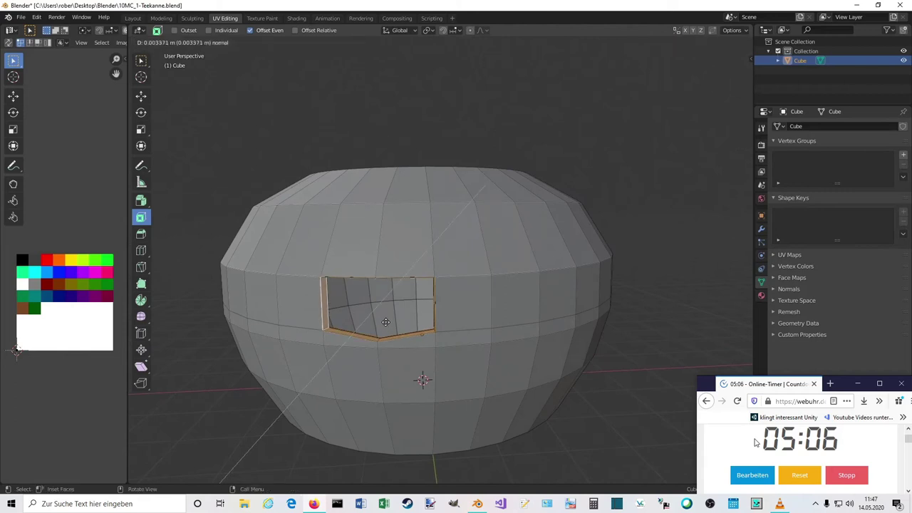
click(387, 319)
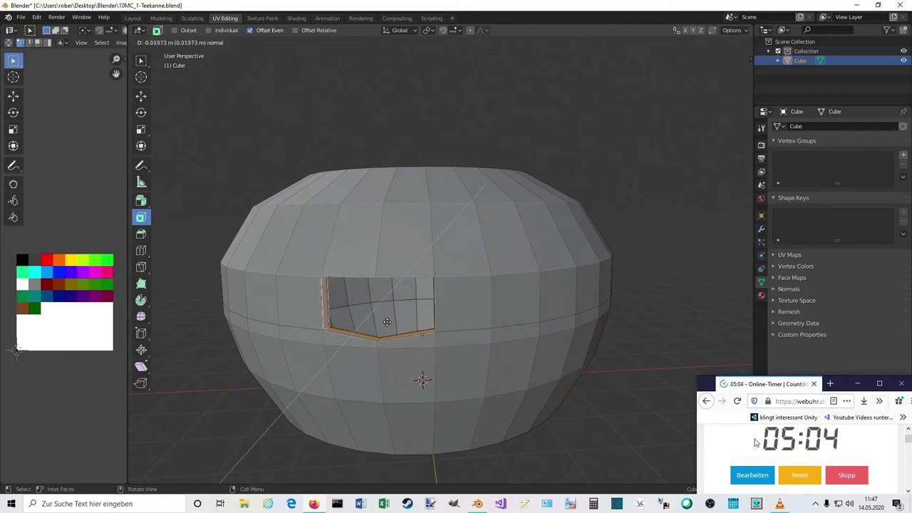
key(s)
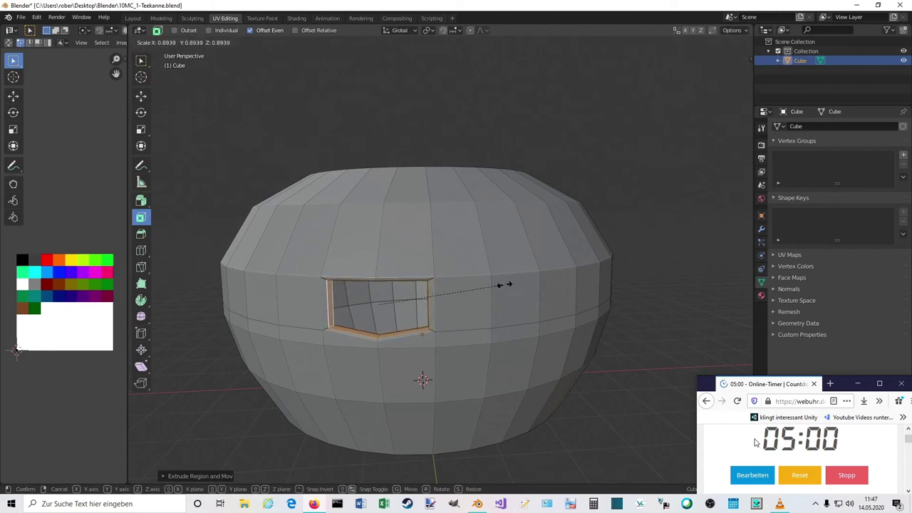
click(504, 284)
Step: Try to extrude the two bottom rim faces of the side opening outward
mouse_move(503, 287)
middle_down()
mouse_move(594, 285)
mouse_move(512, 298)
mouse_move(503, 285)
mouse_move(490, 295)
middle_up()
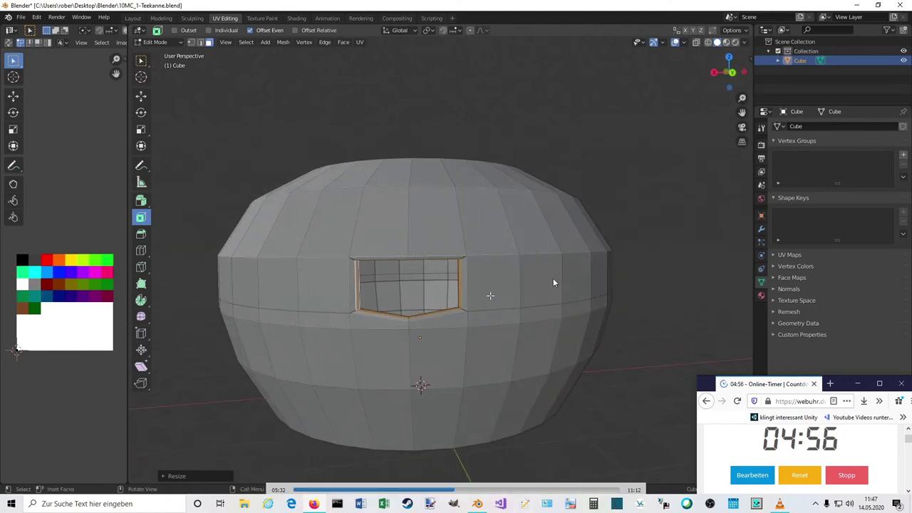
scroll(490, 295, up, 10)
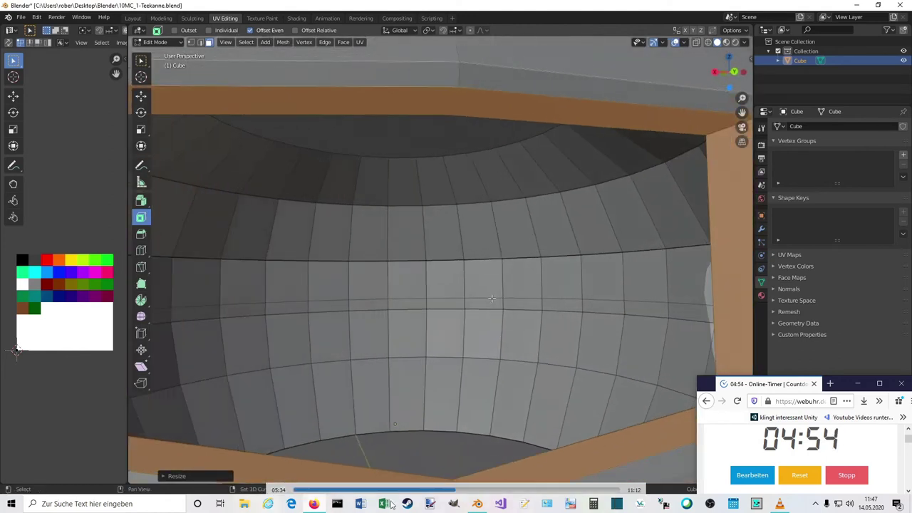
scroll(491, 299, down, 9)
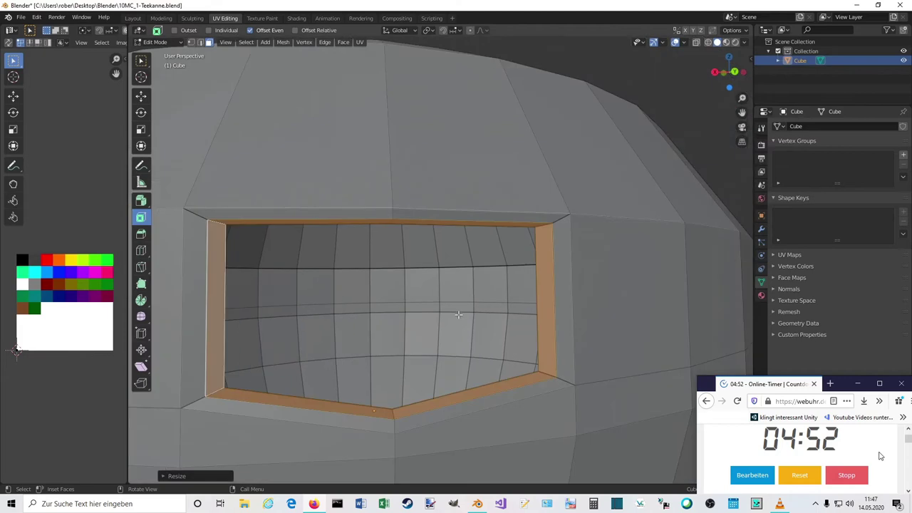
mouse_move(458, 314)
middle_down()
mouse_move(482, 315)
mouse_move(462, 324)
middle_up()
scroll(473, 314, down, 5)
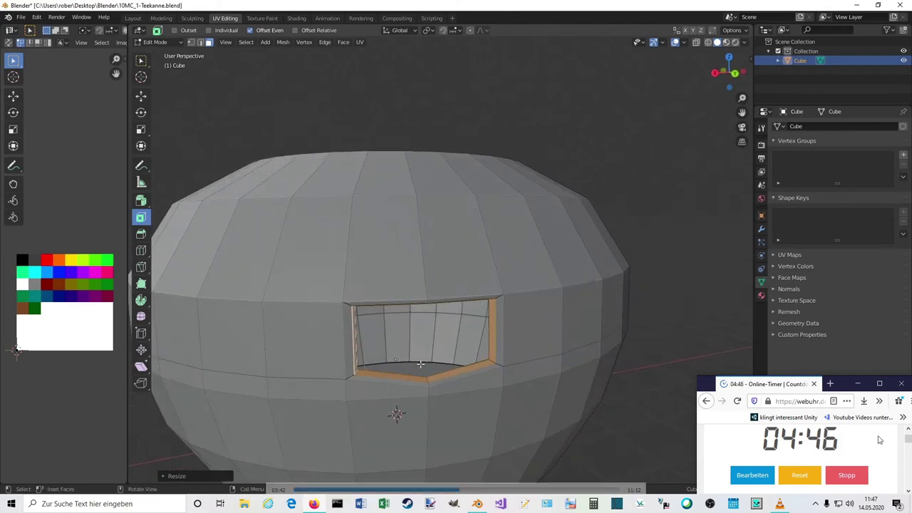
click(403, 378)
shift+click(452, 376)
scroll(448, 382, down, 4)
middle_drag(448, 382, 502, 391)
key(e)
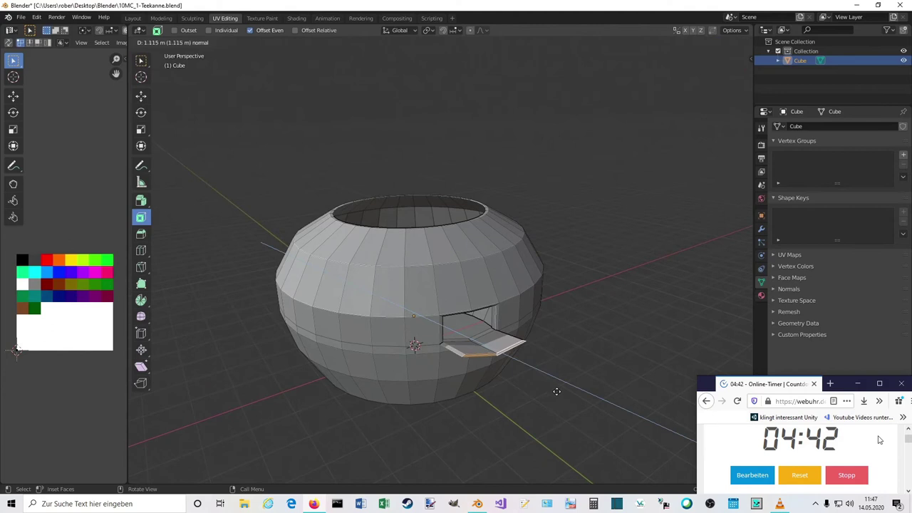
right_click(561, 393)
key(ctrl+z)
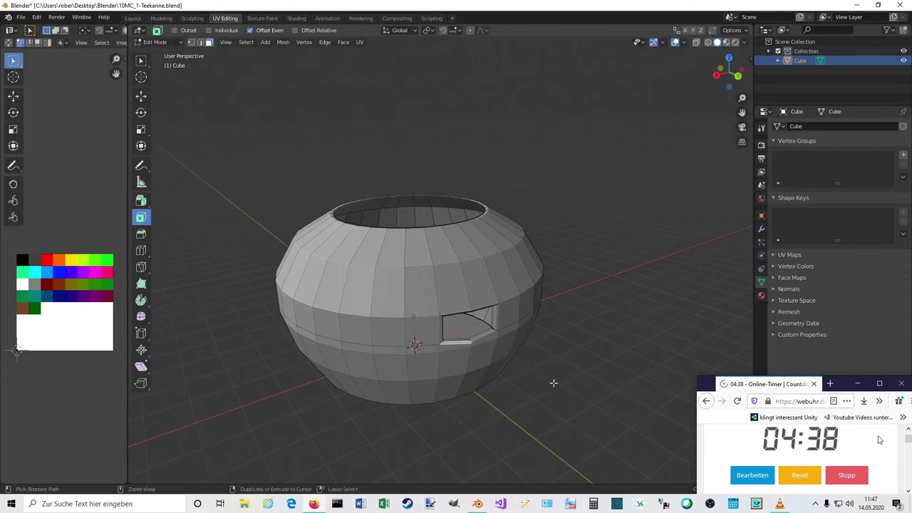
Step: Select all the narrow outward-facing rim faces around the side opening as one closed frame
scroll(558, 394, up, 2)
middle_drag(562, 401, 525, 336)
click(495, 391)
alt+click(375, 302)
alt+click(376, 292)
alt+shift+click(385, 259)
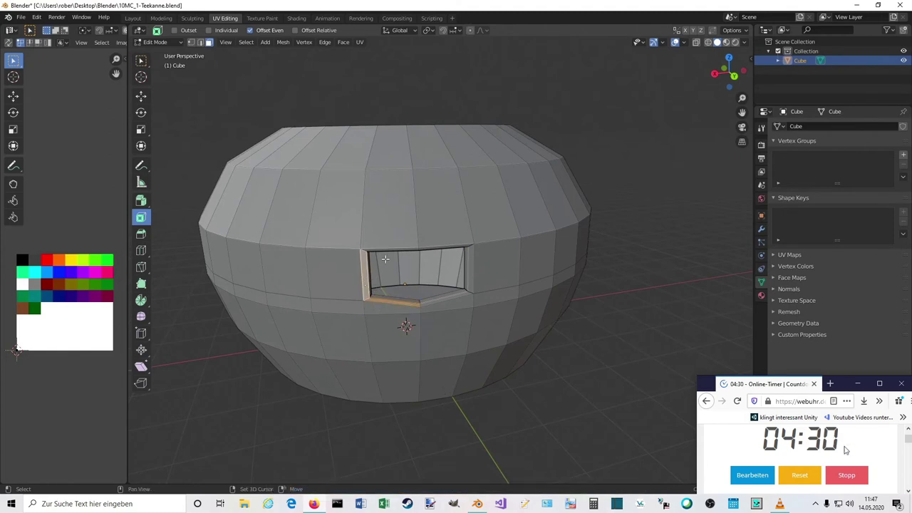
scroll(438, 258, up, 4)
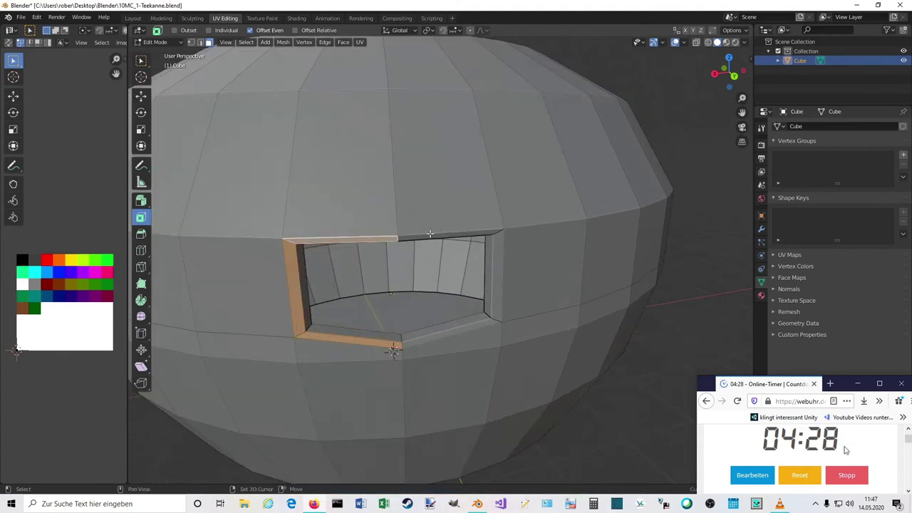
alt+shift+click(429, 234)
middle_drag(488, 271, 480, 289)
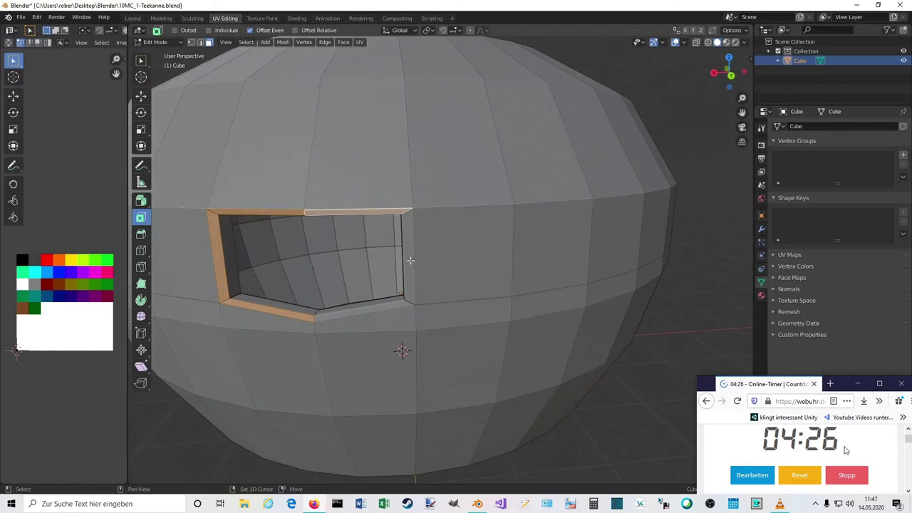
shift+click(410, 260)
shift+click(387, 307)
Step: Extrude the selected frame outward about 1.1 m to form the start of the spout
middle_drag(409, 330, 488, 342)
scroll(630, 340, down, 1)
middle_drag(630, 341, 527, 323)
key(e)
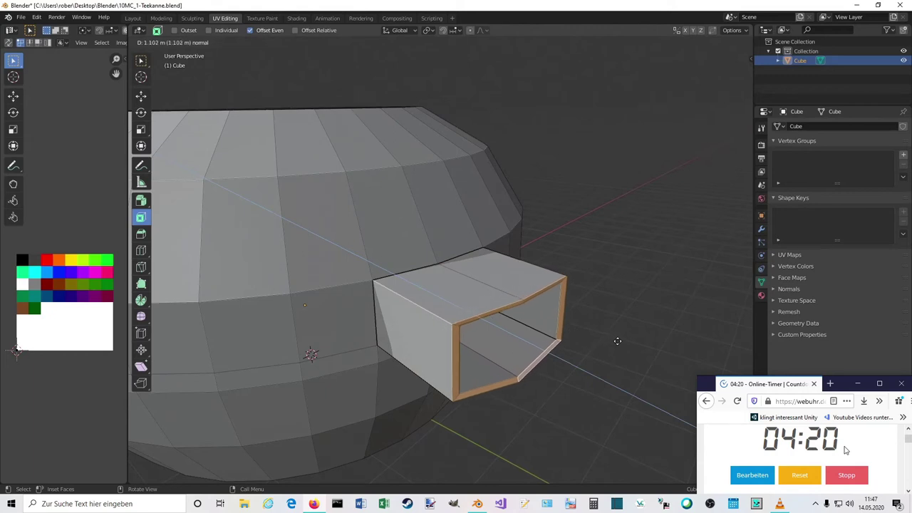
click(613, 339)
middle_drag(612, 339, 574, 335)
click(311, 286)
key(1)
key(ctrl+z)
key(ctrl+z)
key(ctrl+z)
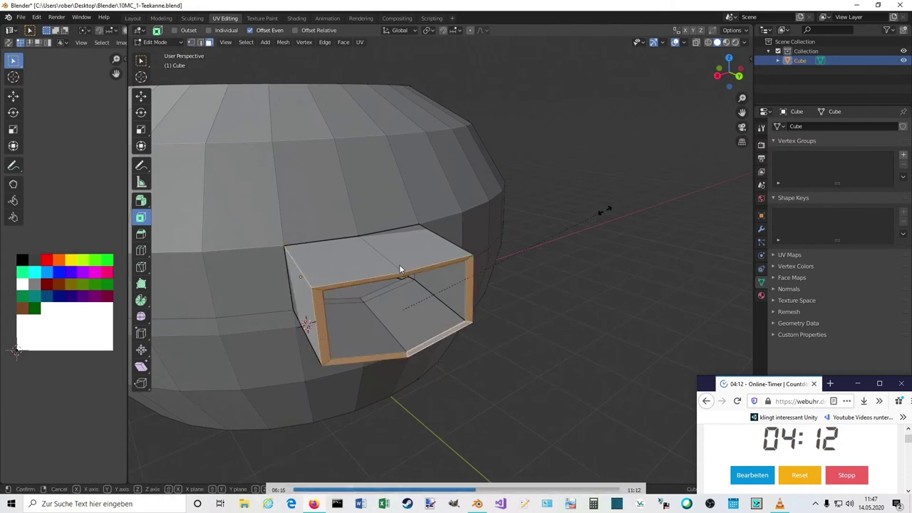
Step: Scale the spout's end frame down to taper it, and shift the end slightly upward
key(s)
click(522, 259)
key(g)
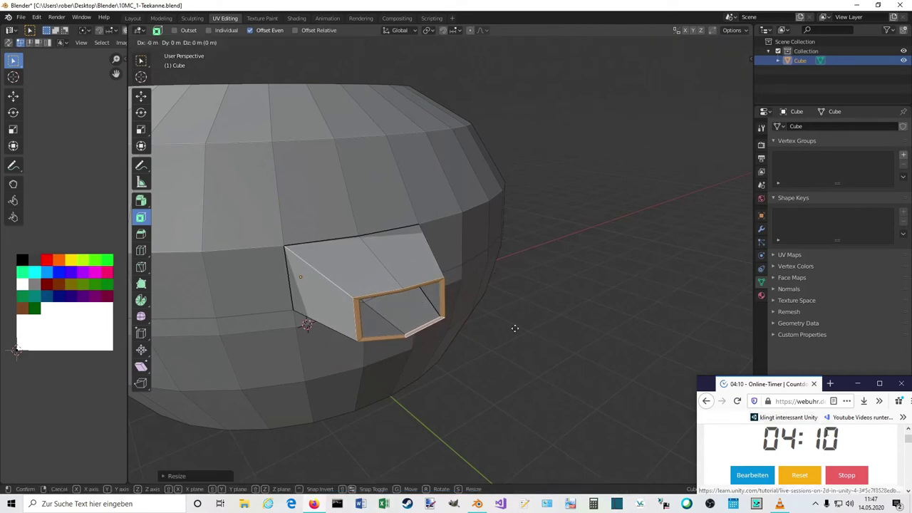
click(531, 314)
Step: Select one upper and one lower face on the side opposite the spout and extrude both outward as handle stubs
scroll(555, 346, down, 6)
middle_drag(420, 330, 493, 404)
shift+middle_drag(451, 378, 472, 358)
shift+middle_drag(386, 295, 422, 299)
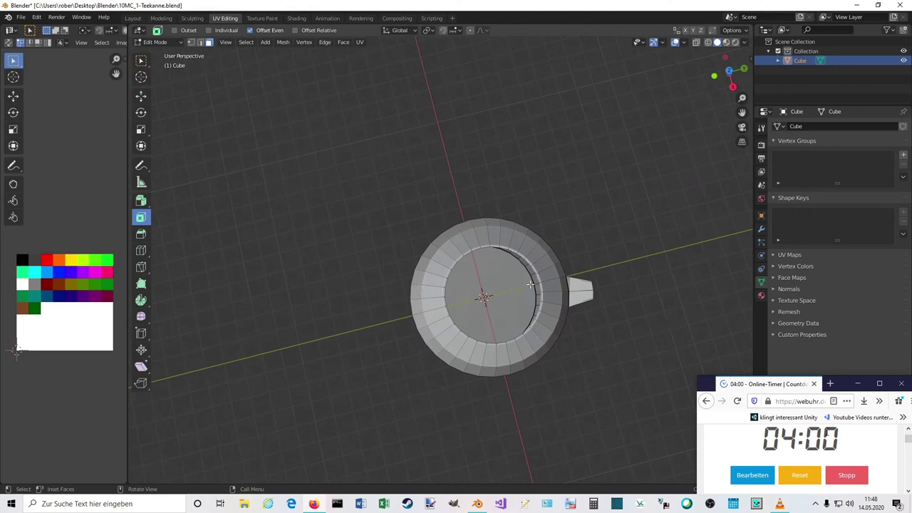
middle_drag(416, 290, 396, 284)
scroll(502, 280, up, 4)
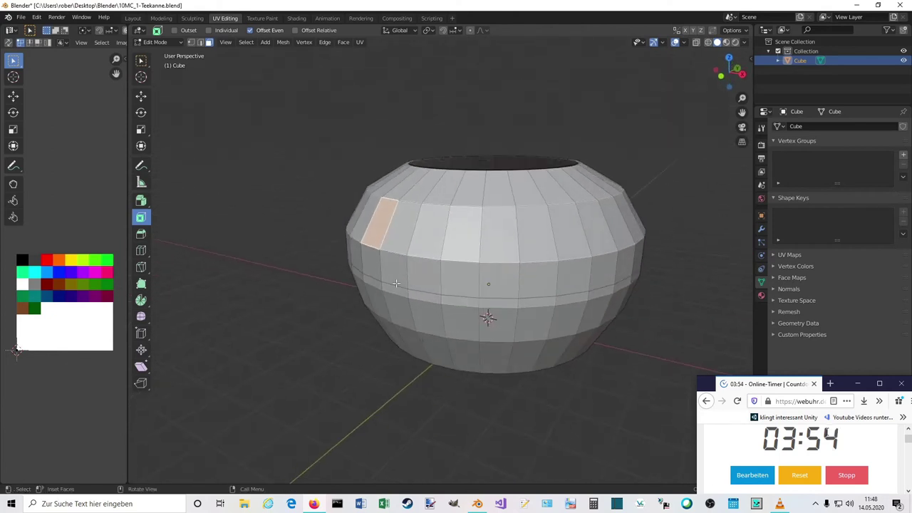
shift+click(372, 301)
key(e)
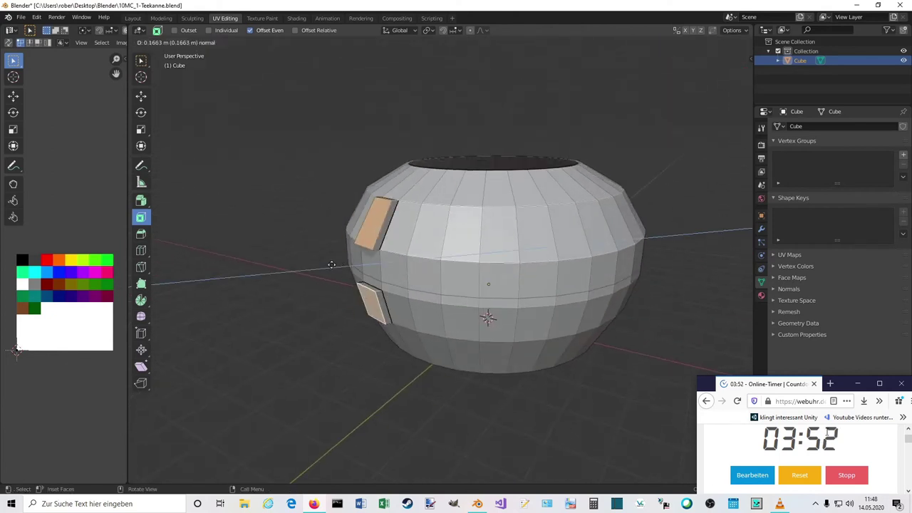
click(294, 261)
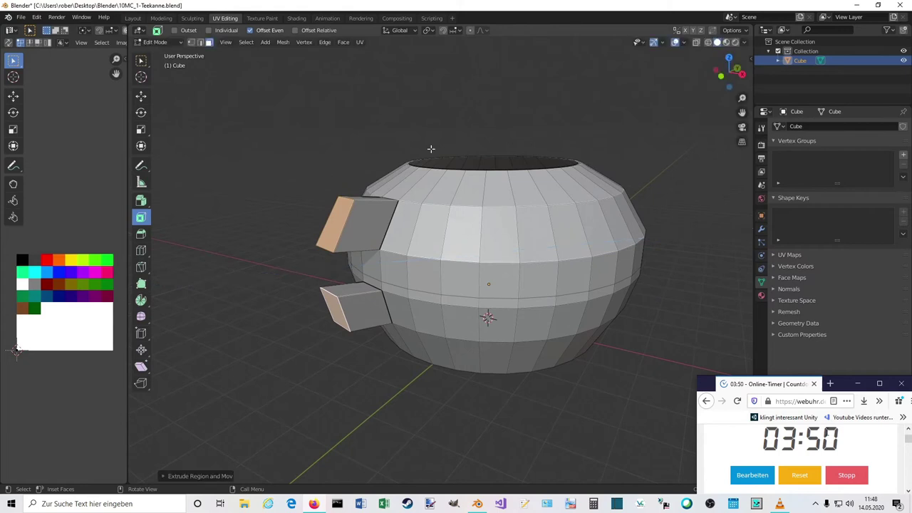
Step: Scale the two handle stub ends down together, drawing them toward each other, and keep both end faces selected
key(s)
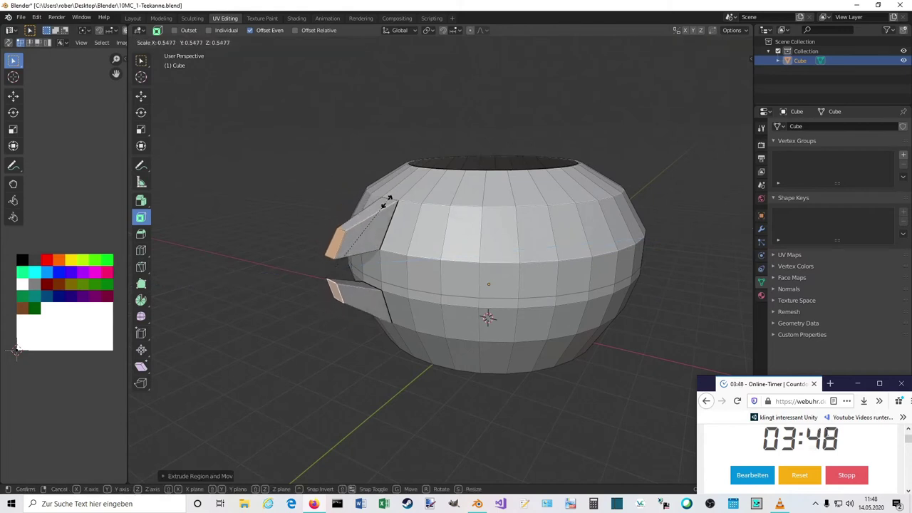
click(391, 192)
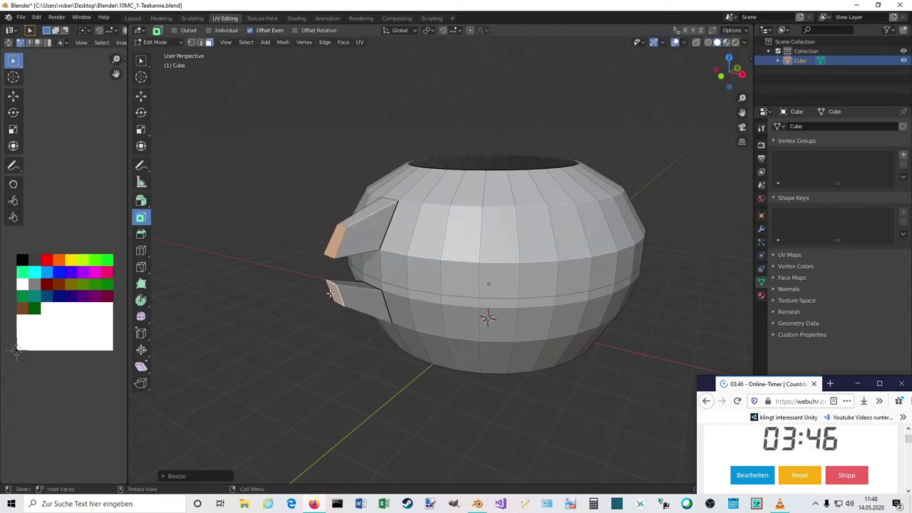
click(330, 292)
middle_drag(344, 310, 380, 330)
key(ctrl+z)
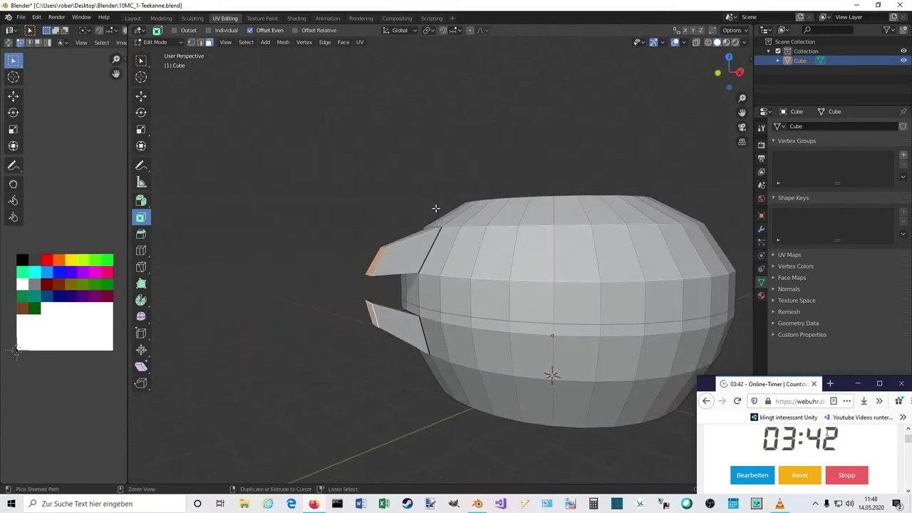
Step: Rotate the upper handle stub's end face by about -22 degrees to make it more upright
key(r)
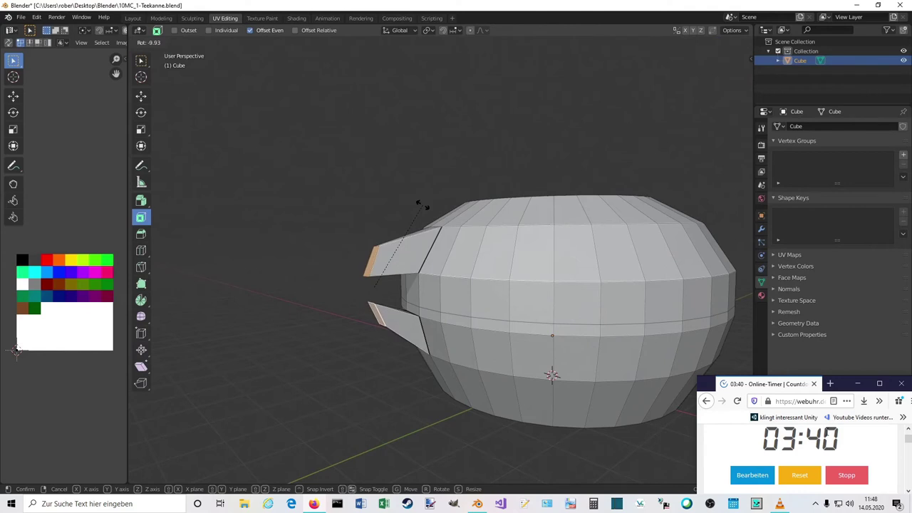
right_click(390, 220)
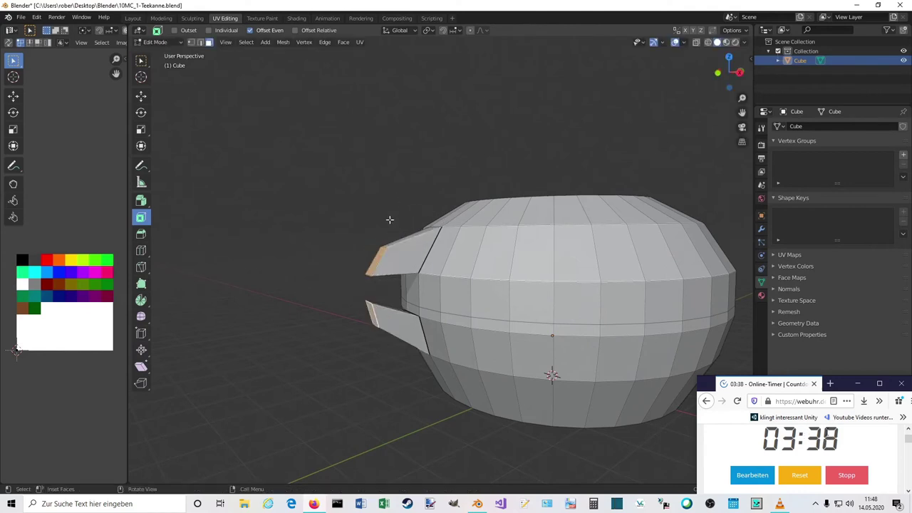
key(r)
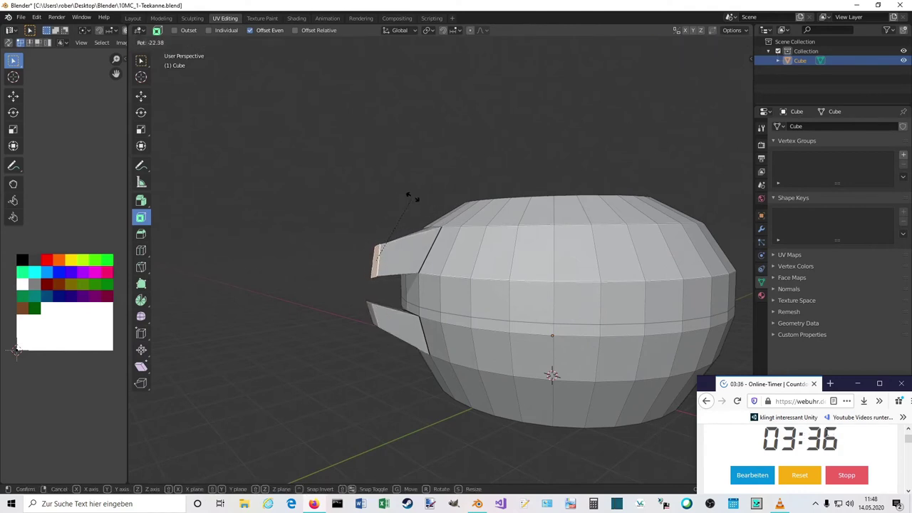
click(372, 295)
Step: Extrude the lower handle stub's end face outward and rotate the new end by about 60 degrees
key(e)
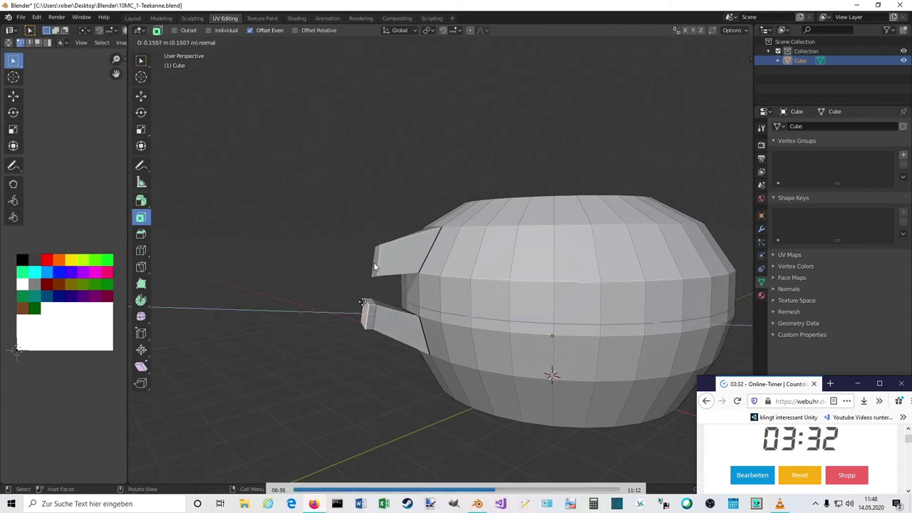
click(373, 277)
key(r)
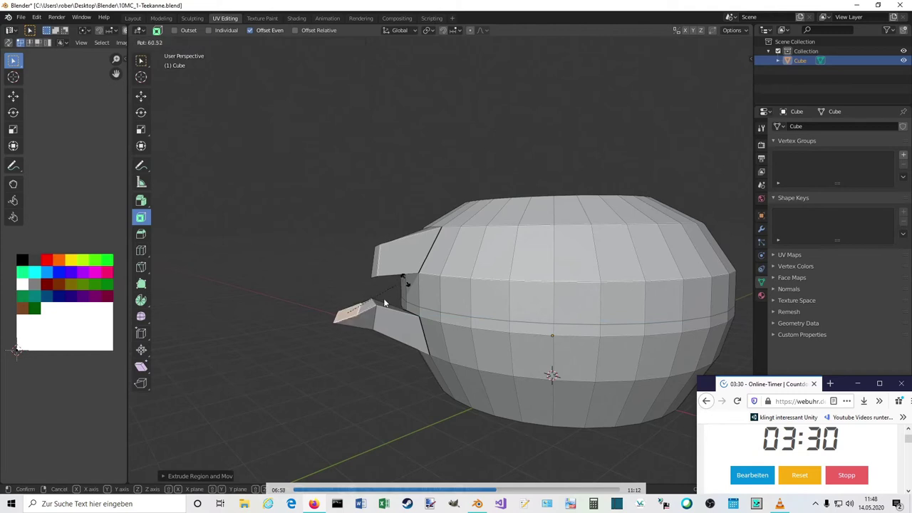
click(413, 278)
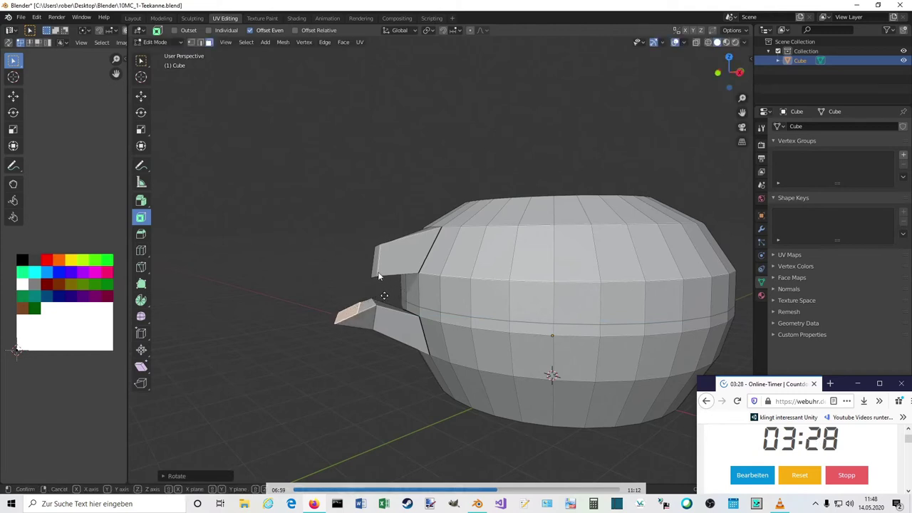
Step: Move the rotated end face of the lower handle stub vertically along the Z axis
key(g)
key(z)
click(567, 362)
middle_drag(566, 361, 520, 301)
middle_drag(378, 291, 377, 323)
middle_drag(868, 449, 869, 449)
middle_drag(359, 325, 357, 280)
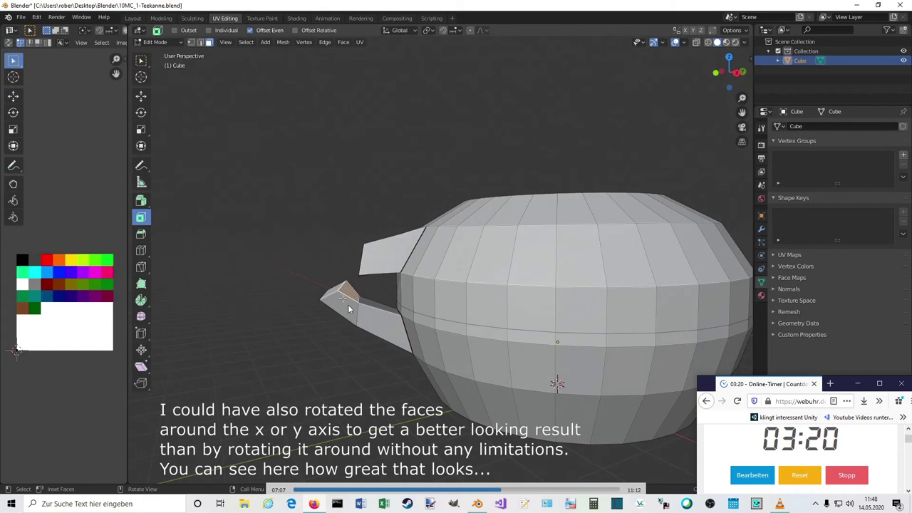
key(2)
click(349, 294)
key(g)
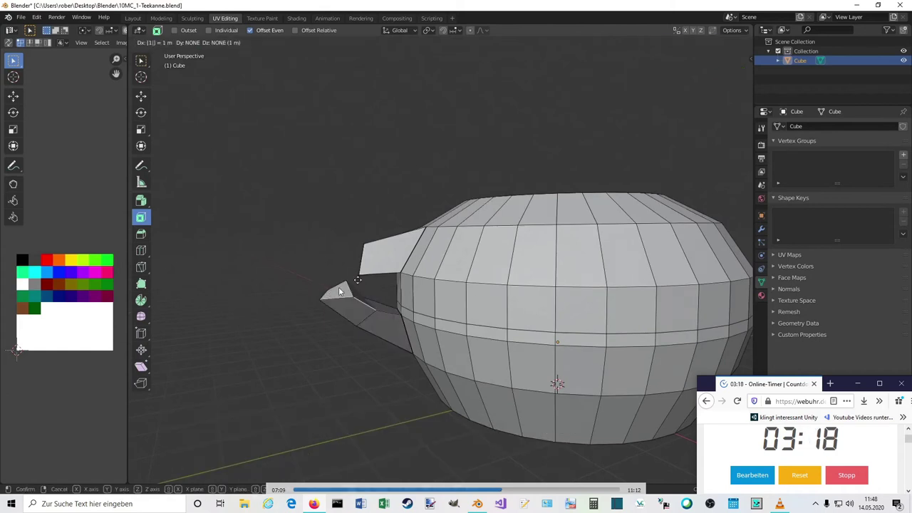
right_click(344, 286)
Step: Select a vertex at the lower handle stub's tip and move it horizontally about 0.35 m, locking the Z axis
key(1)
drag(336, 294, 354, 271)
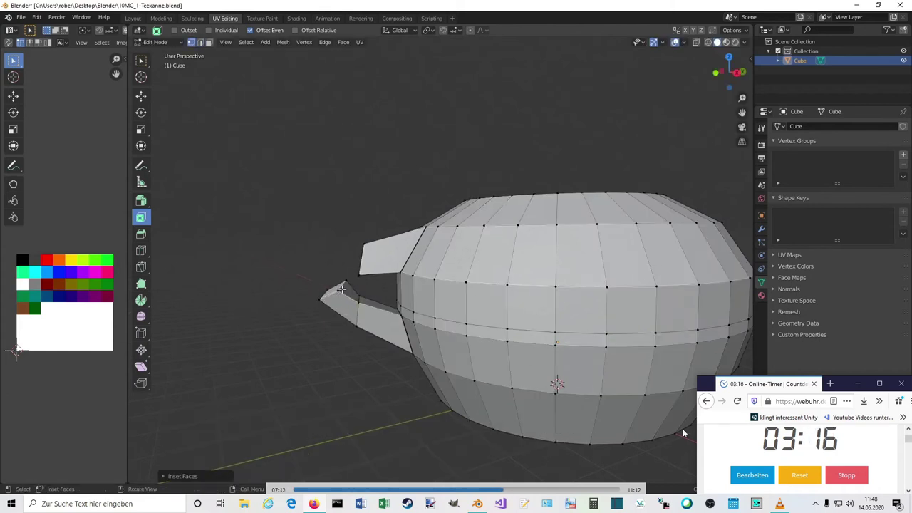
key(ctrl+z)
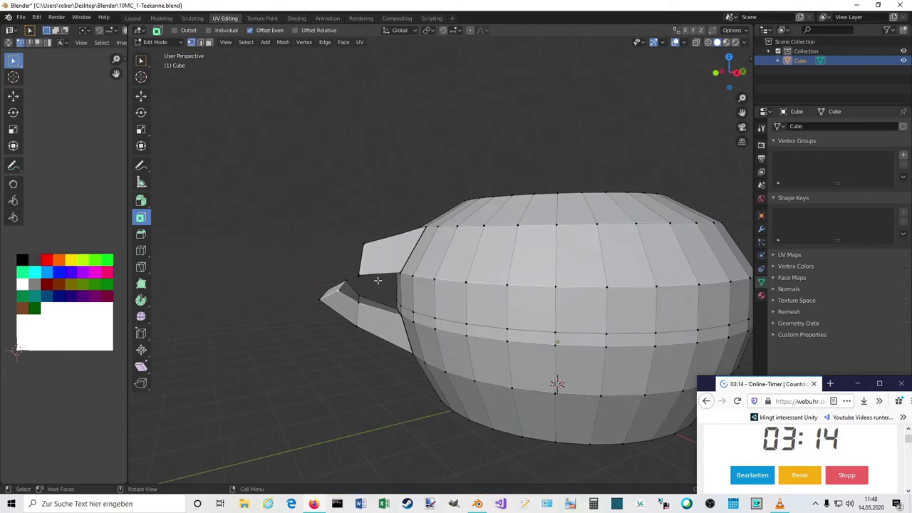
key(g)
key(x)
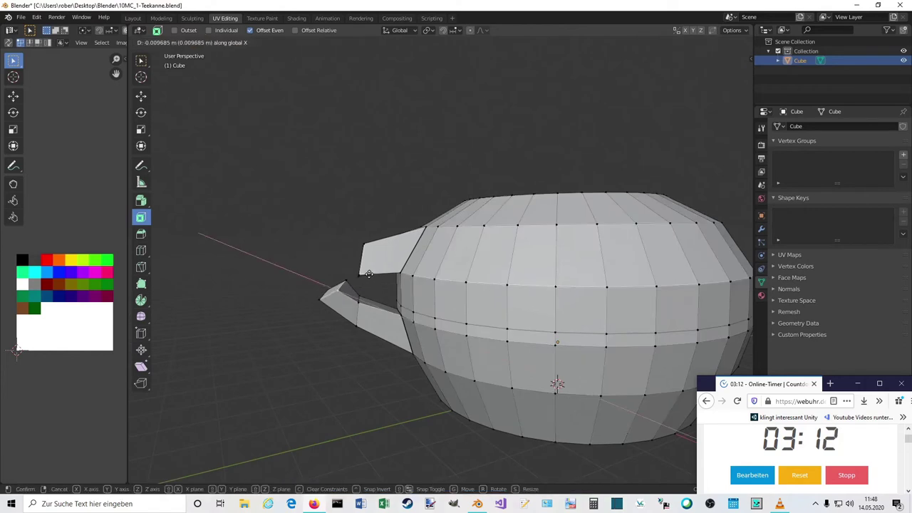
key(shift+z)
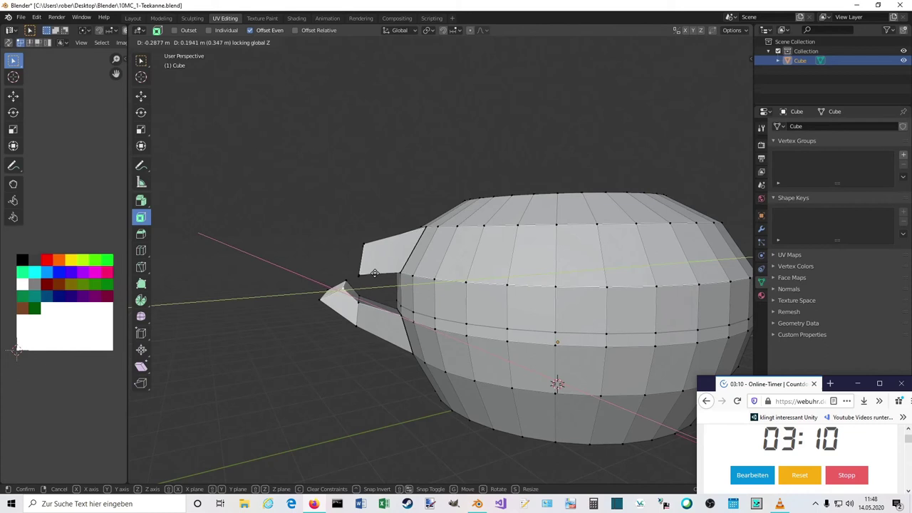
click(374, 274)
Step: Fill faces between the ends of the upper and lower handle stubs to join them into one closed handle
middle_drag(342, 254, 393, 292)
scroll(394, 292, up, 1)
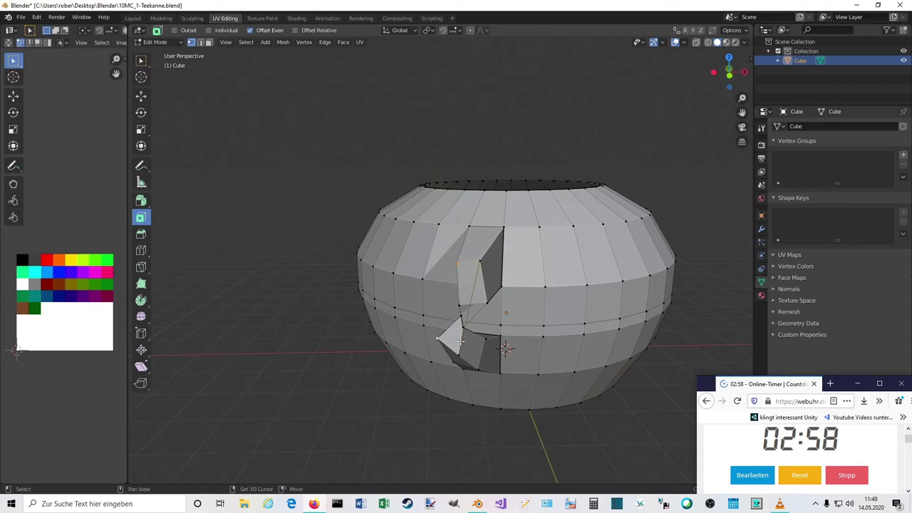
middle_drag(457, 343, 366, 347)
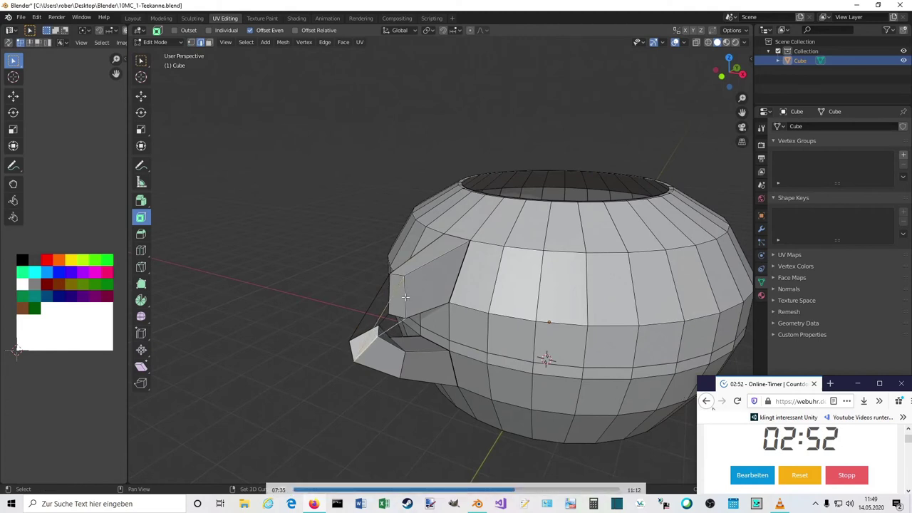
middle_drag(445, 318, 466, 317)
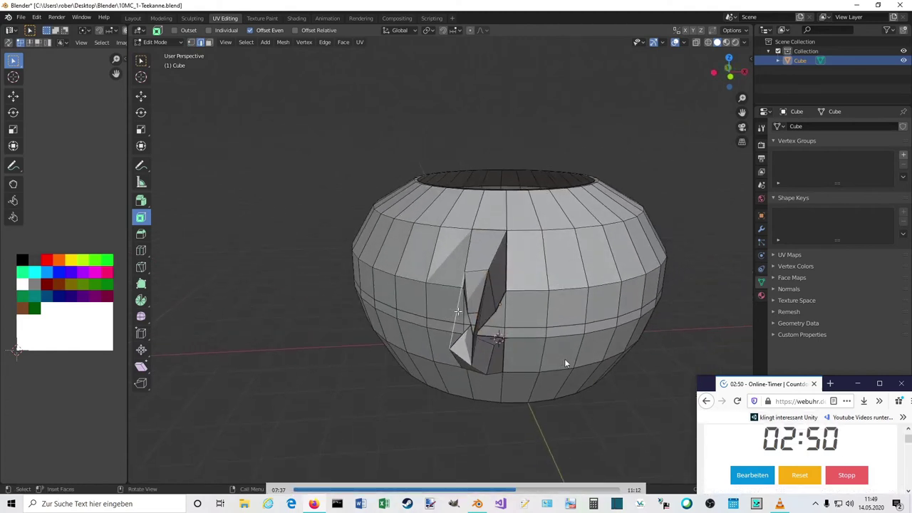
scroll(469, 317, up, 1)
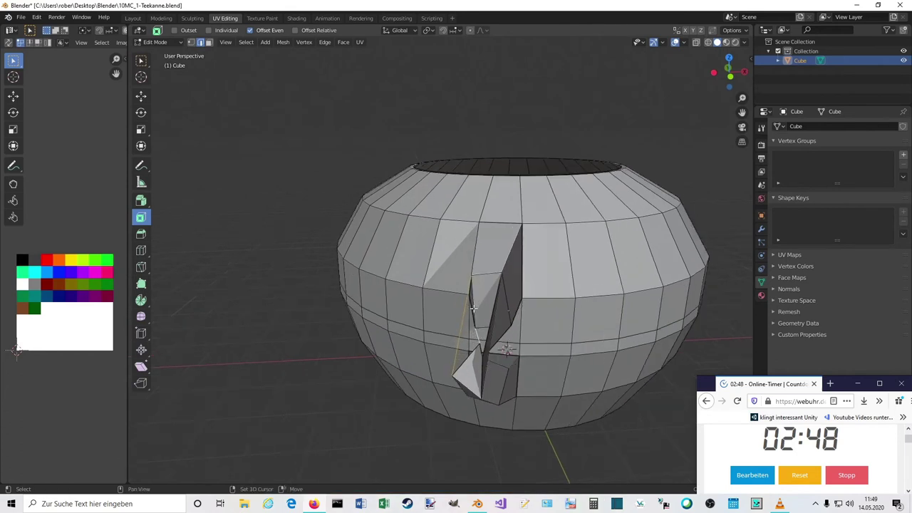
middle_drag(467, 362, 520, 379)
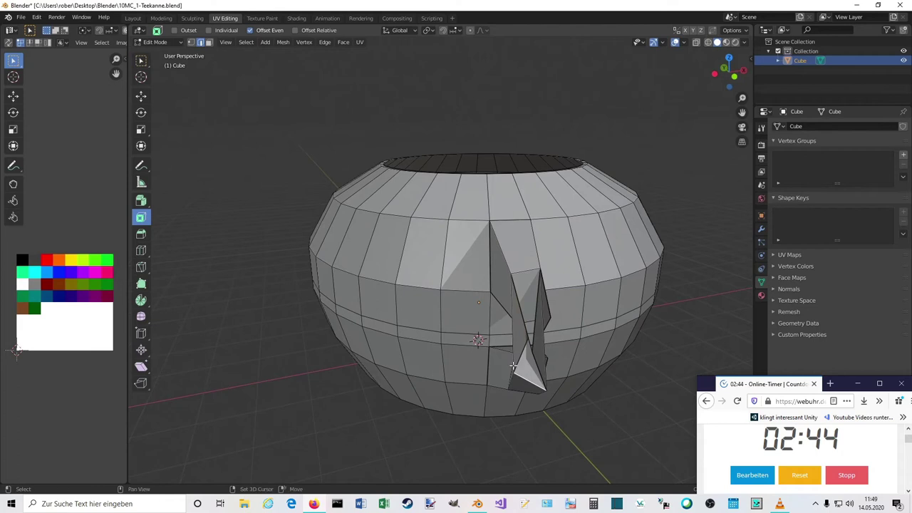
middle_drag(547, 358, 470, 298)
shift+click(466, 291)
key(f)
middle_drag(496, 363, 289, 267)
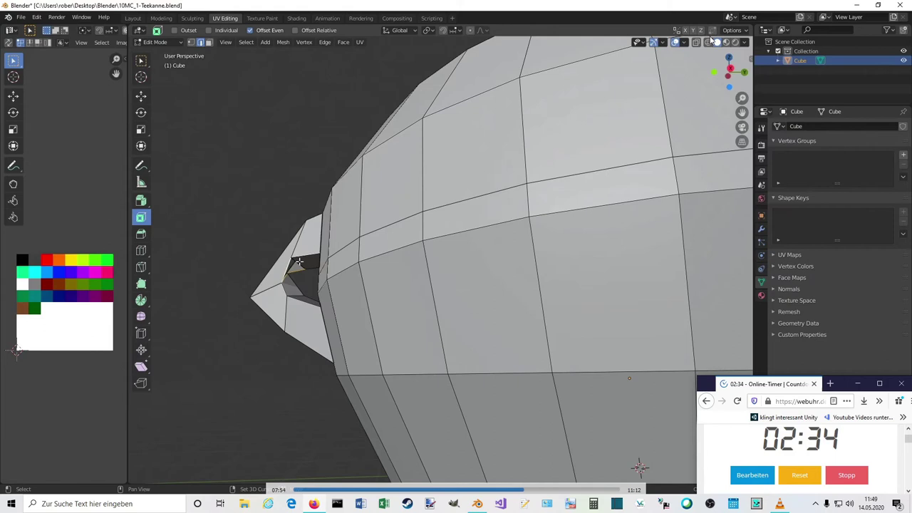
middle_drag(284, 228, 340, 277)
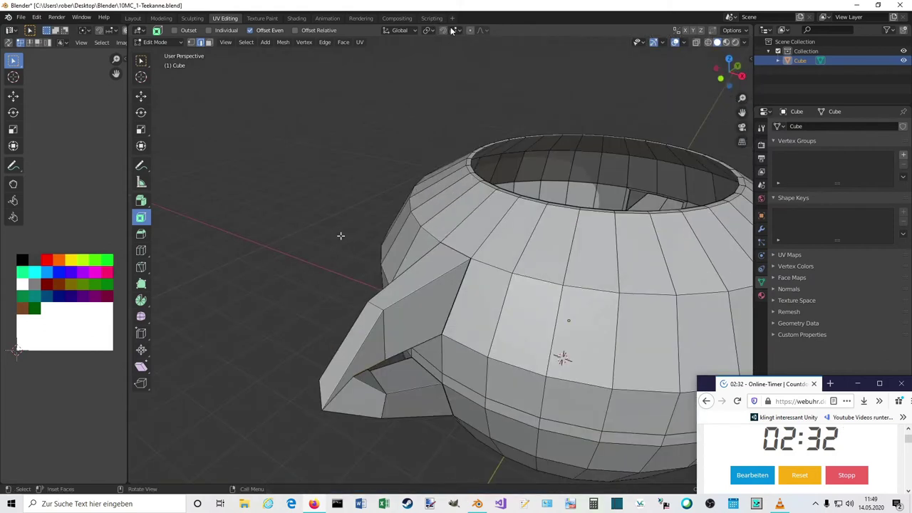
Step: Add a plane to the teapot mesh at the 3D cursor inside the body
scroll(339, 234, down, 2)
middle_drag(411, 221, 374, 230)
key(shift+a)
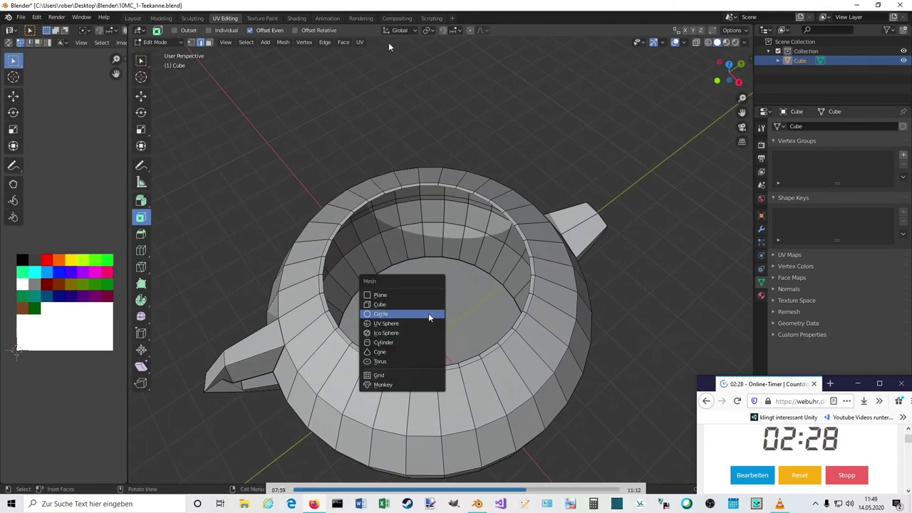
click(379, 295)
middle_drag(370, 212, 204, 254)
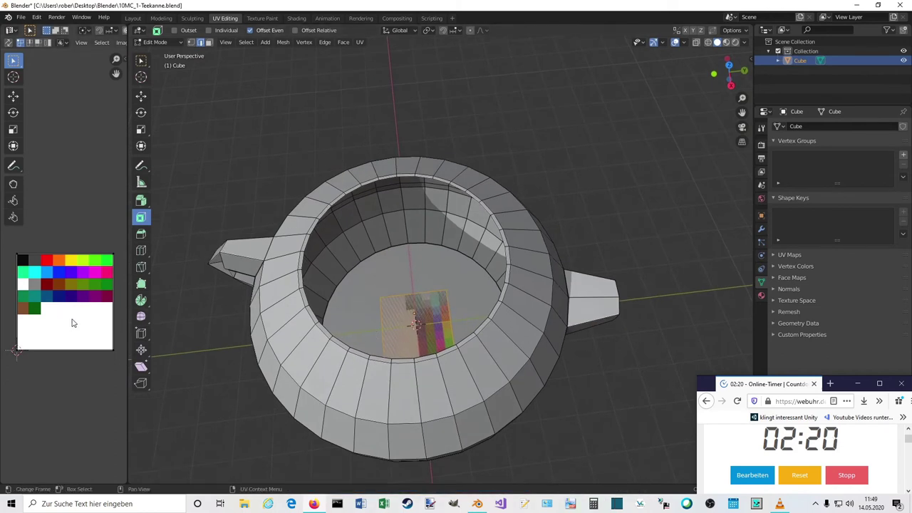
Step: Scale the plane's UVs to 0 and move them onto the teal swatch of the colour palette
key(s)
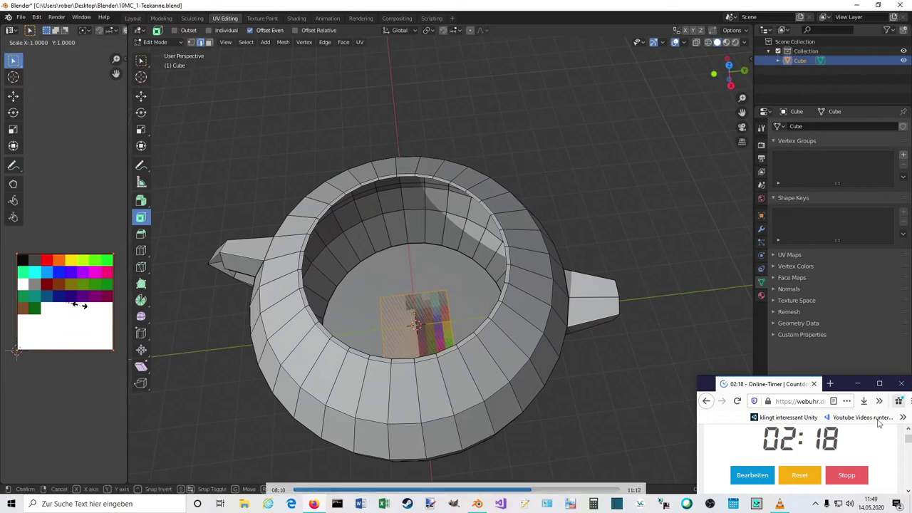
key(0)
key(Return)
key(g)
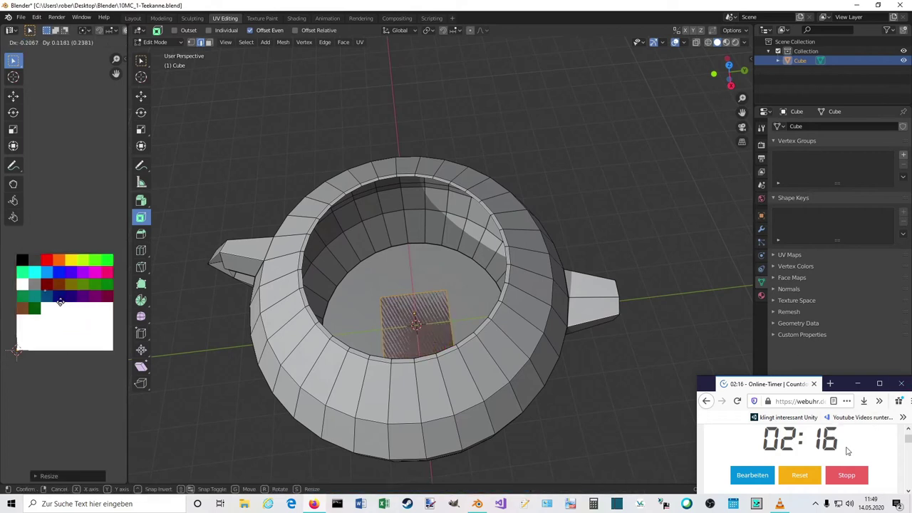
click(51, 312)
Step: Raise the plane along the Z axis inside the teapot and scale it up until it extends beyond the body
key(g)
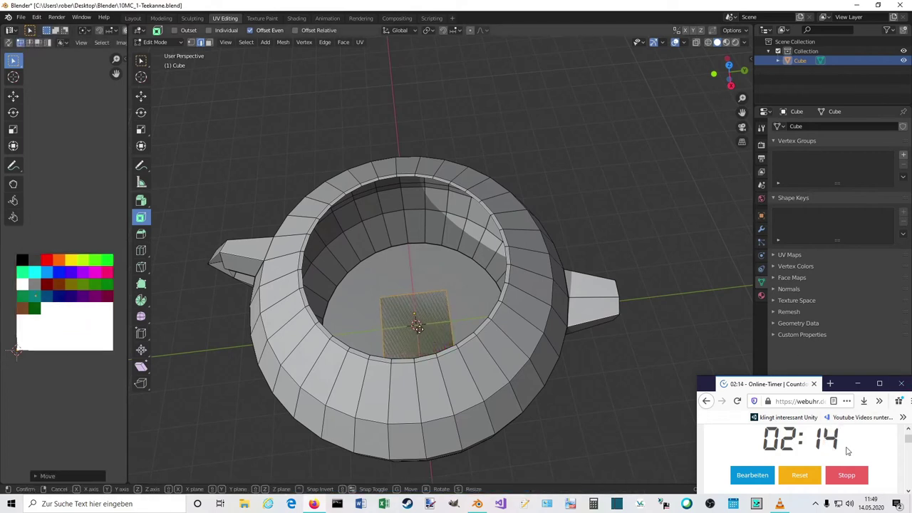
key(z)
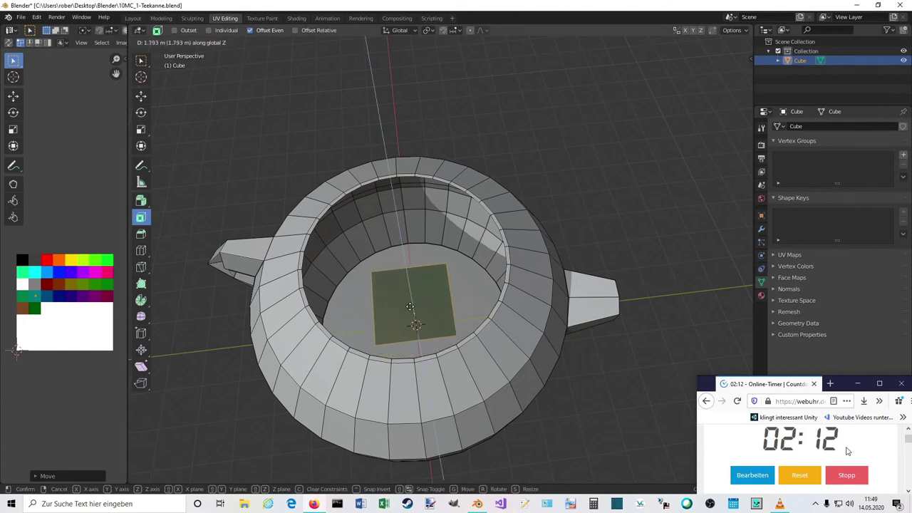
click(412, 295)
scroll(413, 295, down, 5)
key(s)
click(606, 354)
Step: Separate the selected plane from the teapot mesh into its own object
middle_drag(606, 354, 493, 369)
key(p)
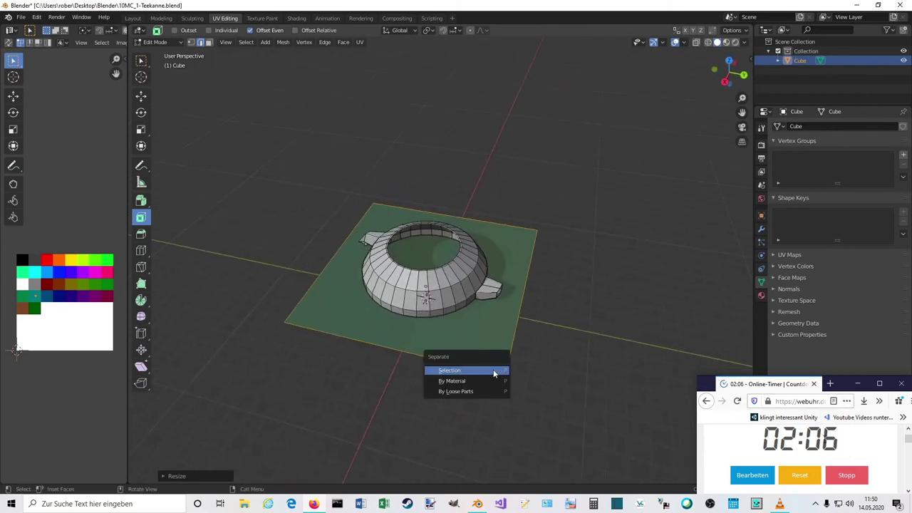
click(493, 369)
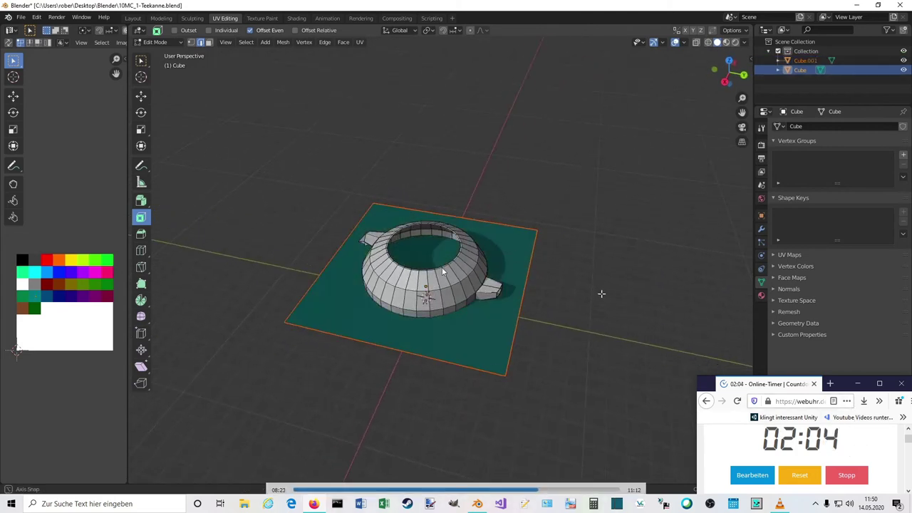
Step: Try a Boolean Difference modifier on the teapot with the separated plane Cube.001 as its object, and undo it
middle_drag(601, 293, 603, 304)
scroll(601, 304, up, 1)
click(802, 62)
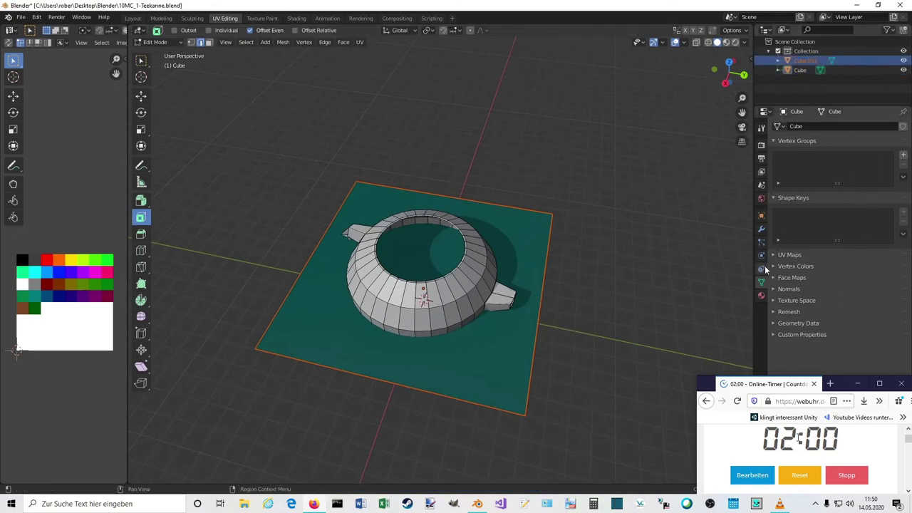
click(761, 229)
click(798, 126)
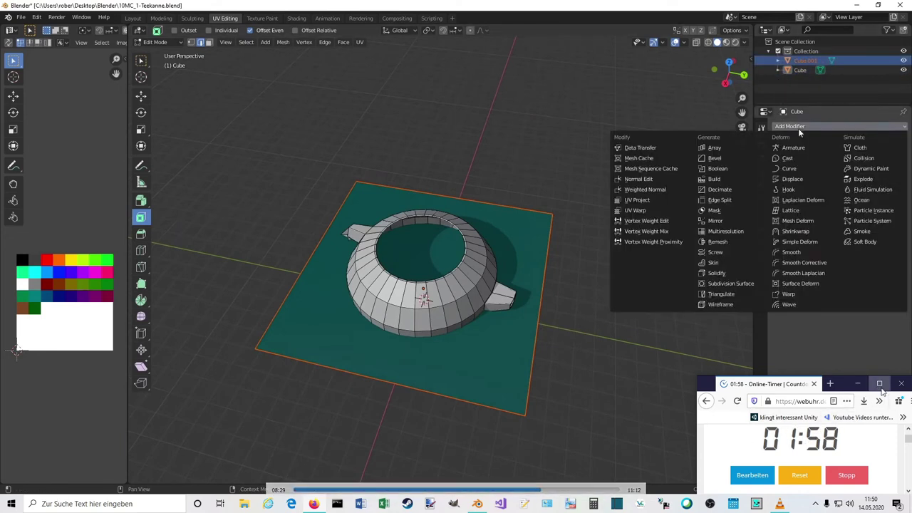
click(741, 169)
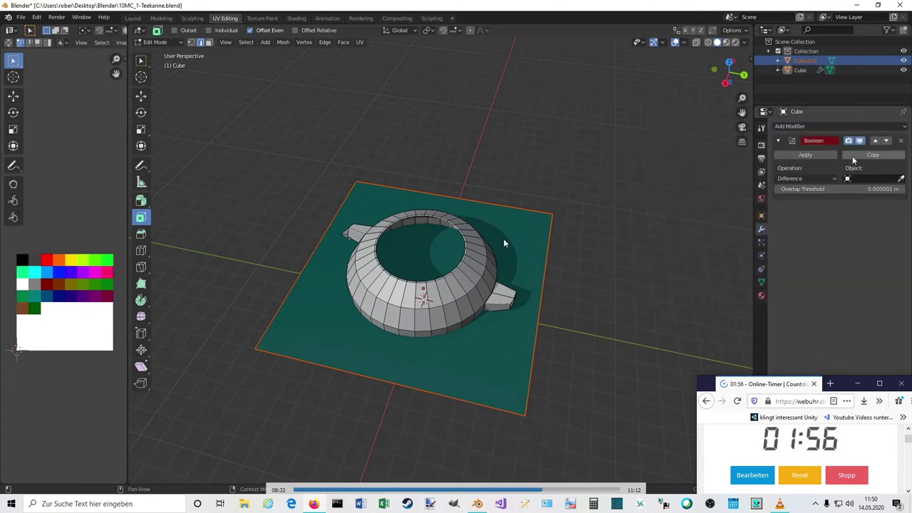
click(901, 179)
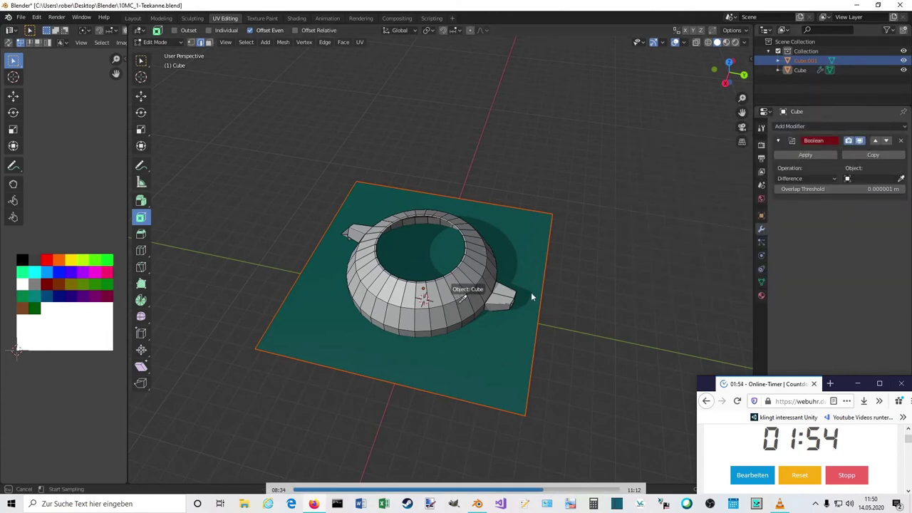
click(473, 341)
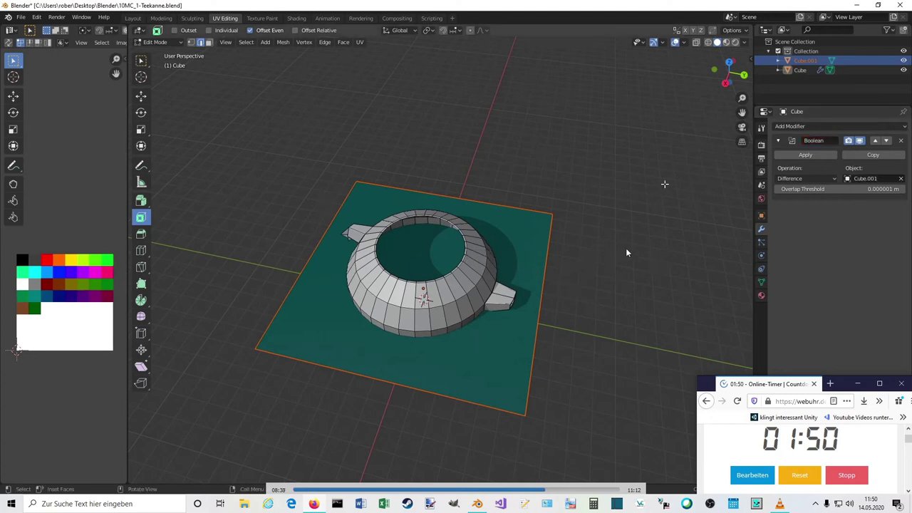
key(ctrl+z)
key(ctrl+z)
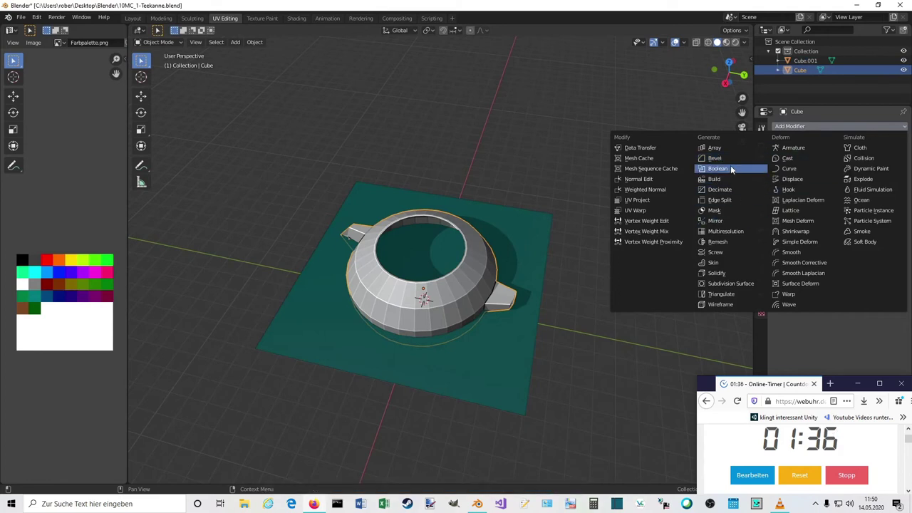
Step: Add a Boolean Difference modifier to the teal plane Cube.001 with the teapot Cube as its object
click(718, 168)
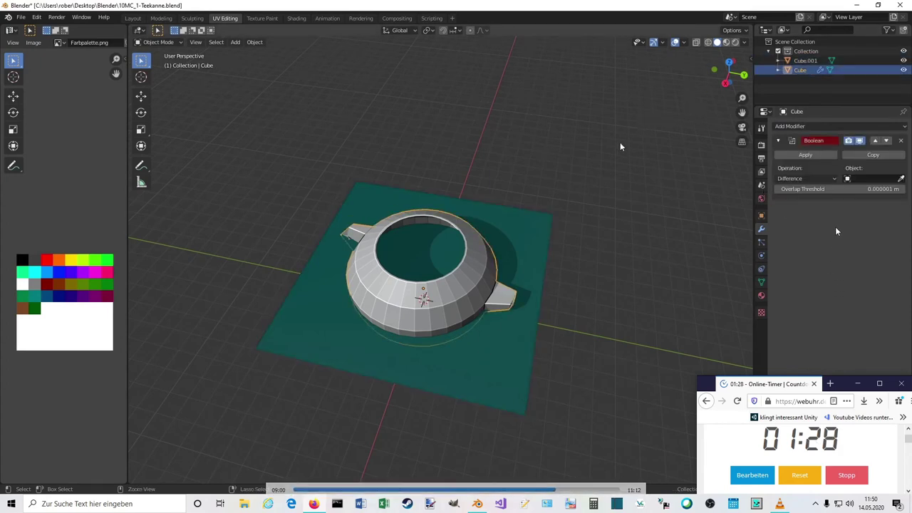
click(807, 127)
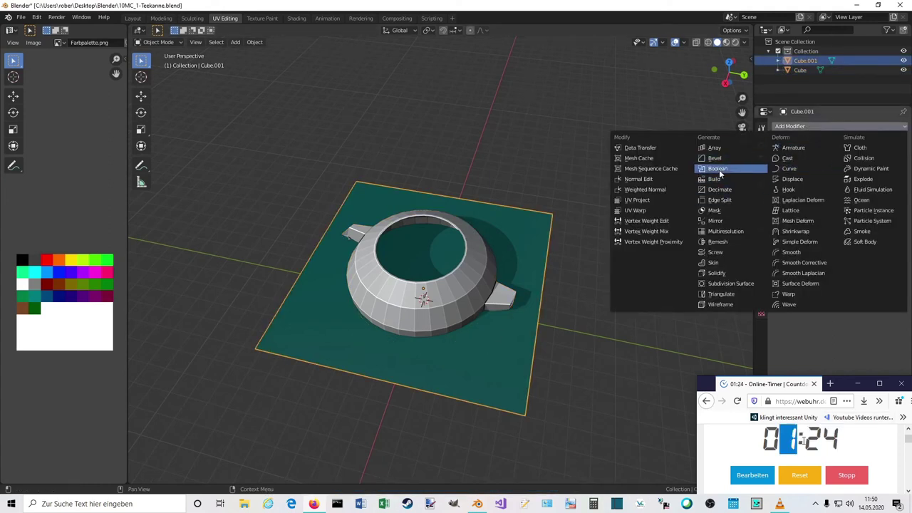
click(718, 168)
click(901, 178)
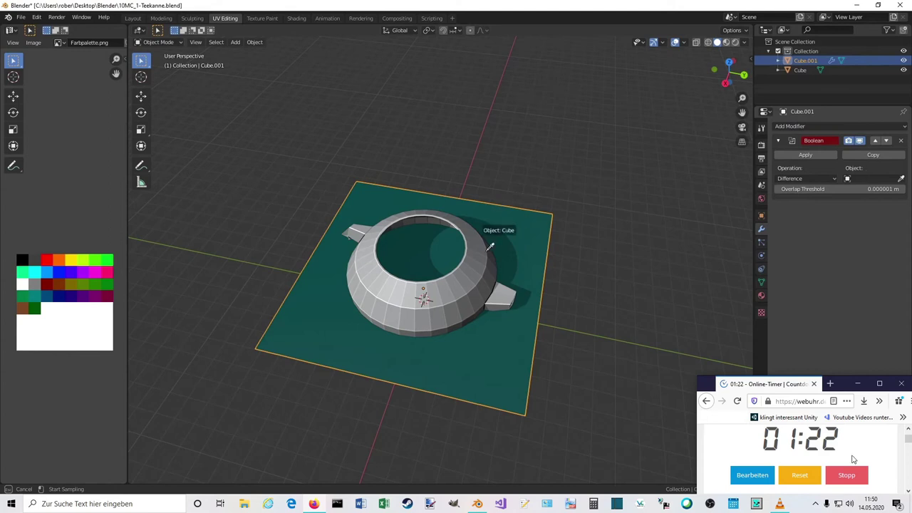
click(482, 279)
middle_drag(660, 195, 747, 178)
middle_drag(554, 241, 500, 218)
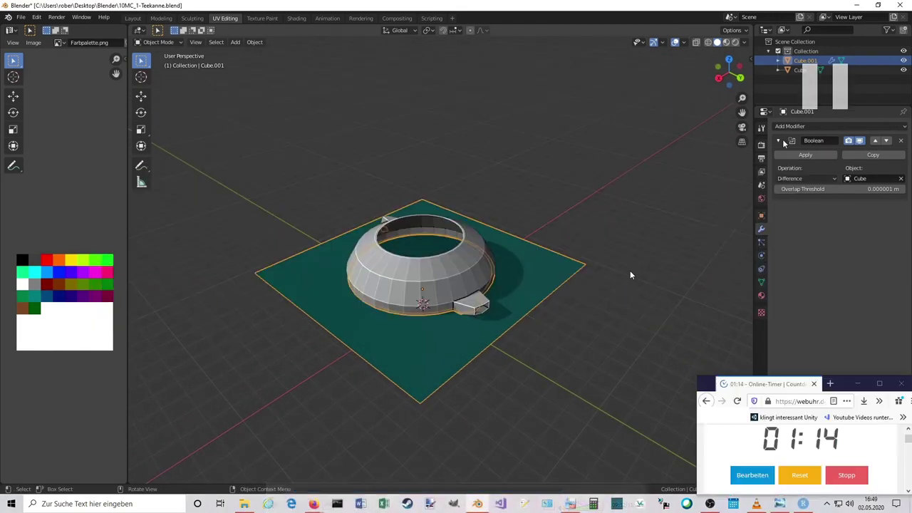
Step: Pause the countdown in the online timer
click(846, 474)
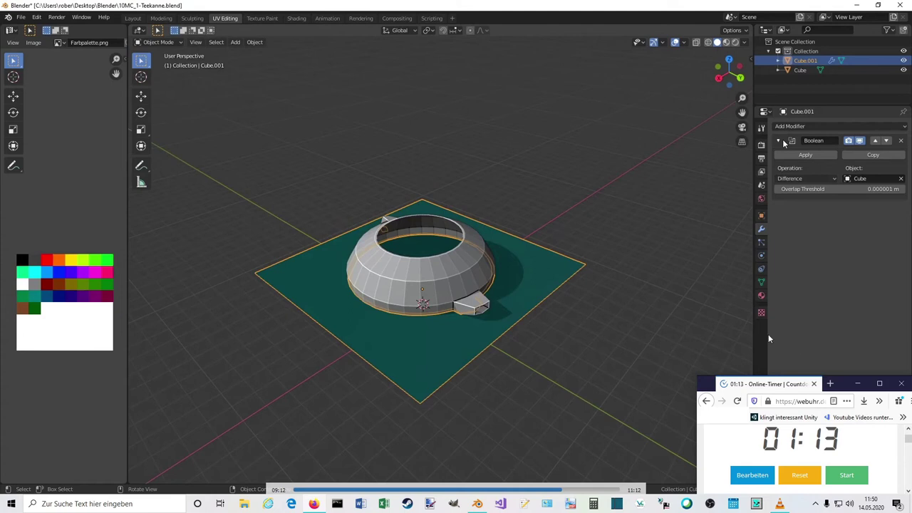
click(701, 298)
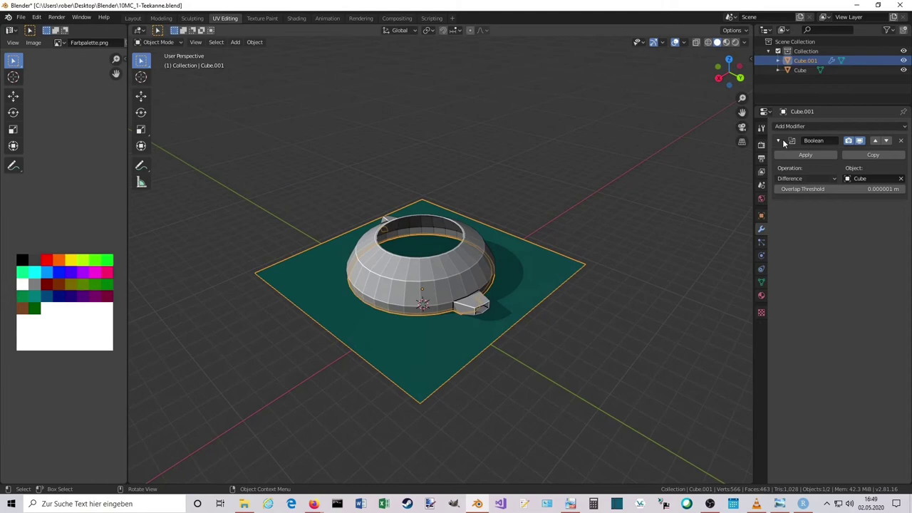
key(space)
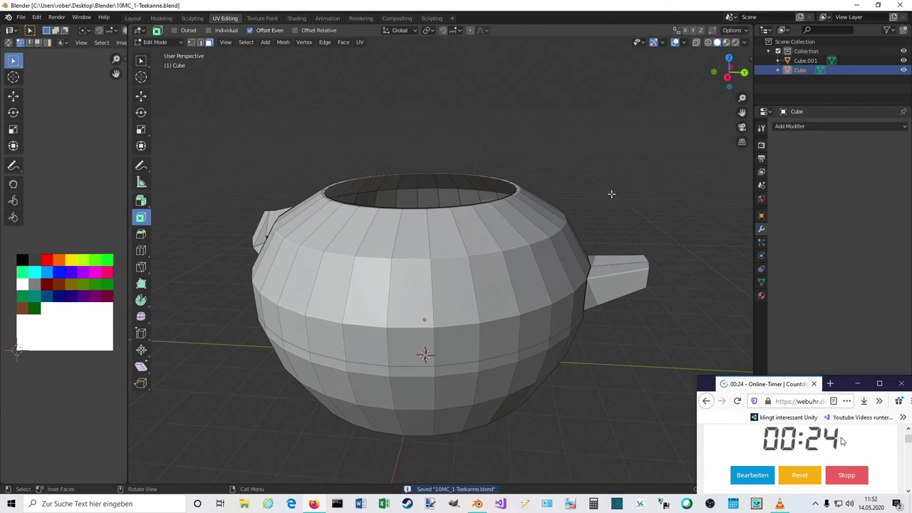
key(alt+Tab)
key(alt+Tab)
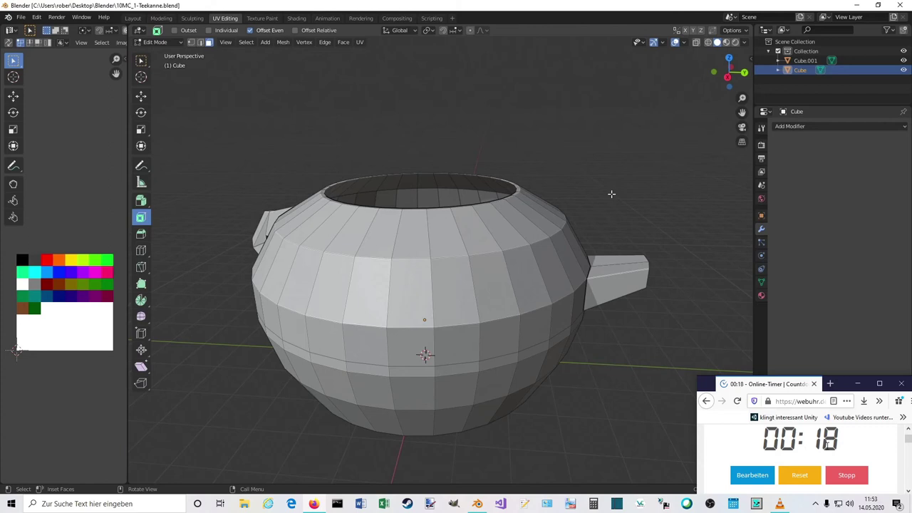
Step: Return to Object Mode and add a Subdivision Surface modifier to the teapot
scroll(611, 194, down, 2)
key(Tab)
click(629, 213)
middle_drag(663, 275, 819, 228)
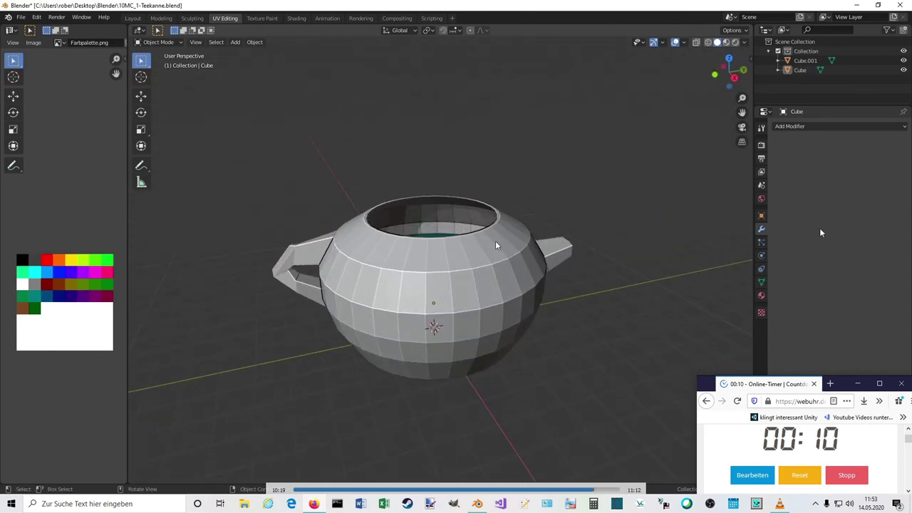
click(811, 70)
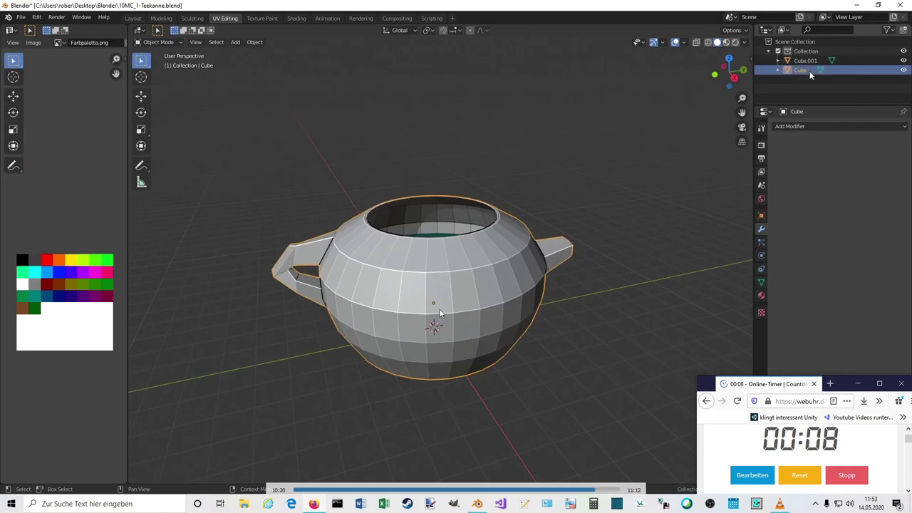
click(792, 127)
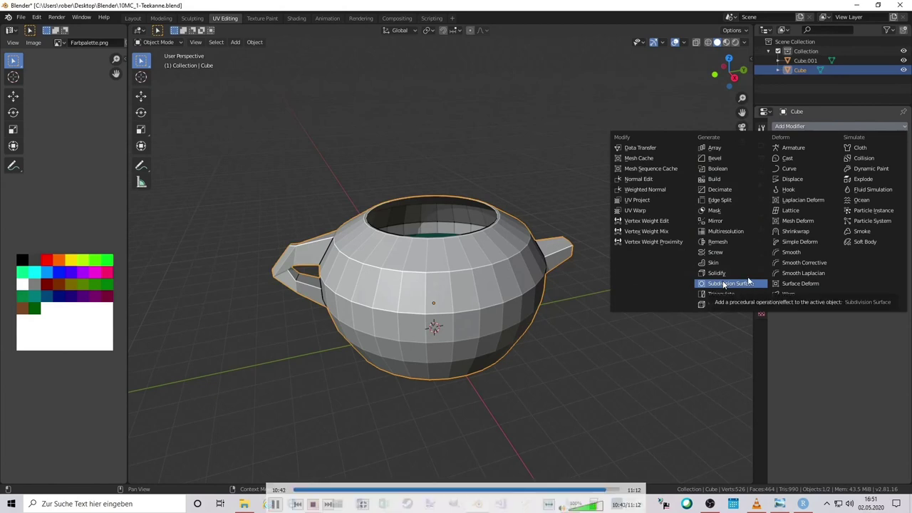
click(723, 284)
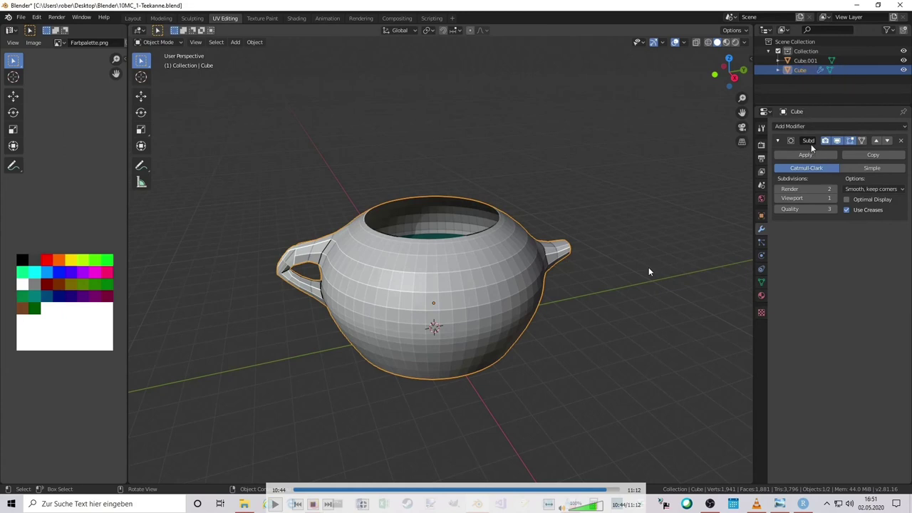
Step: Set the modifier's render subdivisions to 3 and raise its viewport subdivisions by one level
middle_drag(649, 268, 635, 257)
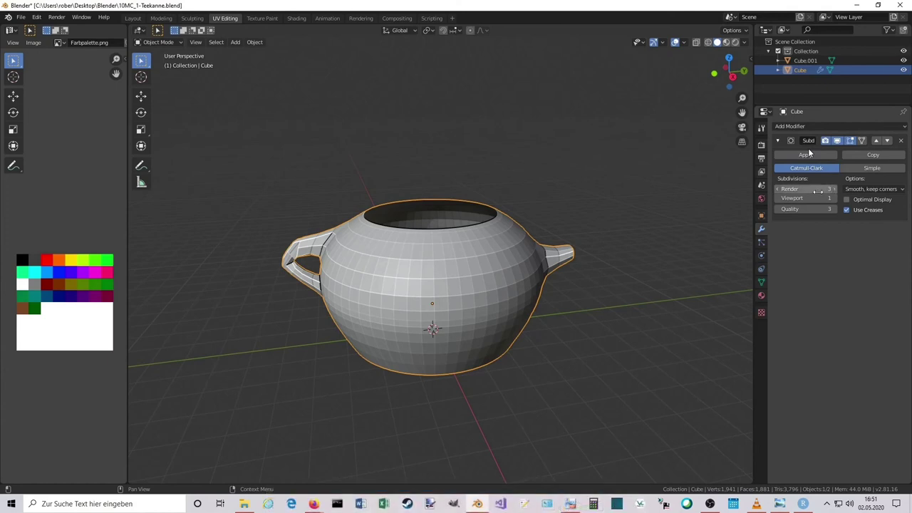
click(833, 199)
middle_drag(625, 224, 652, 206)
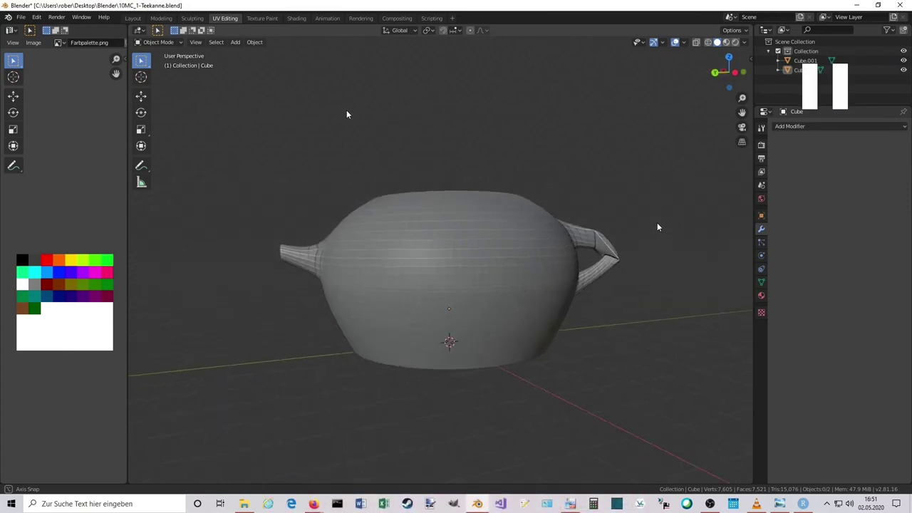
Step: In the other Blender window, discard the unsaved bowl scene and open 10MC_1-Teekanne.blend from the 10Min-Builds folder
key(alt+Tab)
key(alt+Tab)
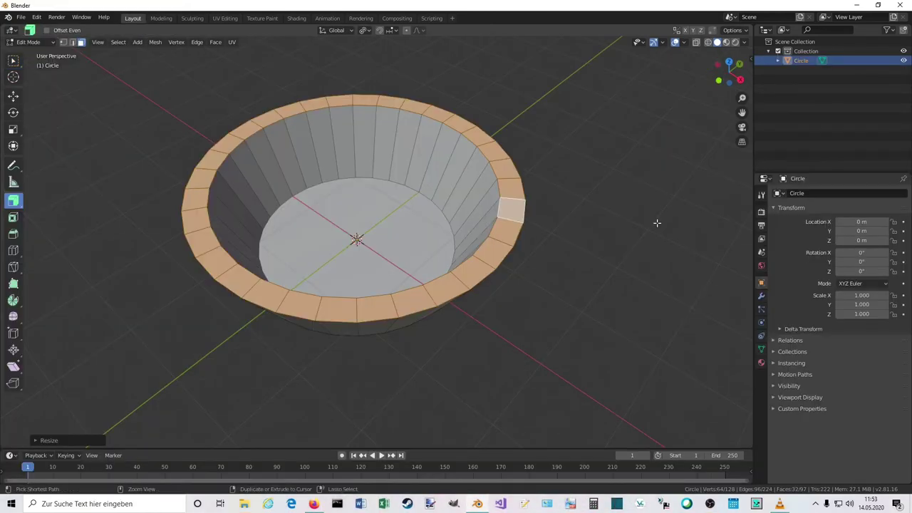
key(ctrl+q)
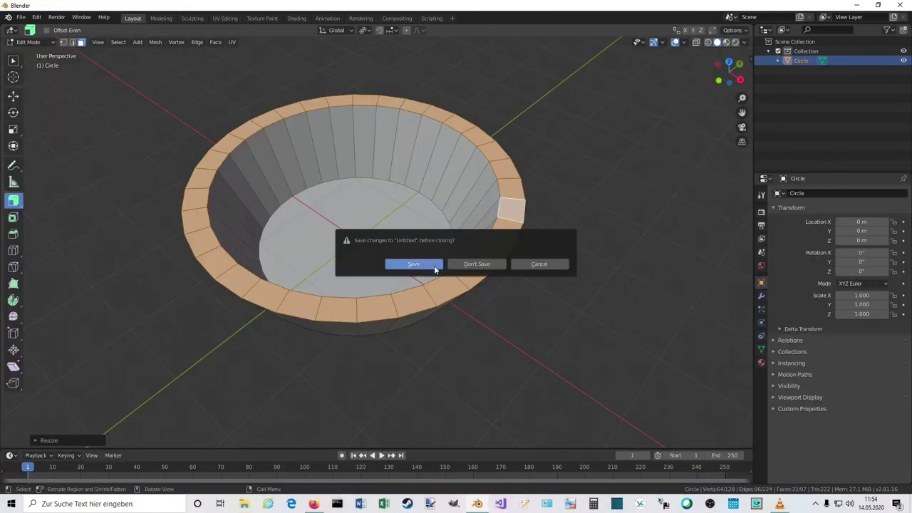
click(473, 268)
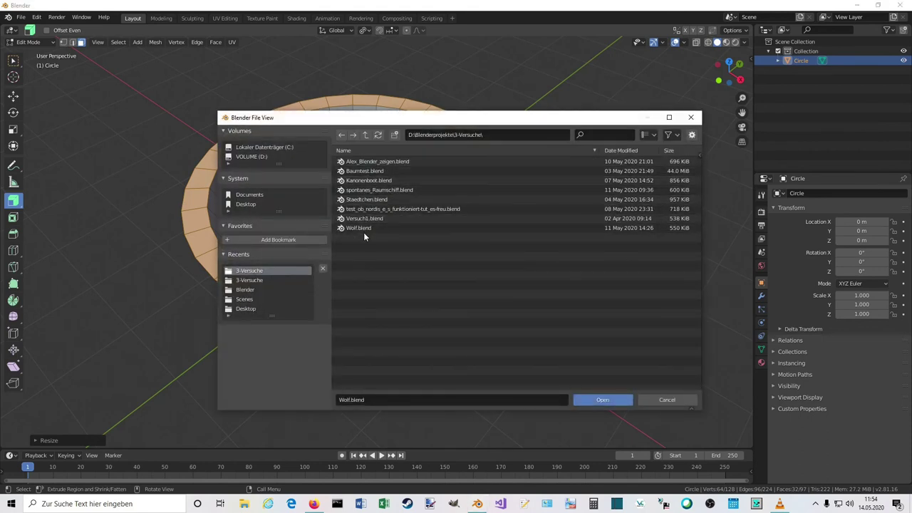
click(366, 135)
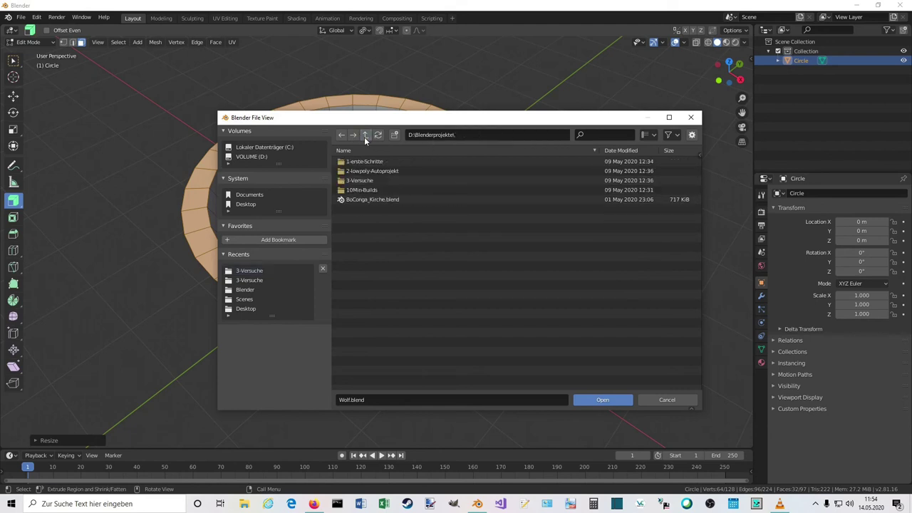
click(364, 189)
double_click(370, 162)
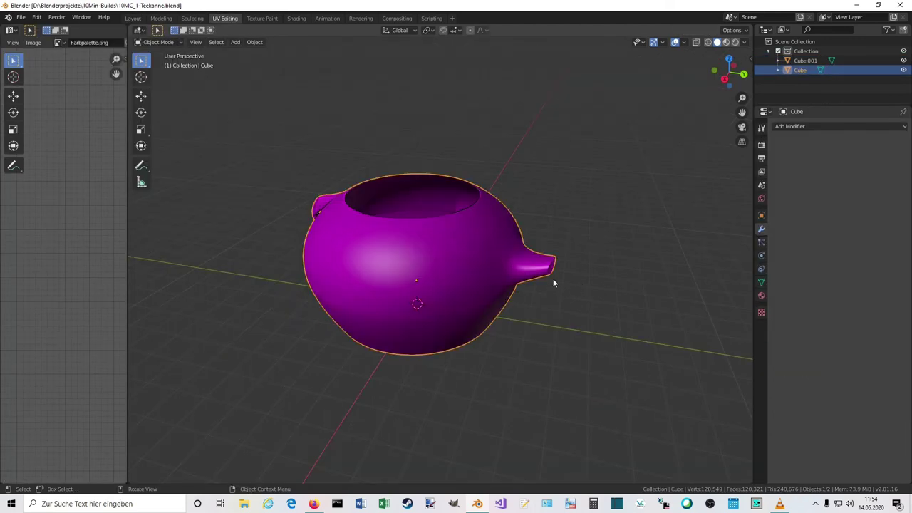
Step: Relink the material's missing image texture to Farbpalette.png in the Blenderprojekte folder using the Shading workspace
scroll(541, 277, up, 2)
middle_drag(515, 272, 537, 277)
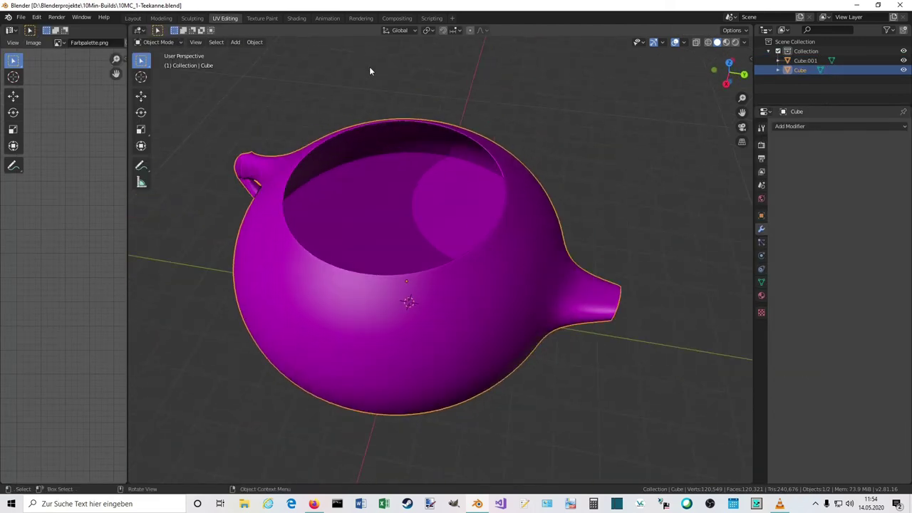
click(327, 18)
click(360, 17)
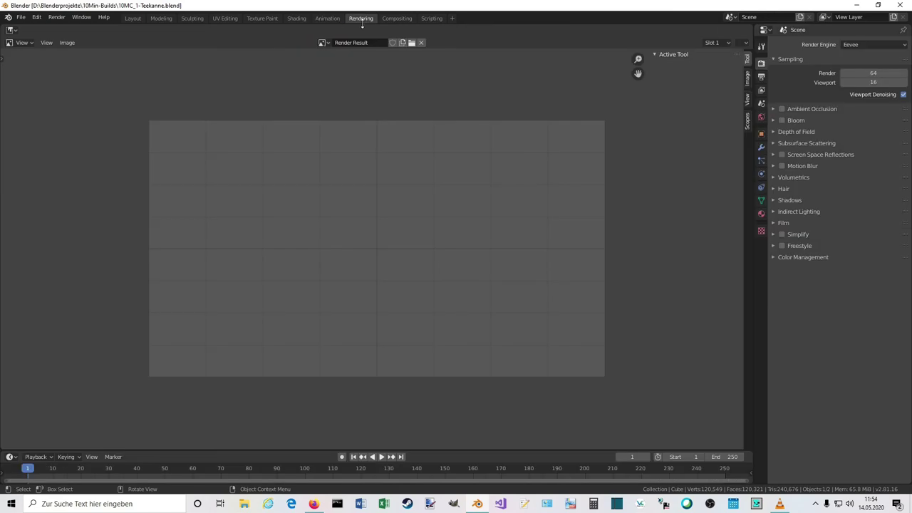
click(296, 18)
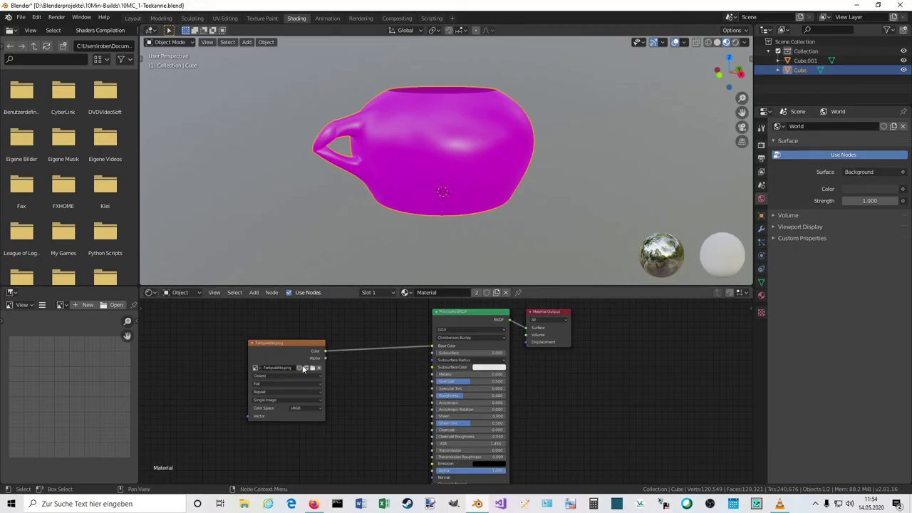
click(311, 368)
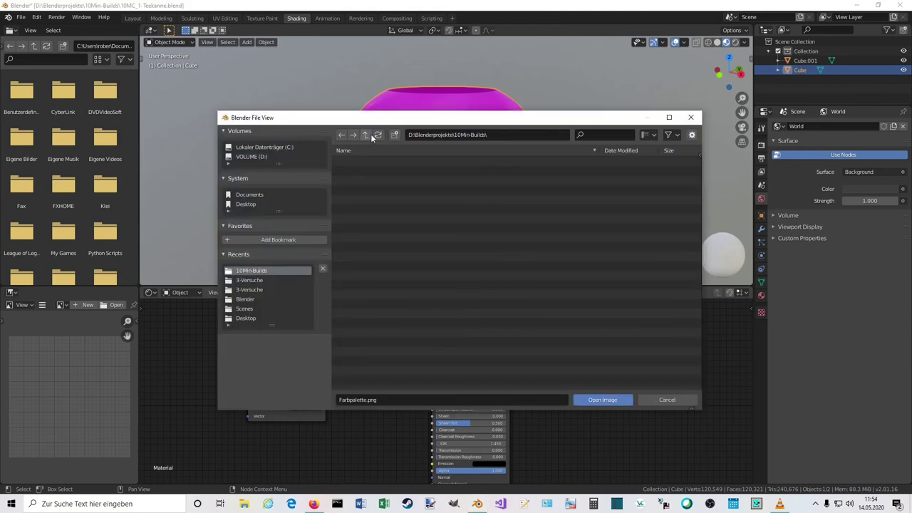
click(365, 135)
double_click(364, 210)
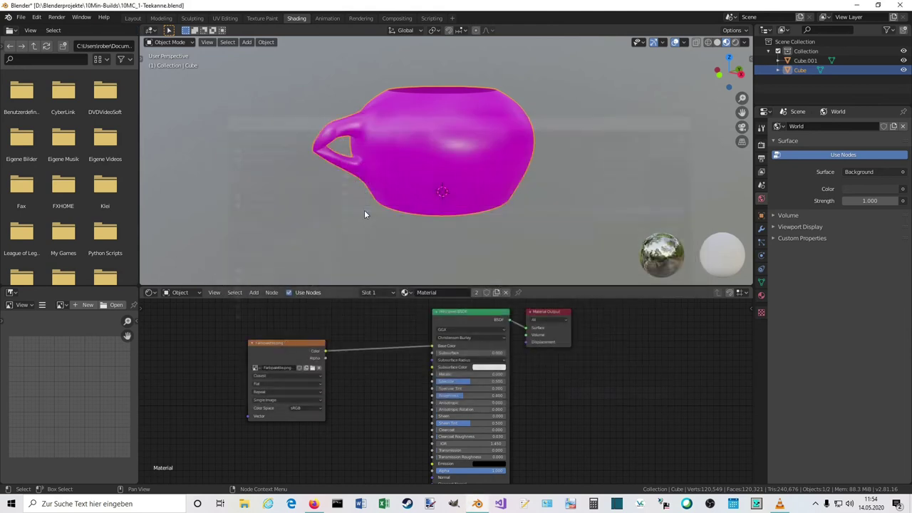
Step: Move the UVs of the whole teapot mesh onto a grey swatch of the palette, and return to Object Mode
middle_drag(511, 195, 446, 152)
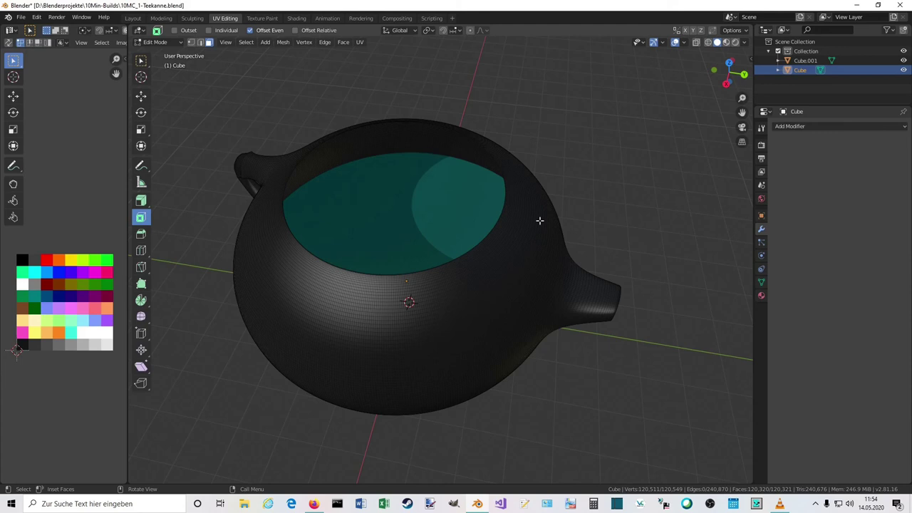
middle_drag(539, 220, 505, 225)
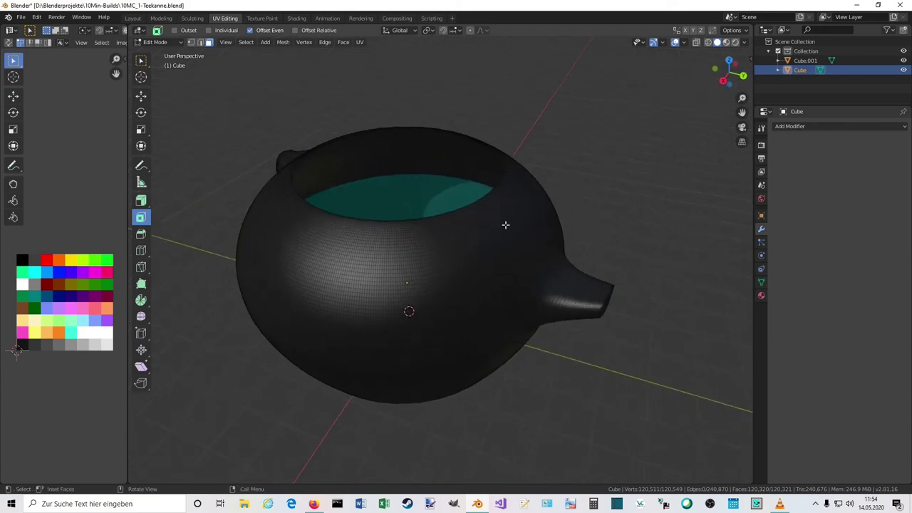
key(a)
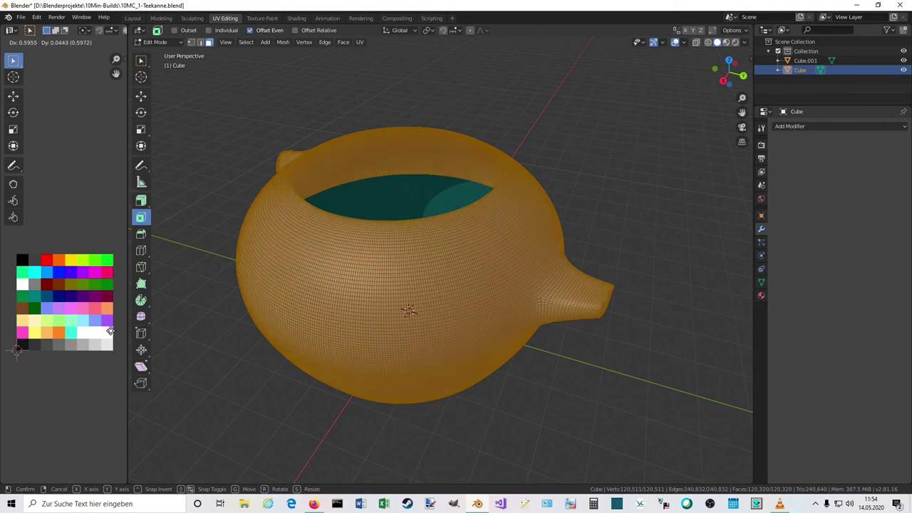
click(118, 329)
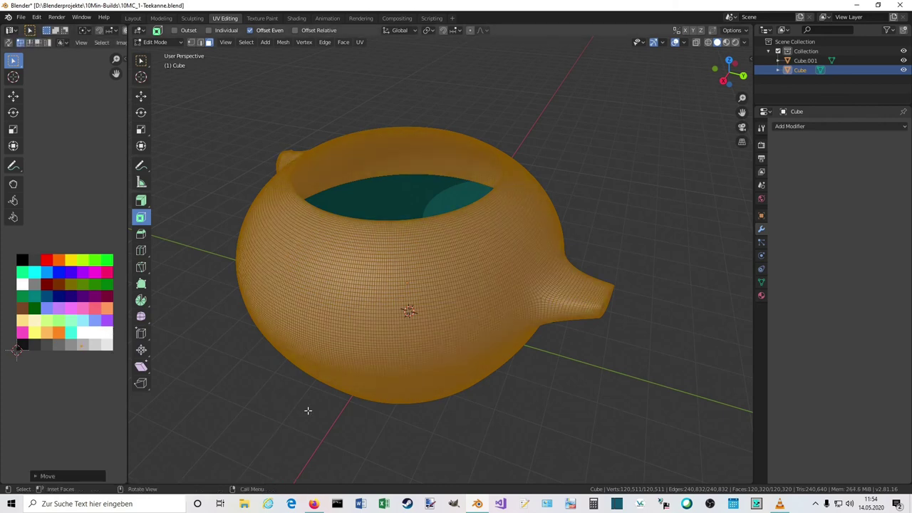
key(Tab)
click(352, 421)
middle_drag(352, 422, 428, 300)
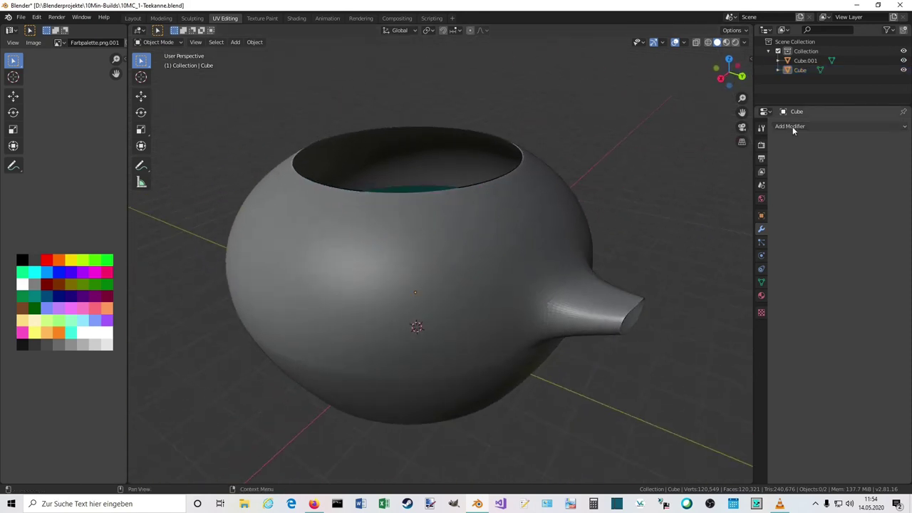
click(792, 126)
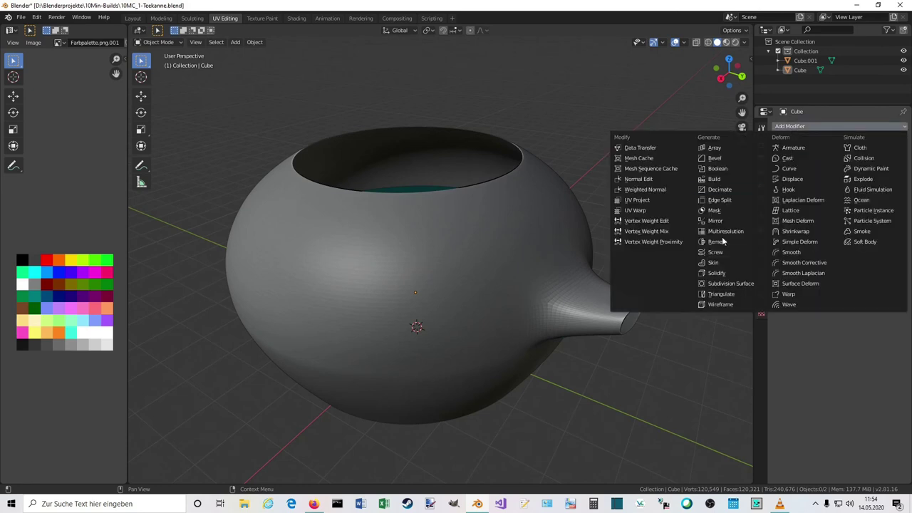
click(794, 126)
middle_drag(619, 239, 543, 223)
click(790, 127)
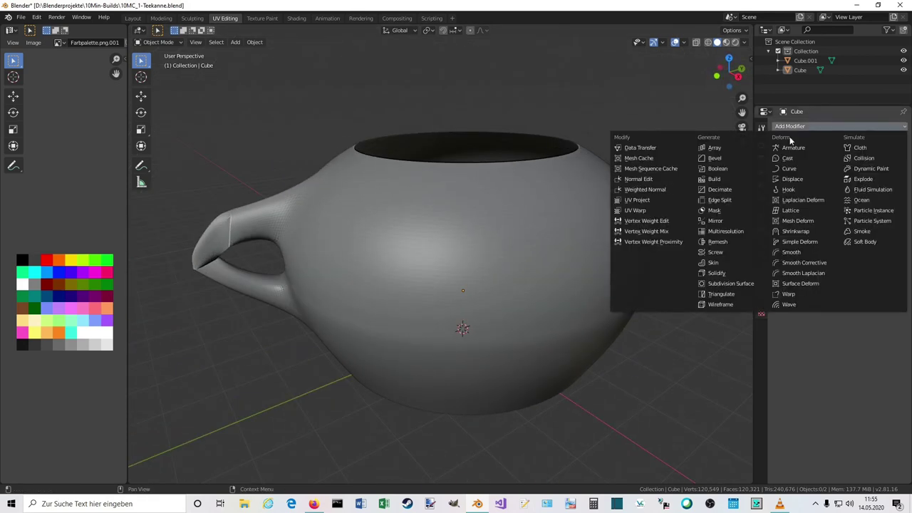
middle_drag(742, 309, 625, 258)
Step: Examine the finished teapot's handle, spout and liquid surface up close and from several angles
scroll(476, 244, up, 6)
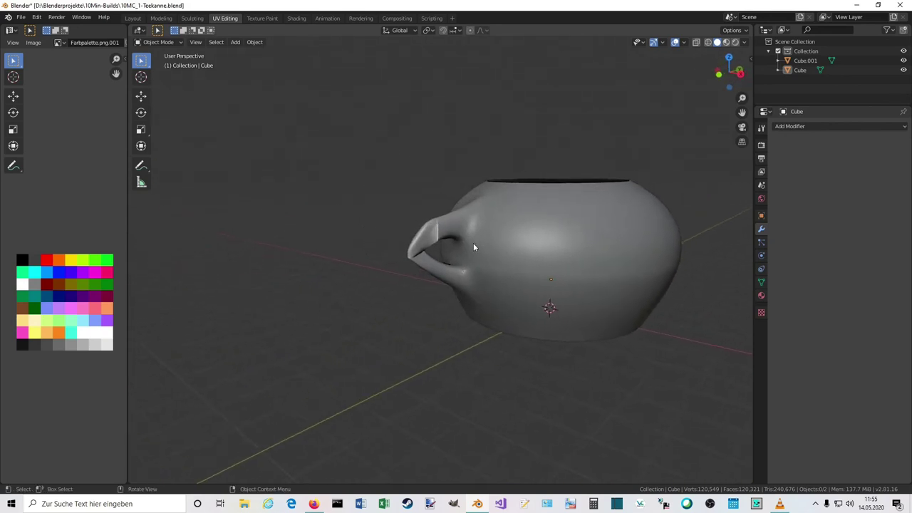
mouse_move(480, 243)
middle_down()
mouse_move(488, 230)
mouse_move(451, 226)
mouse_move(466, 233)
middle_up()
scroll(610, 179, down, 5)
middle_drag(610, 179, 531, 283)
scroll(563, 295, up, 5)
middle_drag(577, 305, 527, 303)
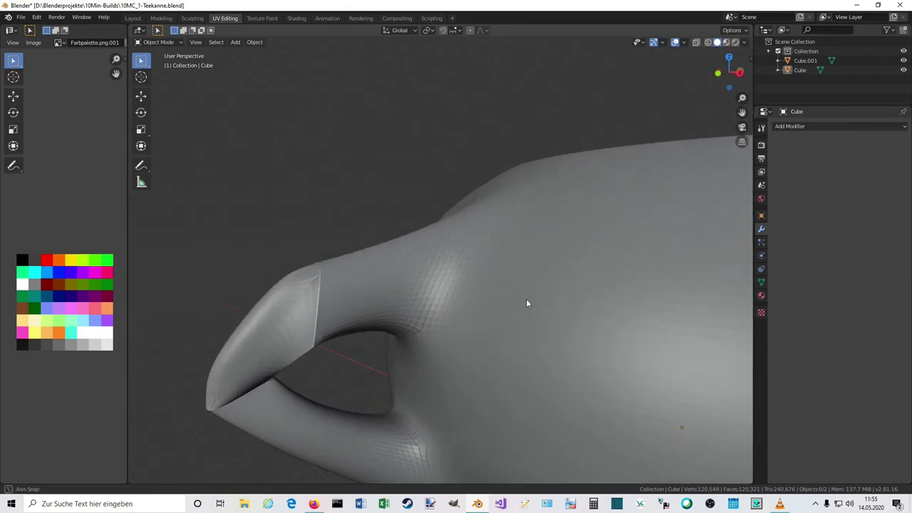
scroll(534, 305, down, 2)
scroll(536, 305, down, 4)
middle_drag(576, 275, 488, 198)
scroll(520, 307, up, 3)
scroll(524, 256, up, 4)
scroll(549, 285, down, 6)
middle_drag(440, 254, 539, 279)
scroll(570, 242, up, 3)
scroll(570, 242, down, 1)
middle_drag(570, 243, 455, 235)
scroll(356, 230, up, 4)
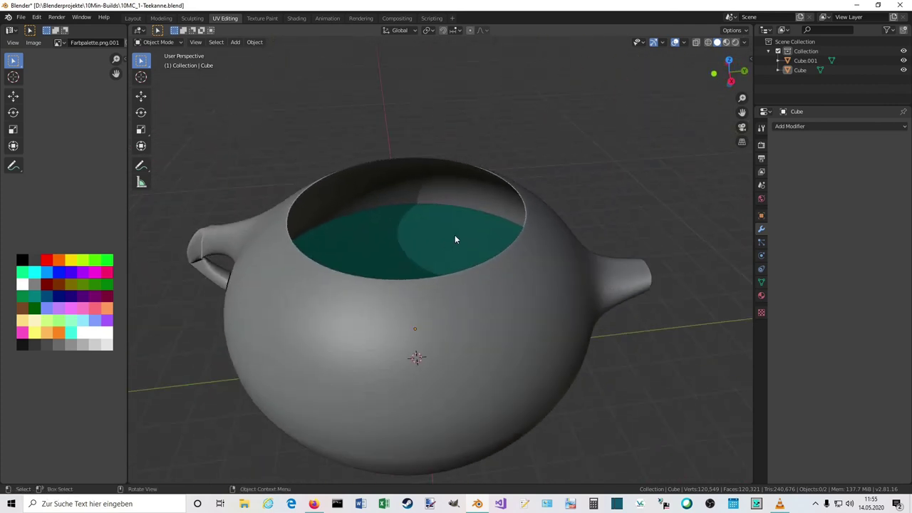
click(372, 369)
scroll(372, 369, down, 5)
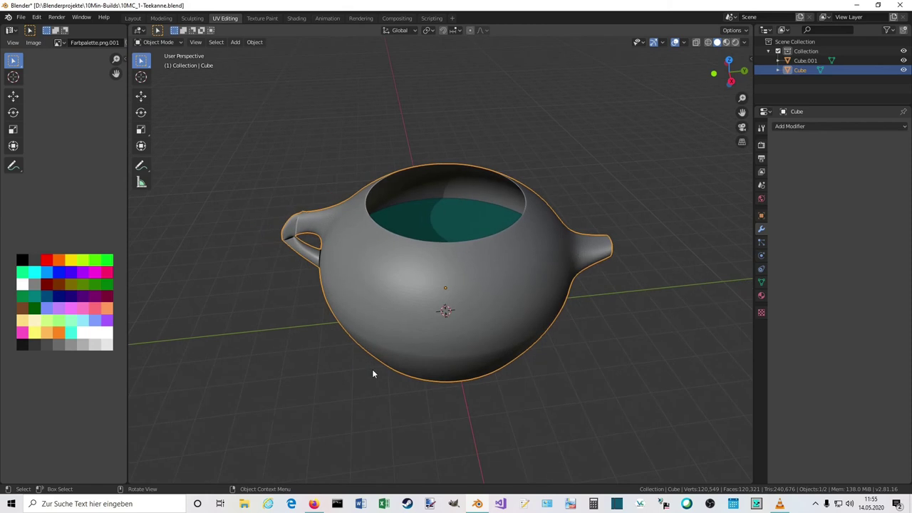
middle_drag(372, 369, 473, 310)
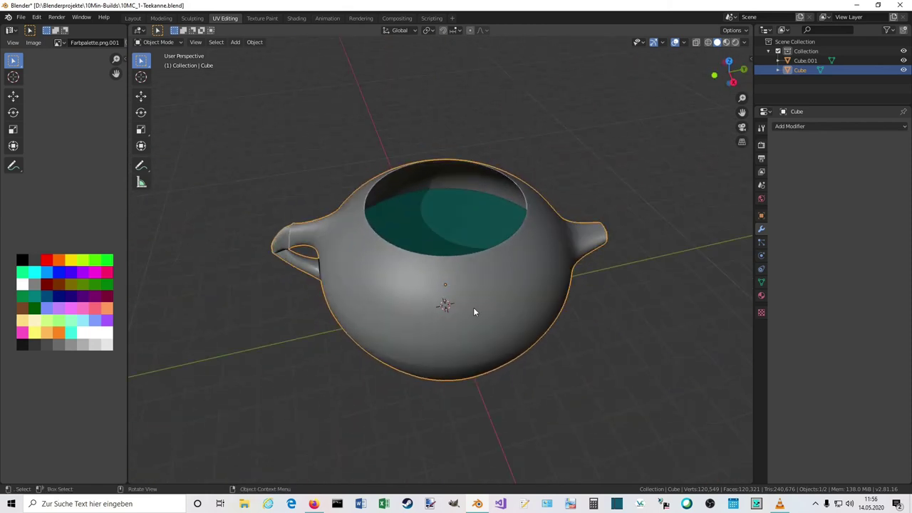
key(alt+Tab)
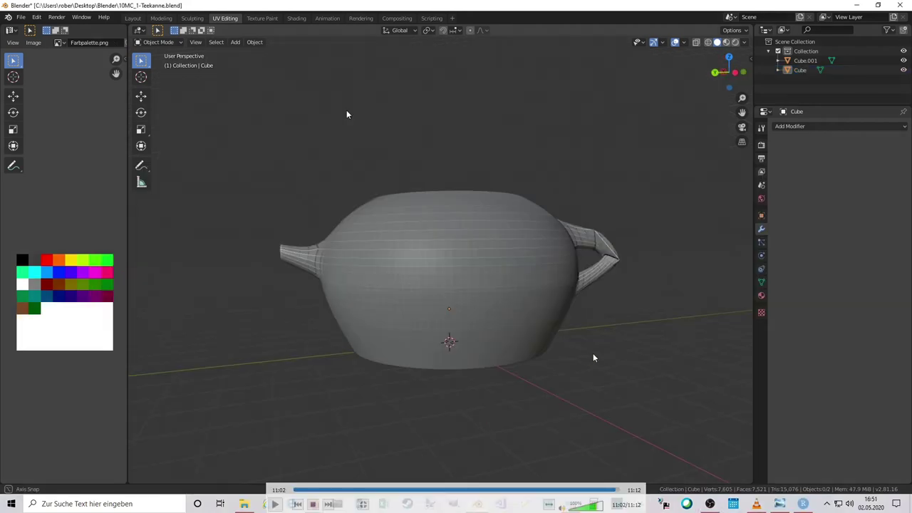
double_click(590, 368)
key(alt+Tab)
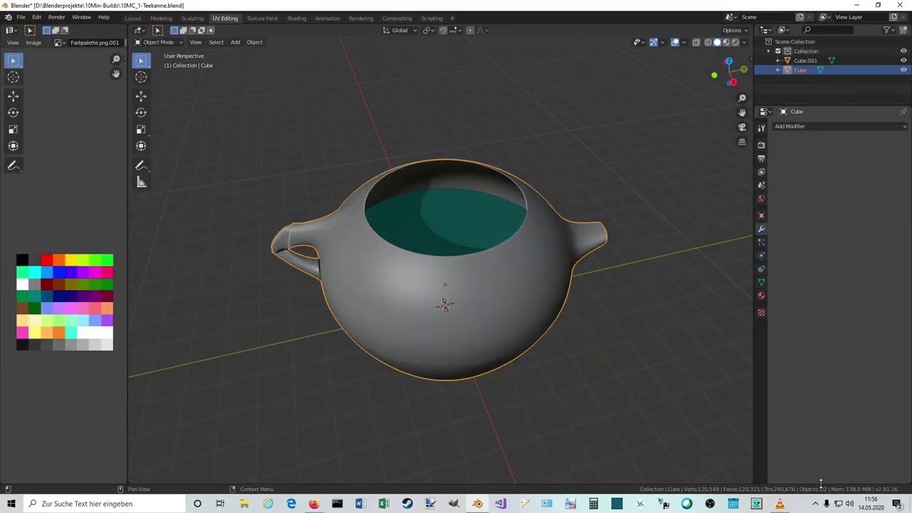
click(817, 504)
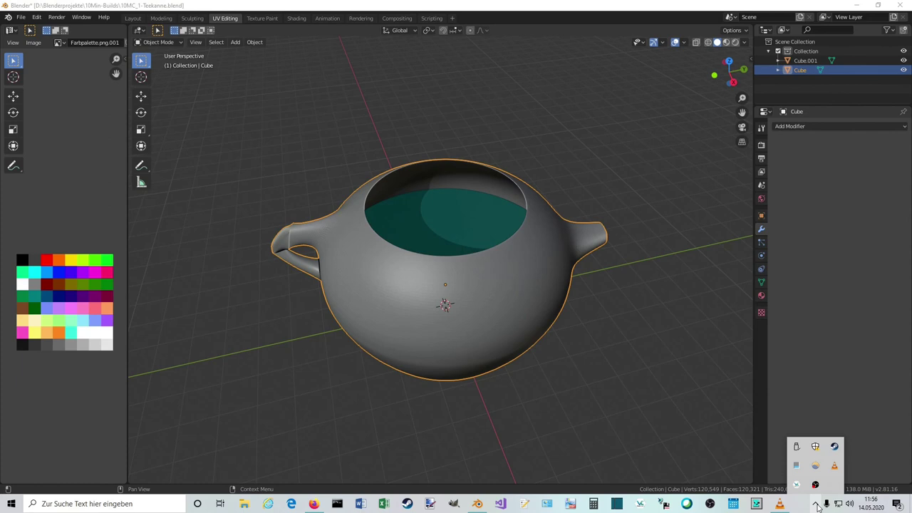
Step: Deselect the teapot and examine its handle, spout and liquid surface from several sides and from above
click(584, 348)
middle_drag(589, 346, 516, 318)
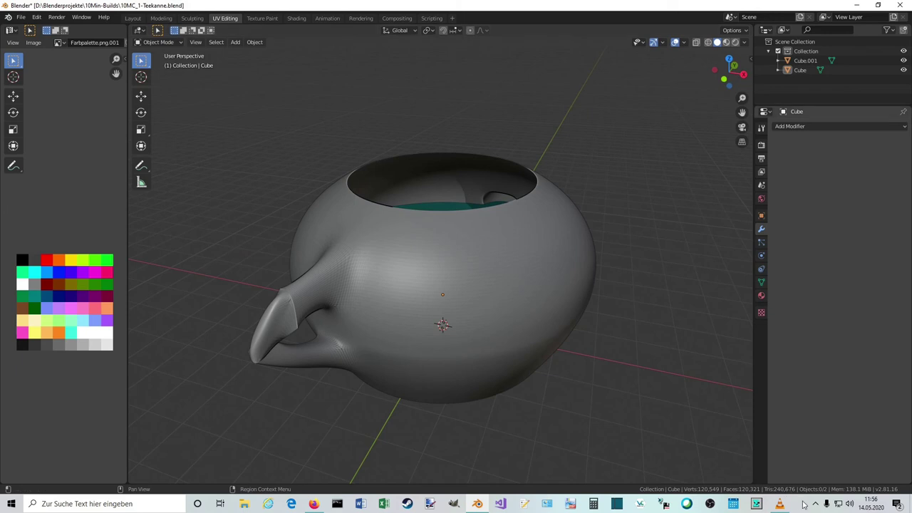
middle_drag(598, 366, 423, 346)
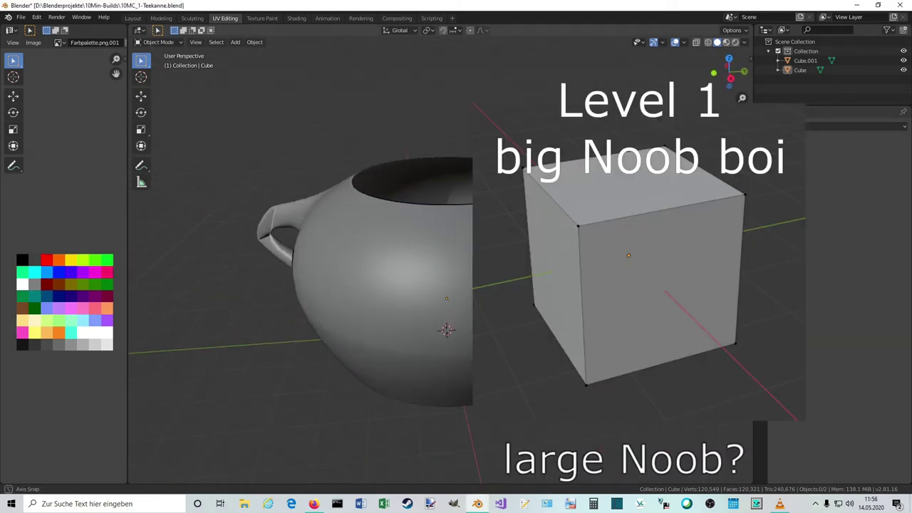
middle_drag(423, 346, 321, 359)
middle_drag(441, 342, 440, 285)
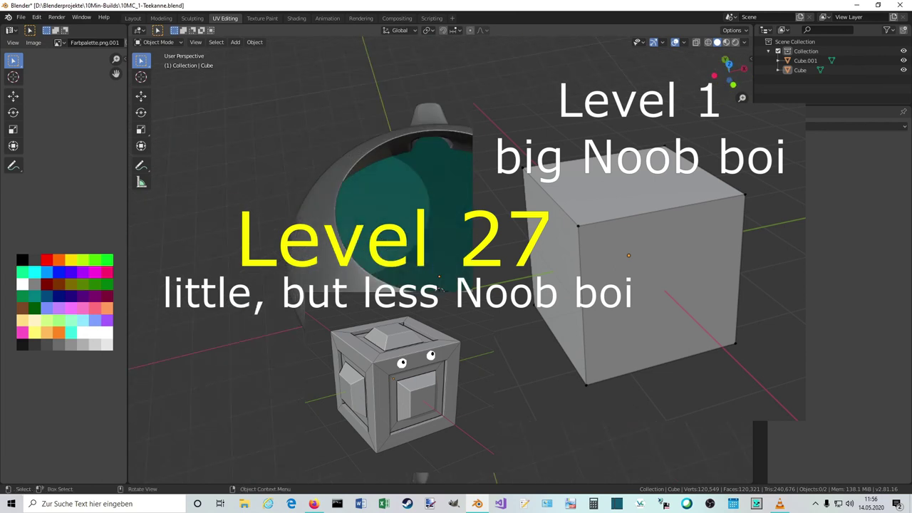
middle_drag(613, 320, 546, 303)
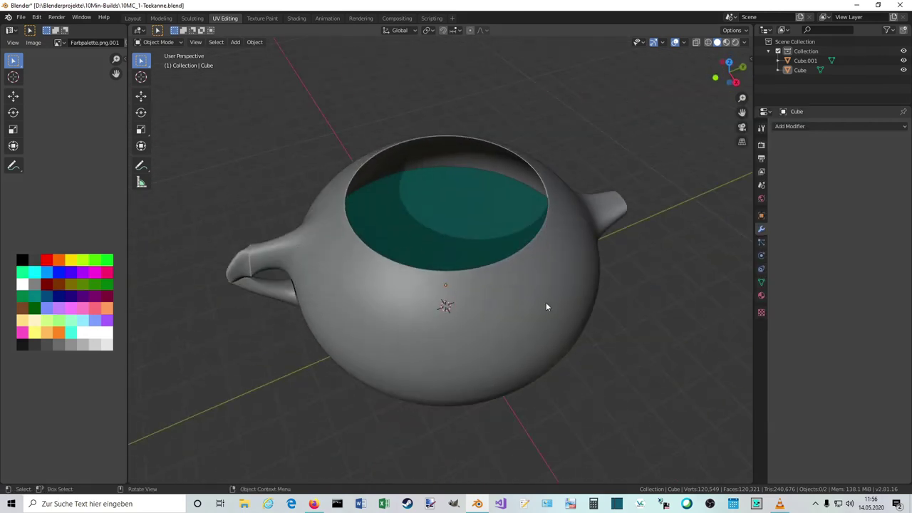
middle_drag(506, 331, 559, 315)
scroll(507, 301, down, 2)
middle_drag(589, 249, 512, 285)
scroll(547, 295, up, 3)
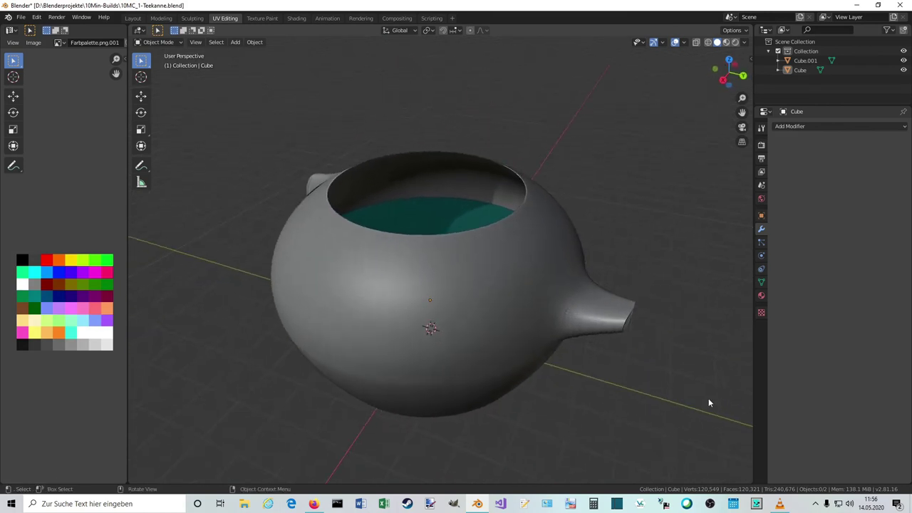
click(813, 502)
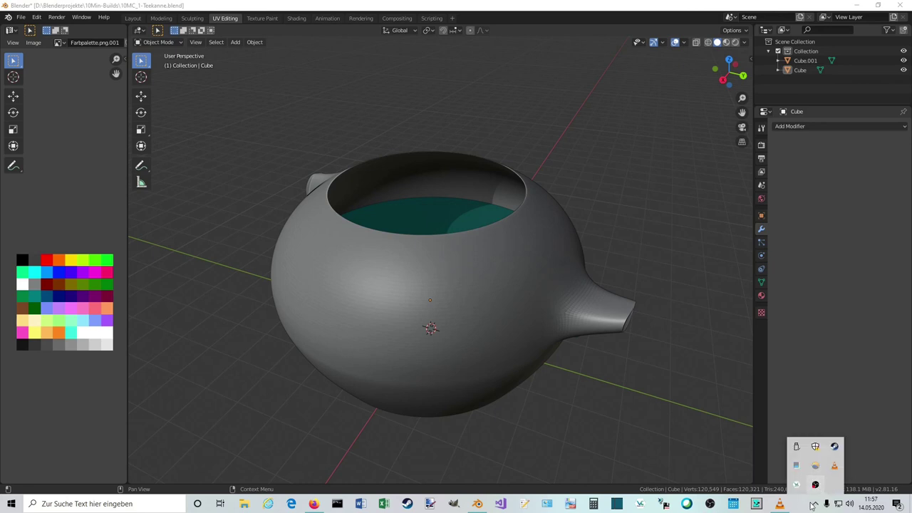
click(804, 509)
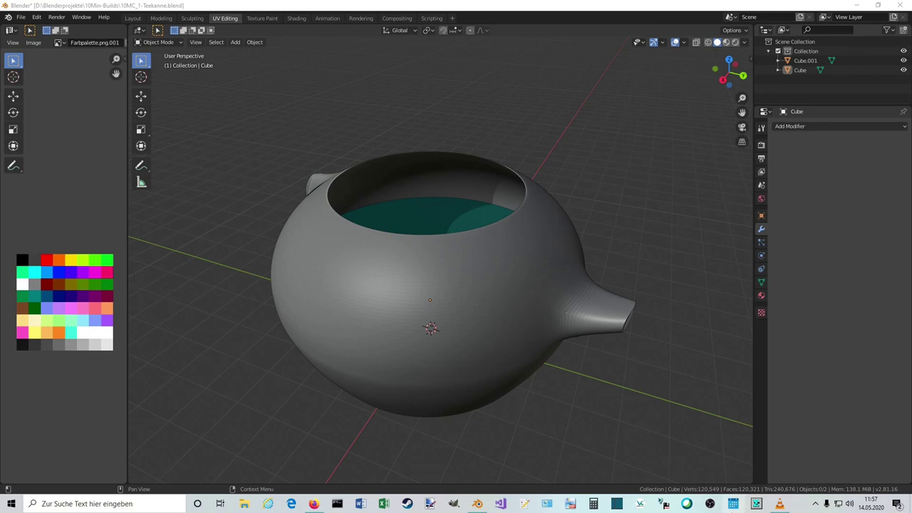
Step: Centre the view on the selected teapot, deselect it, and examine its body and handle from all around
middle_drag(588, 329, 483, 333)
middle_drag(496, 342, 350, 290)
click(470, 324)
key(KP_Decimal)
middle_drag(539, 283, 342, 300)
scroll(603, 371, down, 1)
click(603, 371)
middle_drag(639, 356, 527, 329)
middle_drag(328, 322, 503, 289)
mouse_move(439, 287)
middle_down()
mouse_move(489, 301)
mouse_move(589, 269)
mouse_move(403, 318)
mouse_move(445, 318)
mouse_move(521, 297)
mouse_move(437, 311)
mouse_move(458, 291)
mouse_move(382, 289)
mouse_move(409, 278)
mouse_move(305, 271)
mouse_move(466, 266)
mouse_move(392, 279)
mouse_move(463, 304)
mouse_move(599, 281)
mouse_move(520, 307)
mouse_move(437, 312)
mouse_move(425, 328)
mouse_move(425, 309)
mouse_move(443, 285)
middle_up()
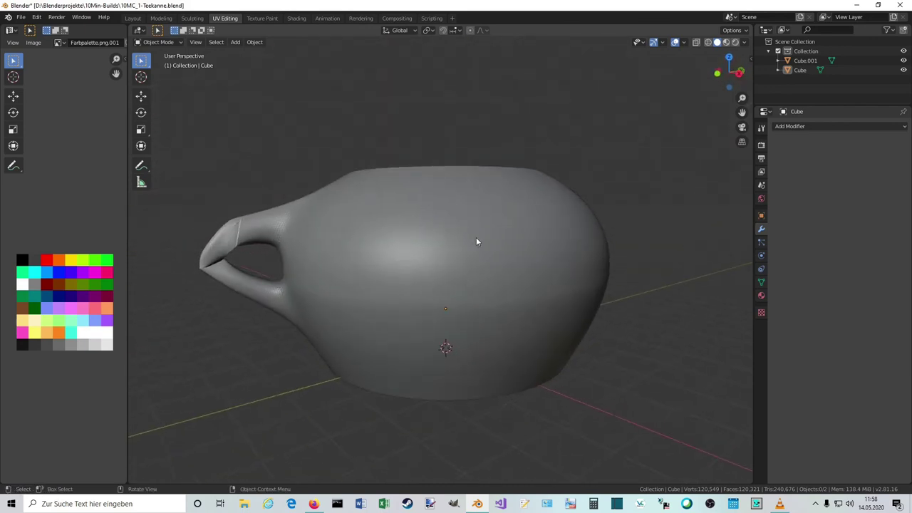
Step: Inspect the teapot's side profile, toggle X-ray on and off, and view its opening and liquid surface from slightly above
middle_drag(476, 240, 470, 259)
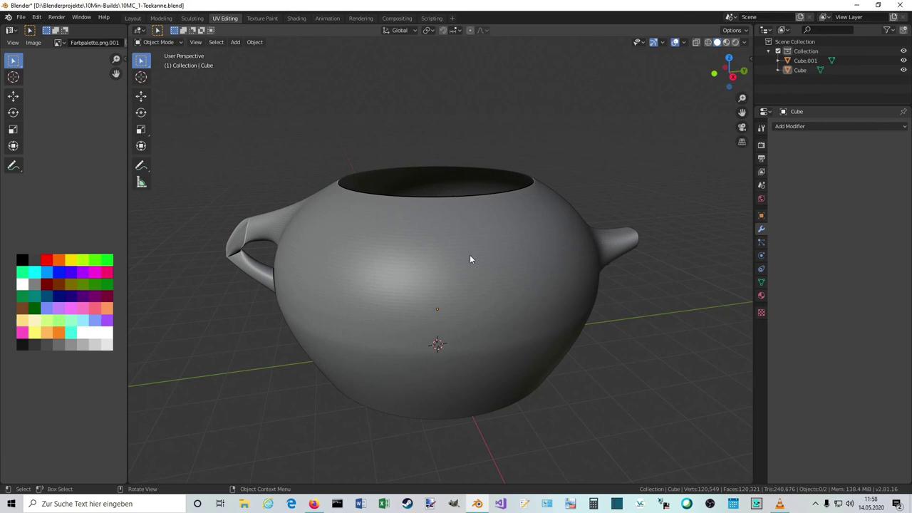
middle_drag(488, 264, 438, 325)
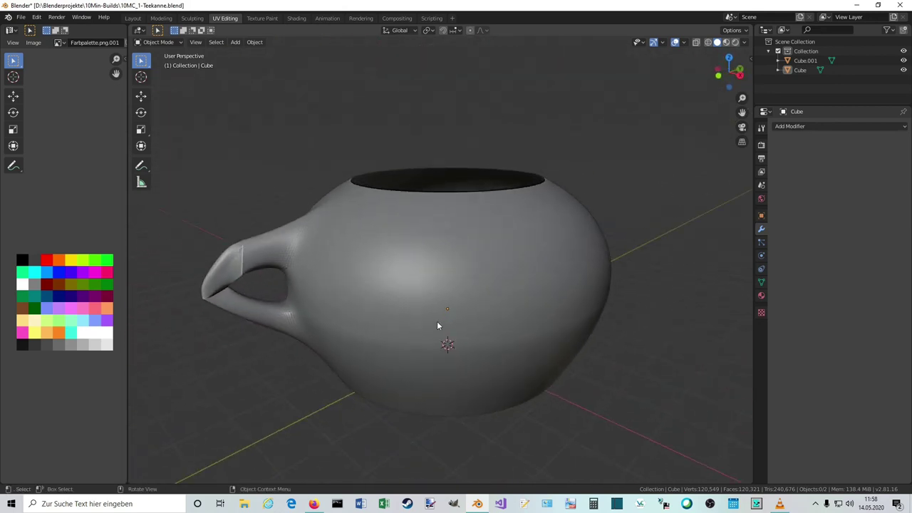
key(alt+z)
key(alt+z)
middle_drag(510, 308, 519, 289)
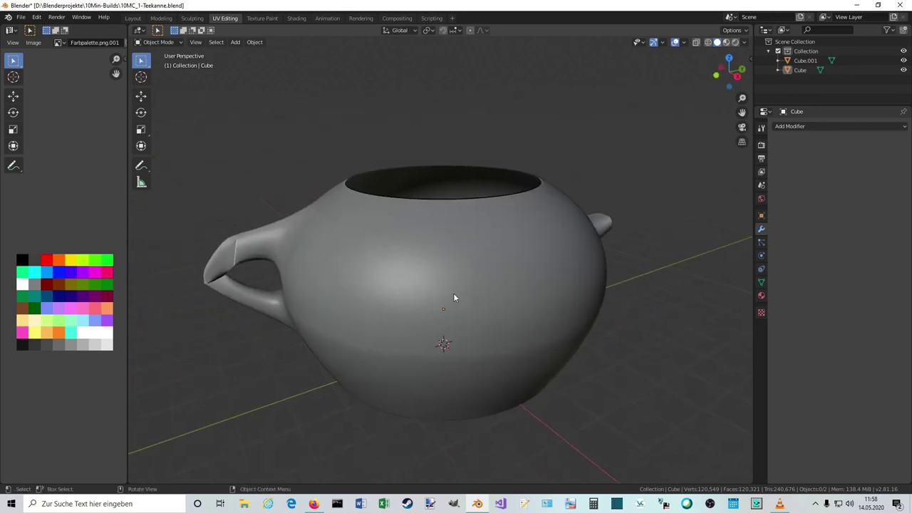
middle_drag(462, 299, 506, 312)
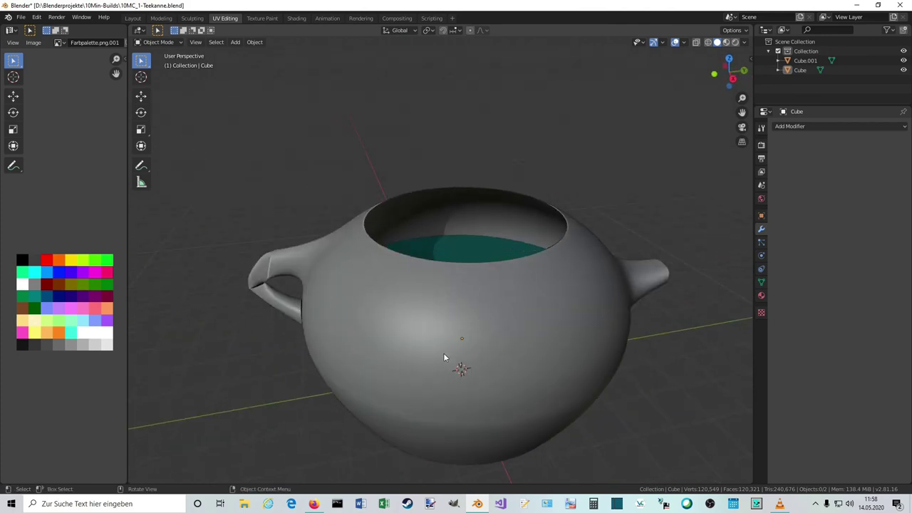
scroll(443, 352, down, 3)
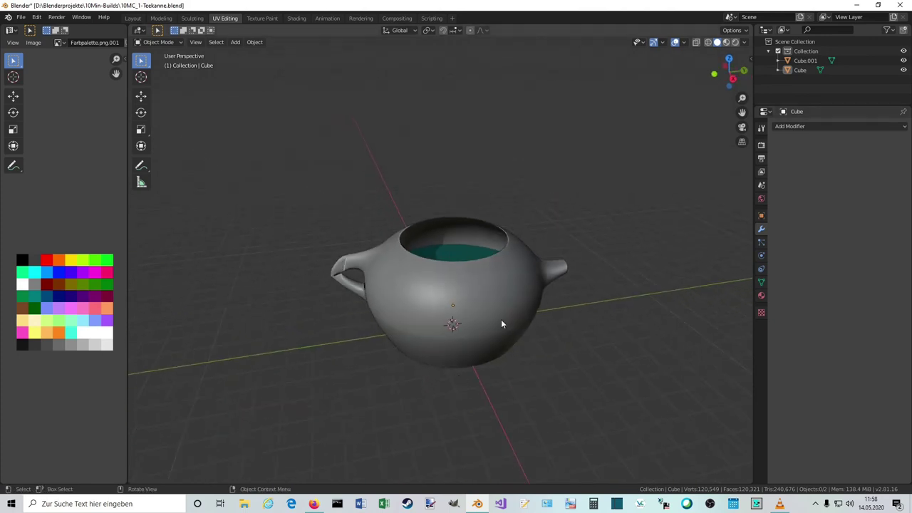
scroll(578, 356, up, 2)
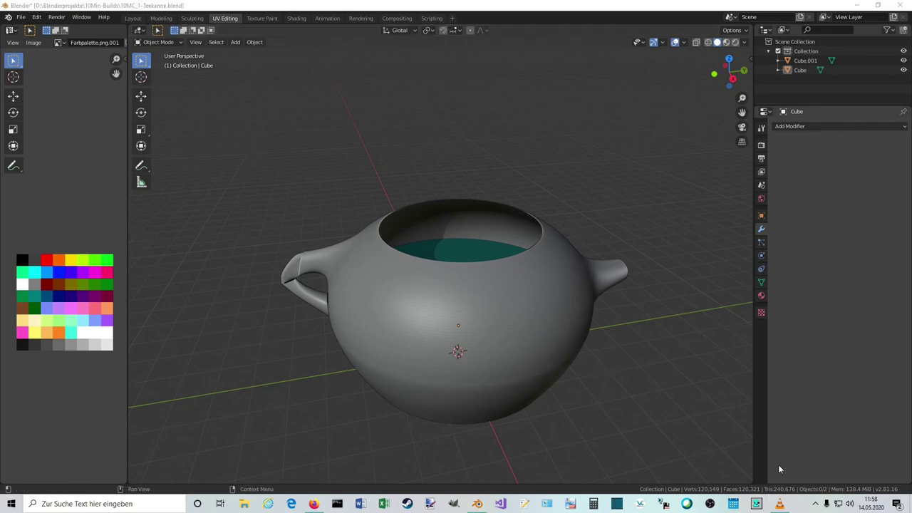